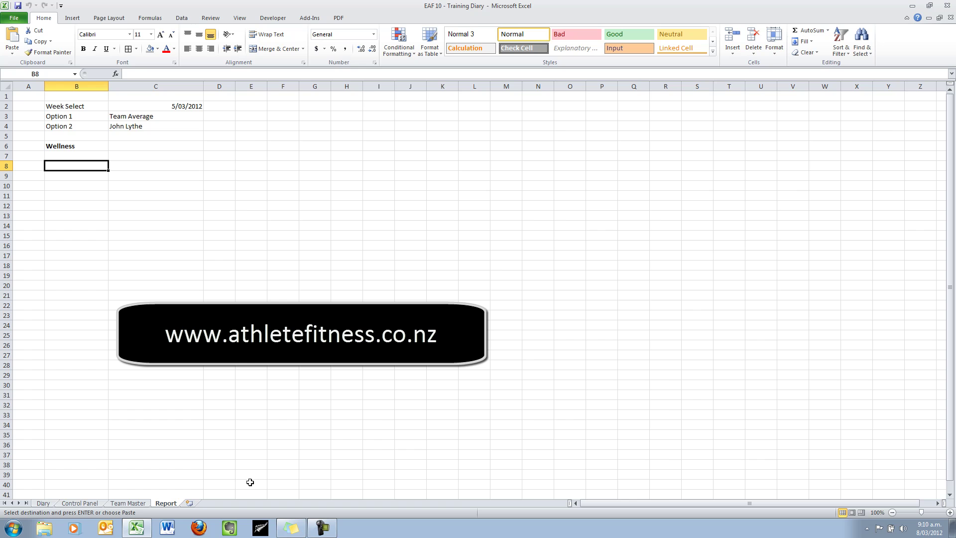
# - Open the Team Master sheet and select the Total Load table in L2:N10 to review its daily values
pyautogui.click(132, 504)
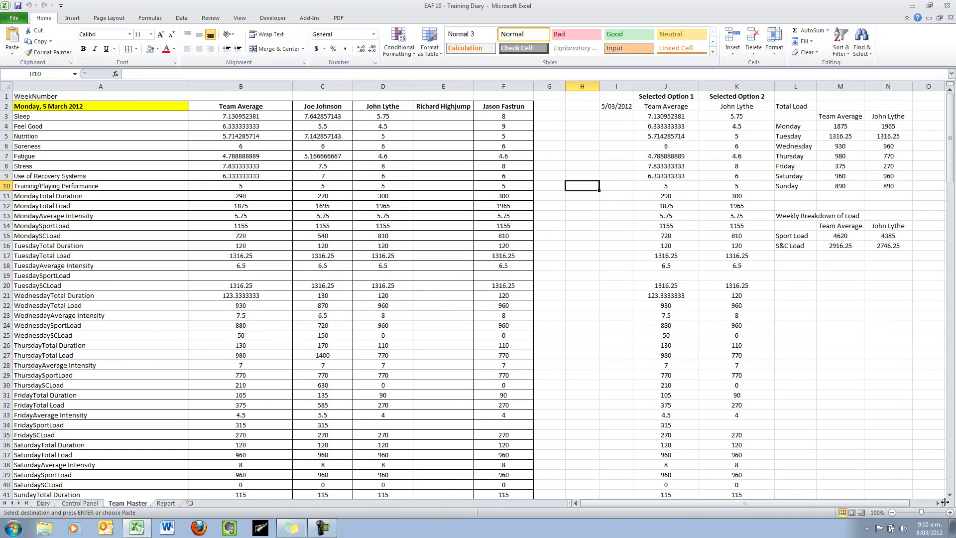
pyautogui.click(939, 503)
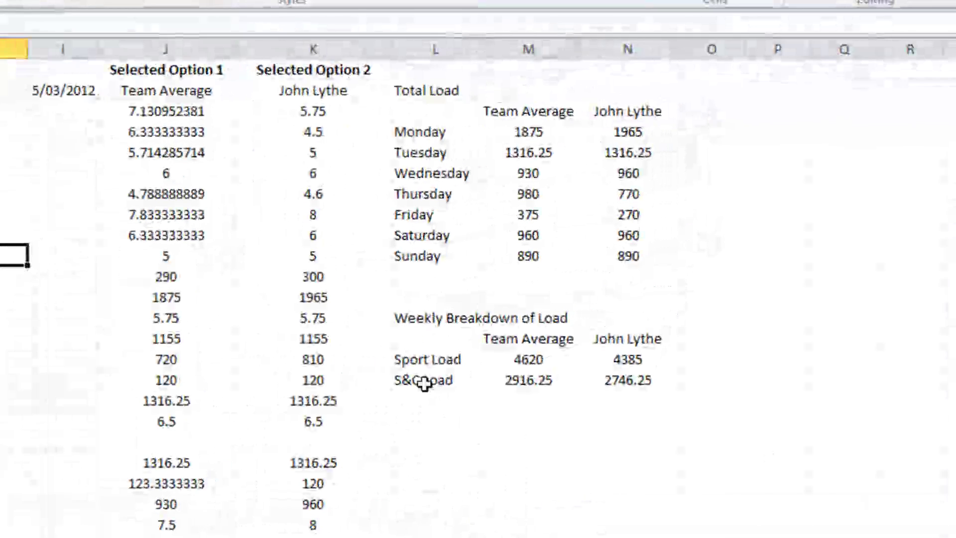
pyautogui.click(434, 91)
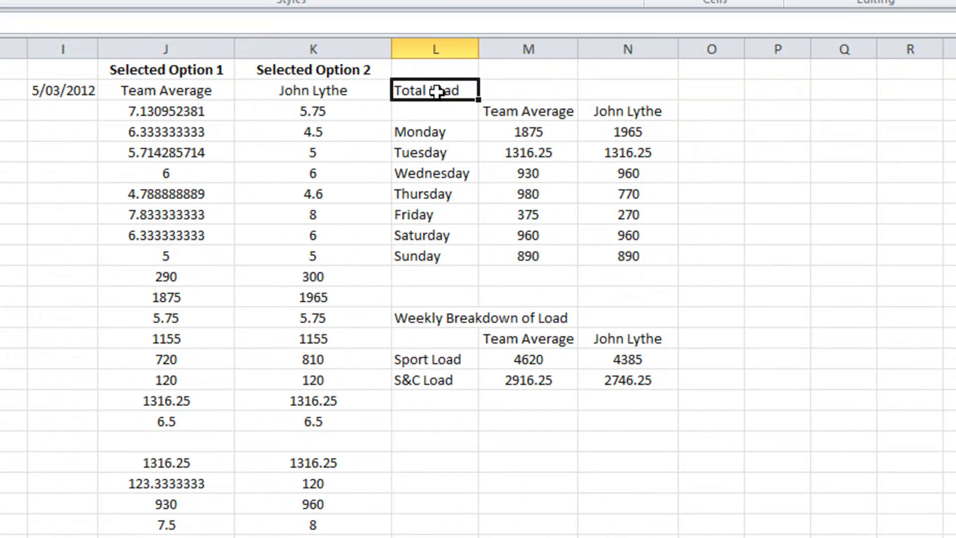
pyautogui.moveTo(429, 91); pyautogui.dragTo(626, 246)
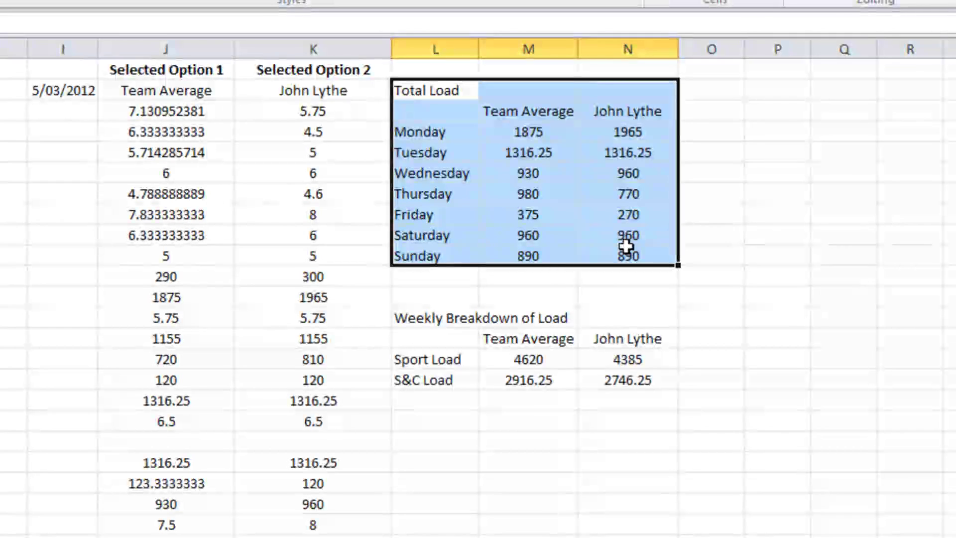
# - Inspect the formulas for Monday, Tuesday and Wednesday in the Total Load table's Team Average column
pyautogui.click(535, 131)
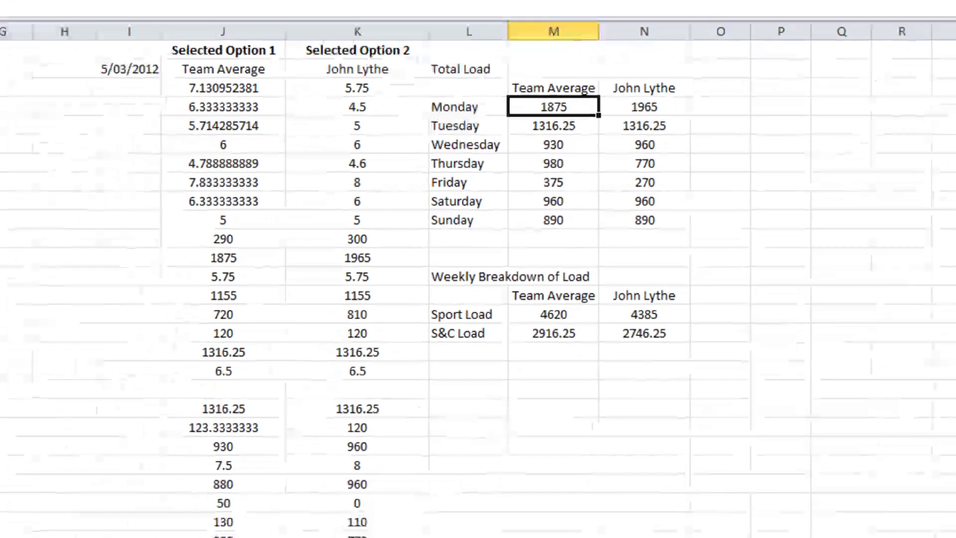
pyautogui.write('=')
pyautogui.click(223, 257)
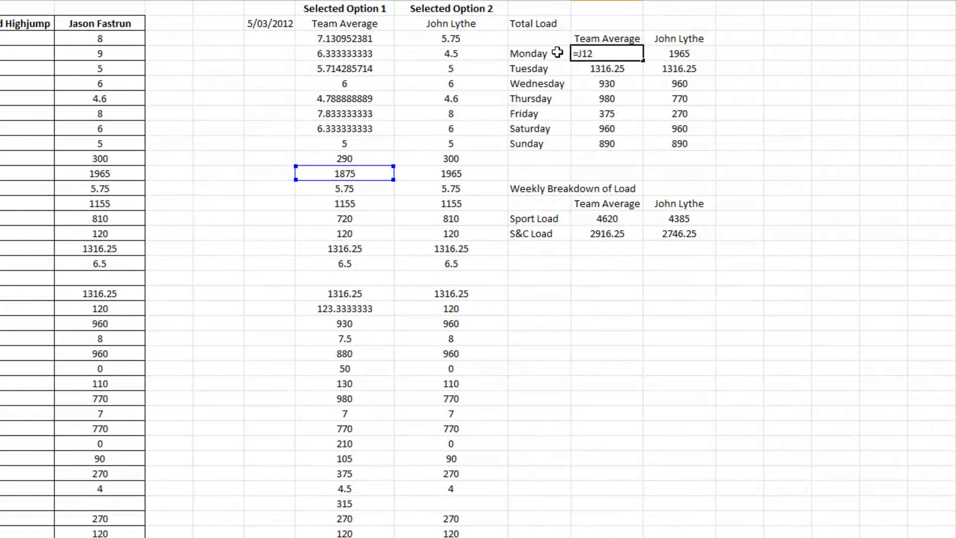
pyautogui.press('Return')
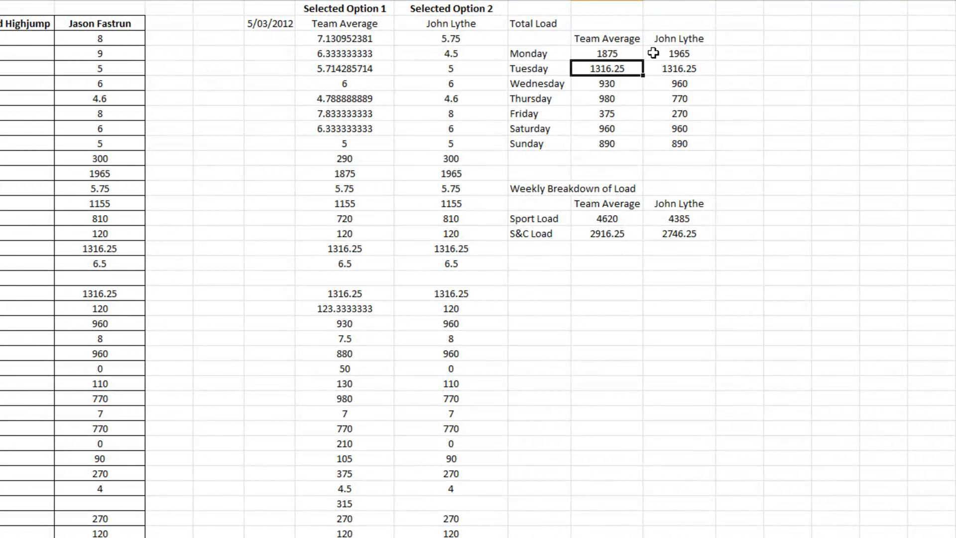
pyautogui.press('F2')
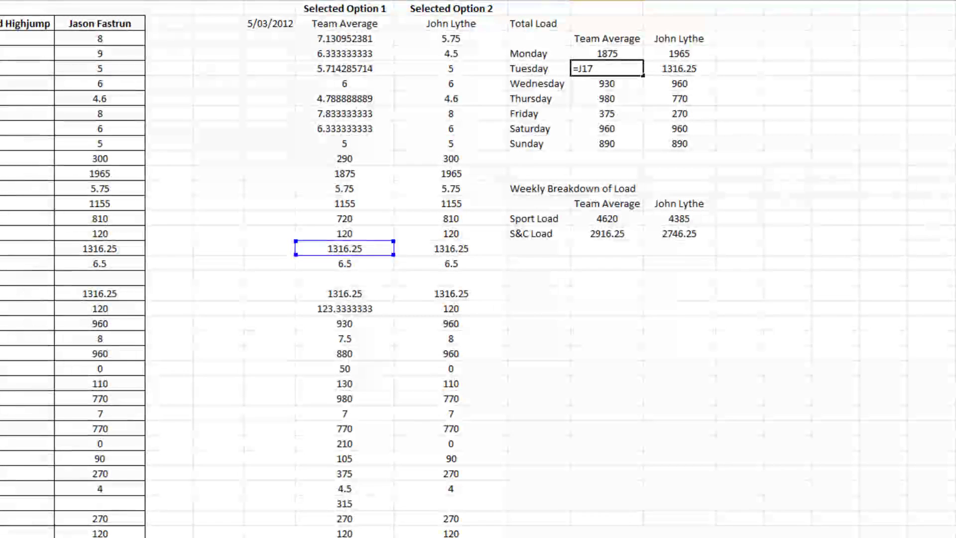
pyautogui.press('Return')
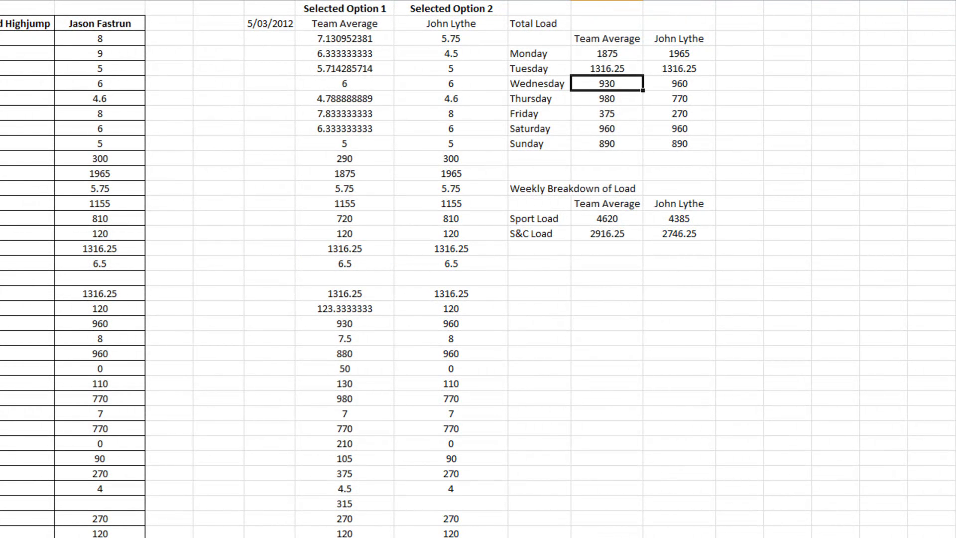
pyautogui.press('F2')
pyautogui.press('Return')
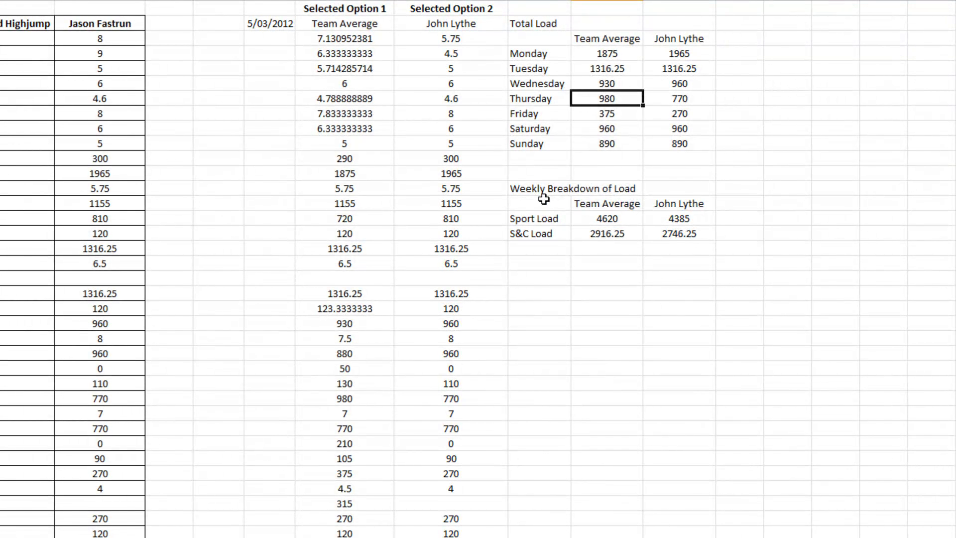
# - Inspect the Team Average formulas for Sport Load and S&C Load in the Weekly Breakdown of Load table
pyautogui.click(612, 219)
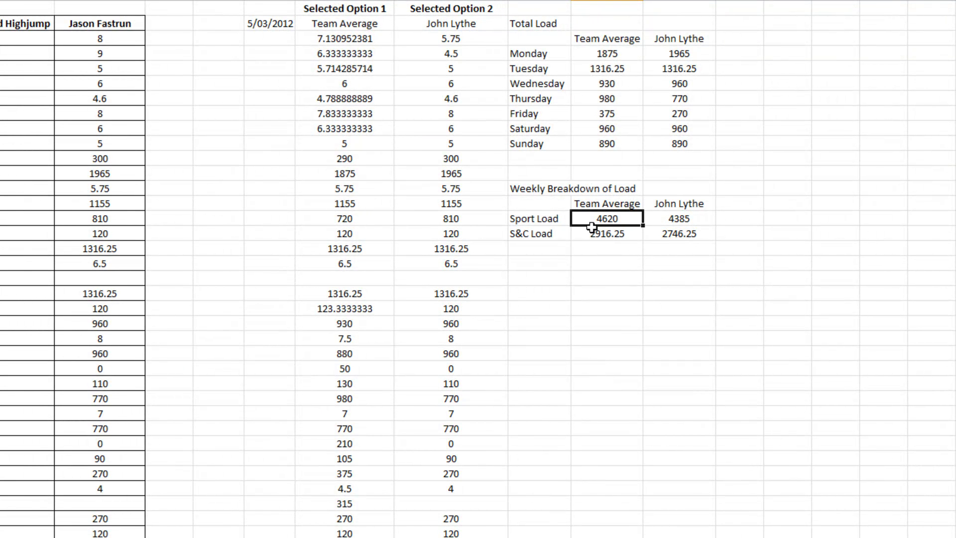
pyautogui.click(532, 193)
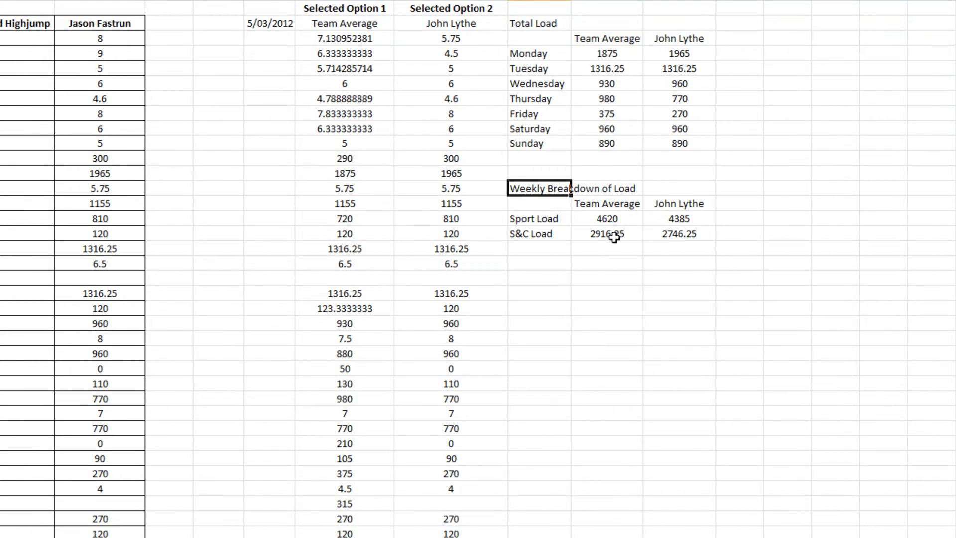
pyautogui.click(612, 221)
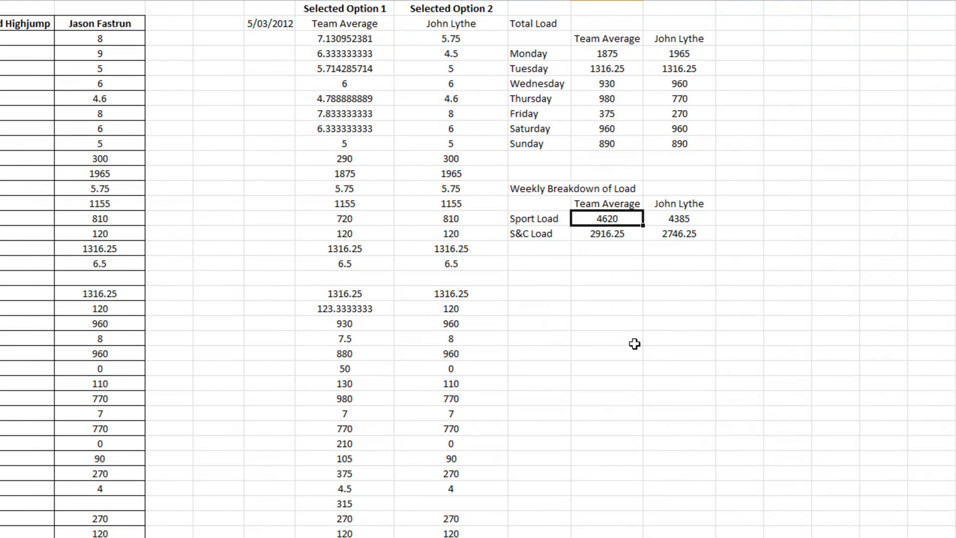
pyautogui.press('F2')
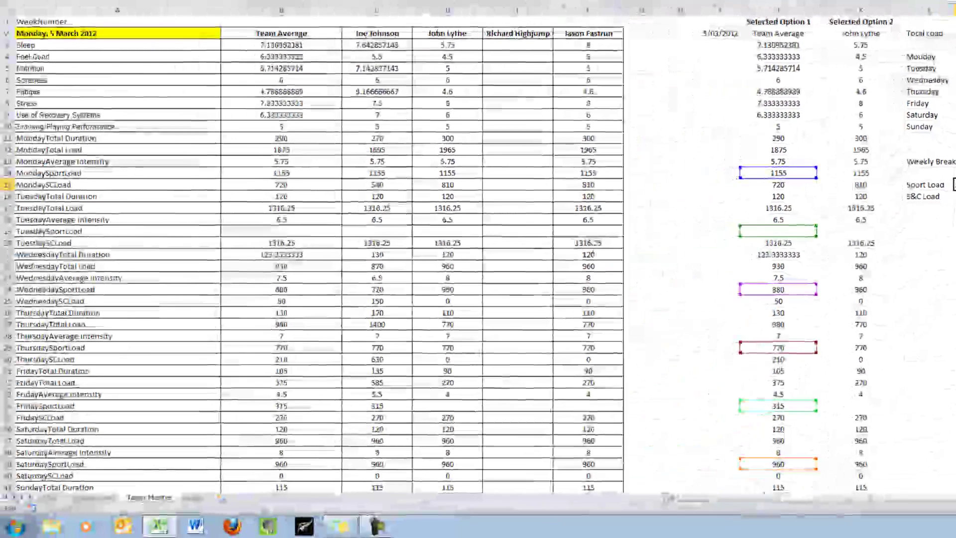
pyautogui.press('Return')
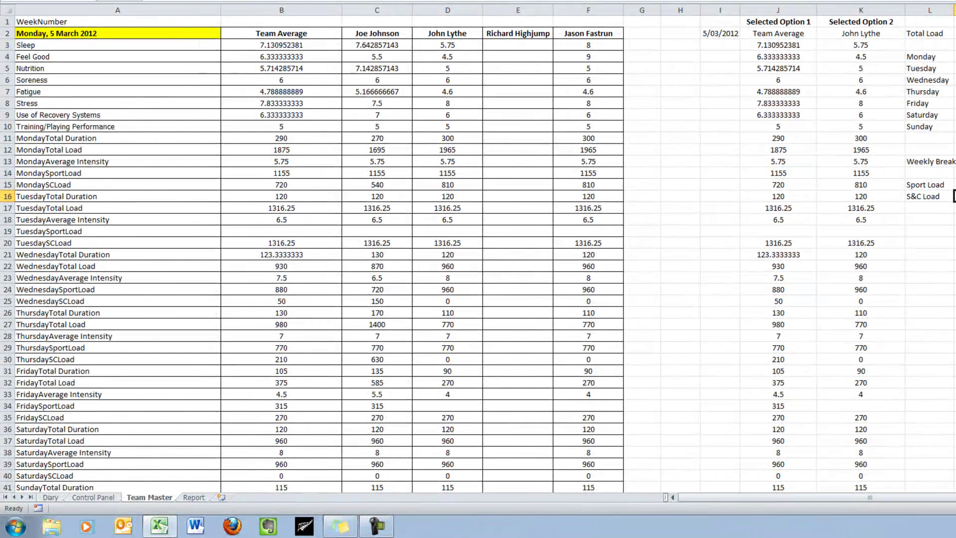
pyautogui.press('F2')
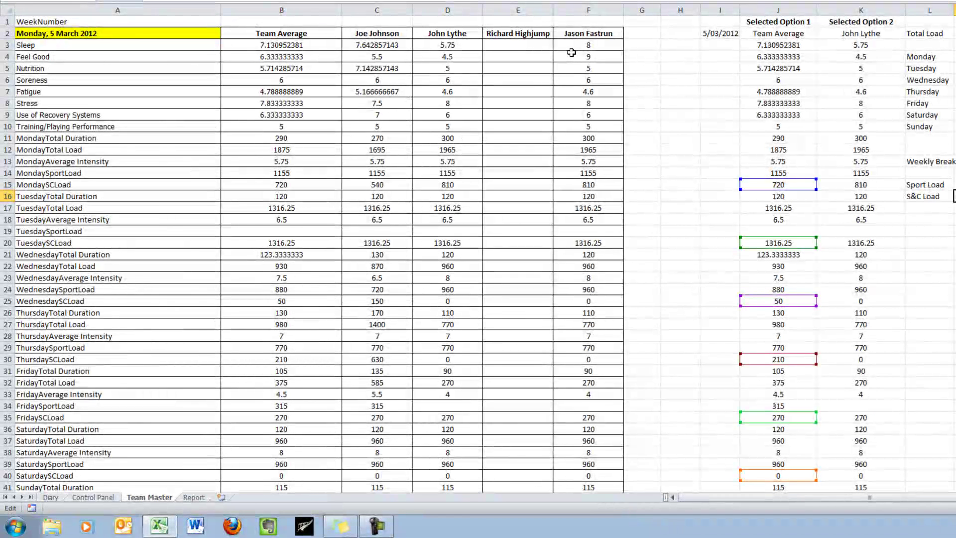
pyautogui.press('Return')
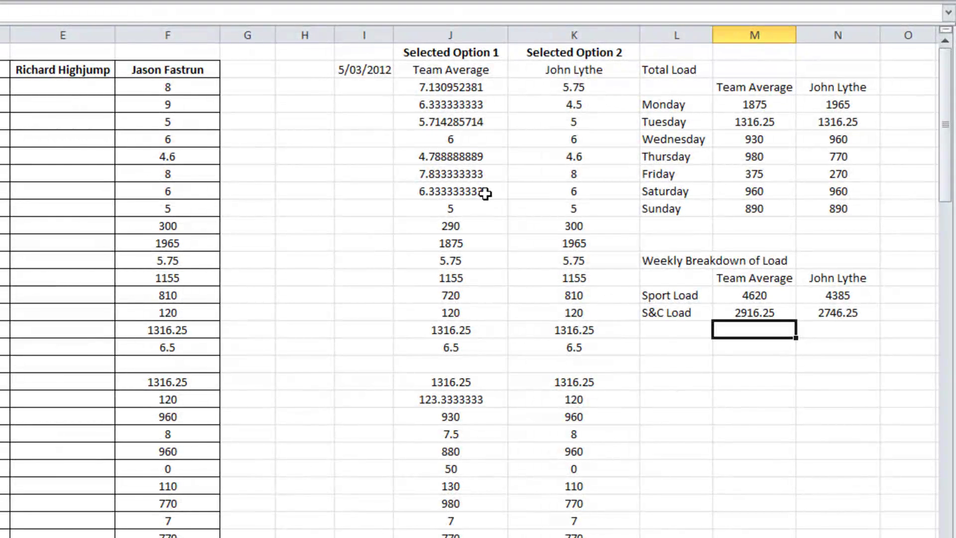
# - Insert a 2-D clustered column chart from the wellness data of both selected options in J2:K10
pyautogui.moveTo(464, 67); pyautogui.dragTo(581, 203)
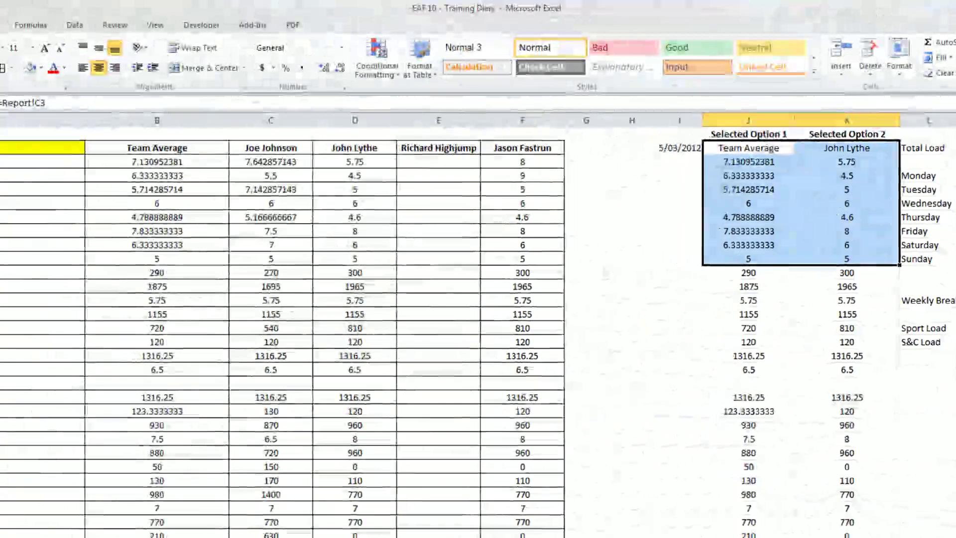
pyautogui.click(86, 52)
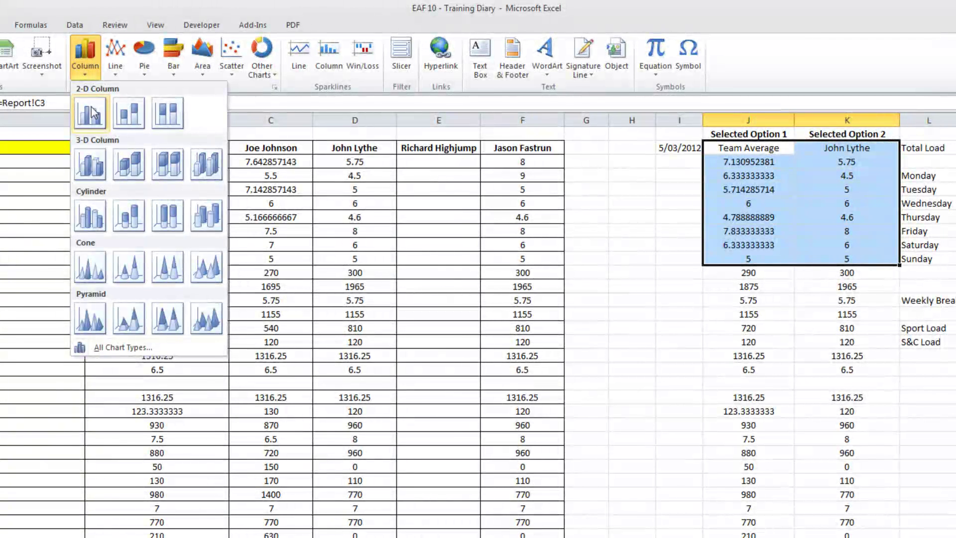
pyautogui.click(101, 111)
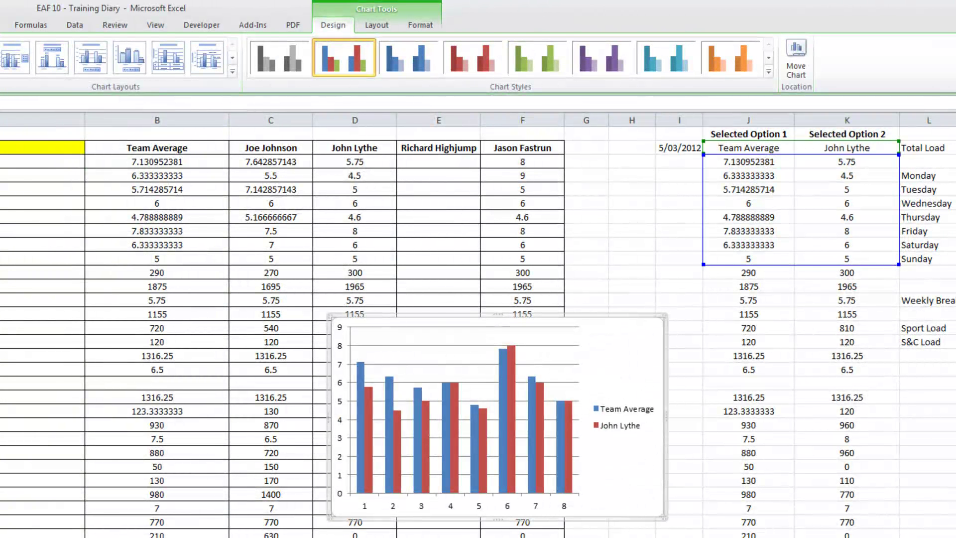
# - Move the new column chart to the Report sheet as an embedded object
pyautogui.click(599, 458)
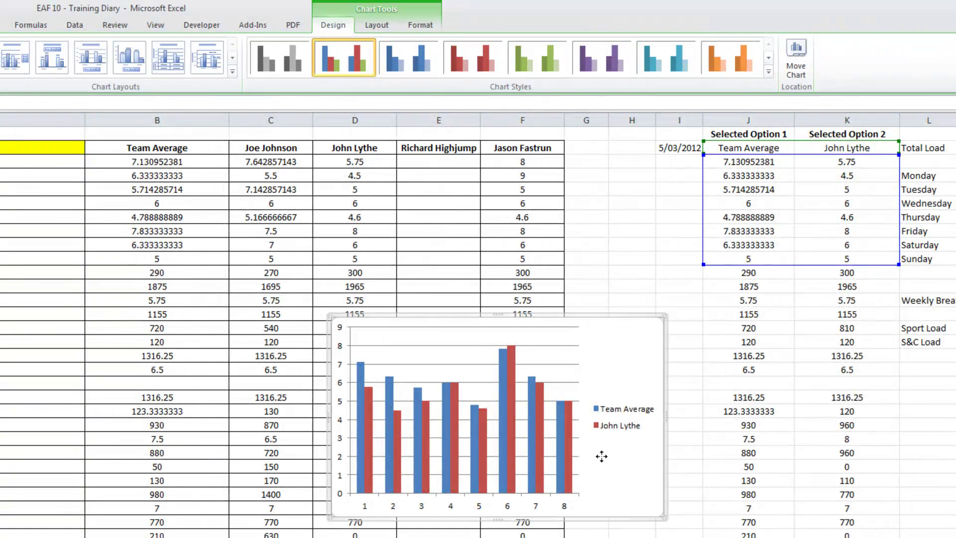
pyautogui.rightClick(601, 456)
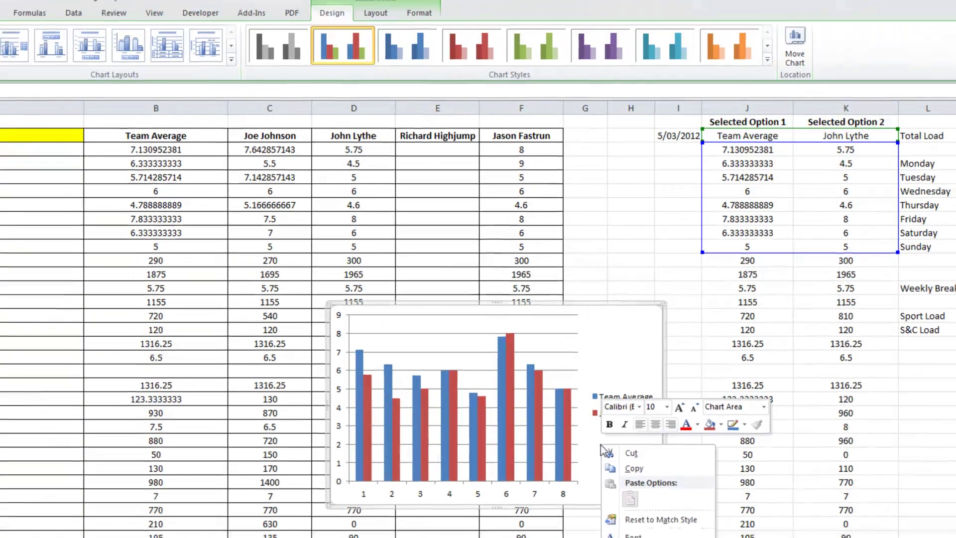
pyautogui.click(658, 447)
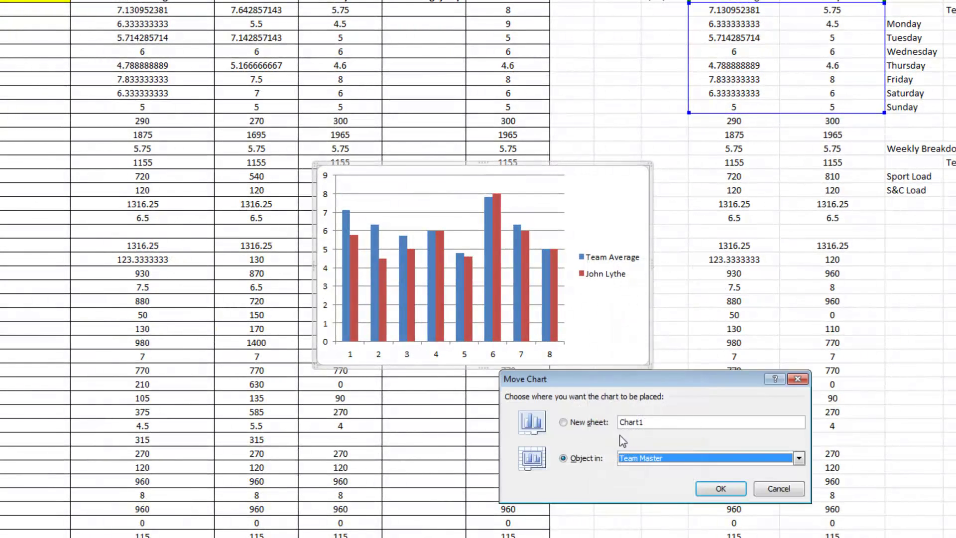
pyautogui.click(674, 455)
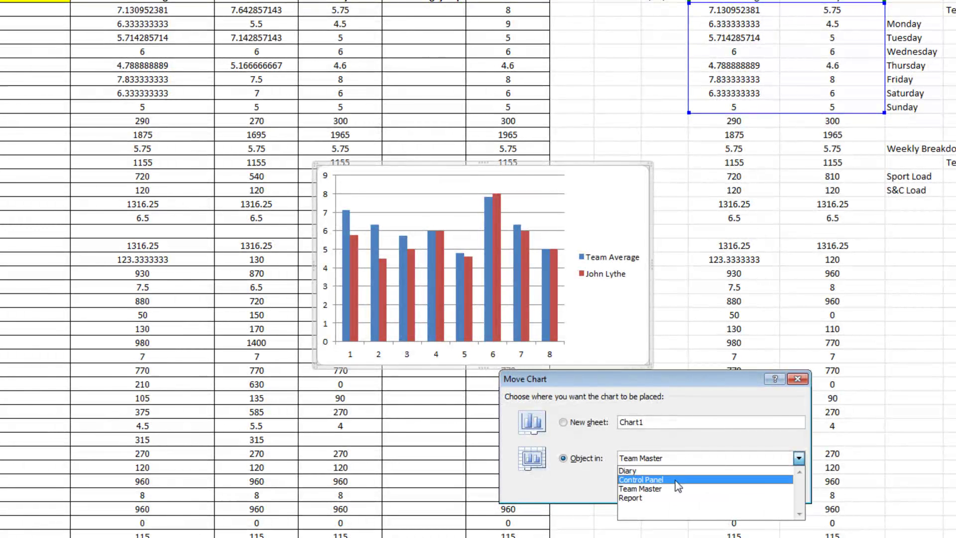
pyautogui.click(672, 498)
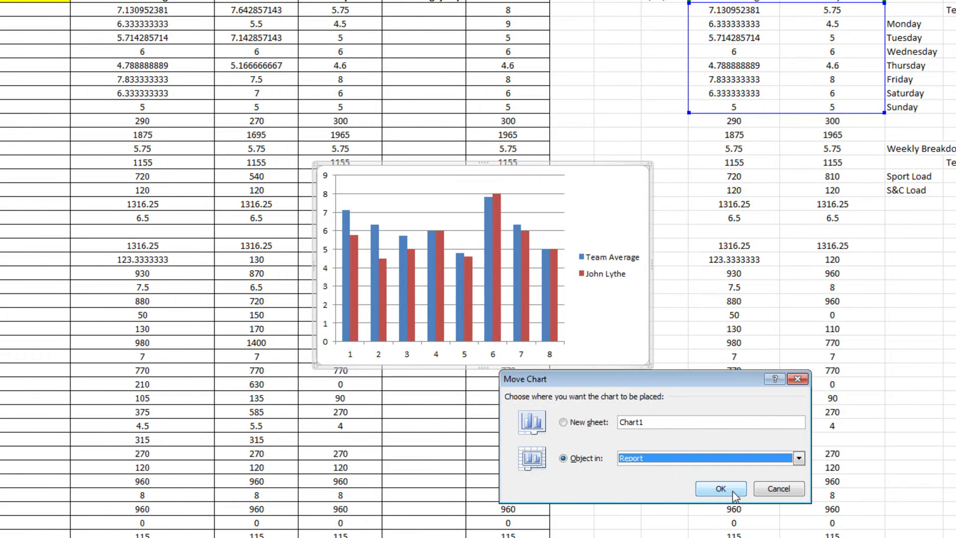
pyautogui.click(733, 490)
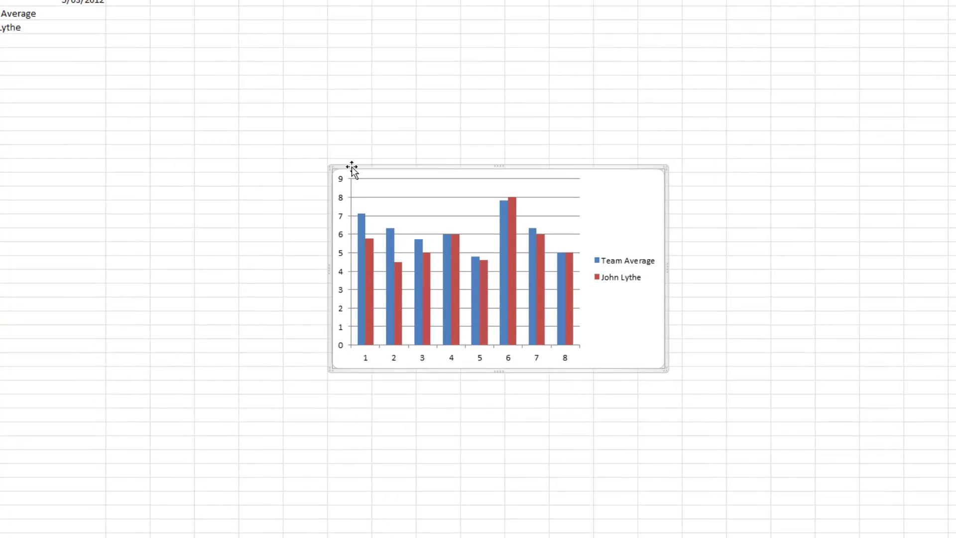
# - Place the chart directly beneath the Wellness heading from column B, and widen it to the end of column I
pyautogui.moveTo(352, 169); pyautogui.dragTo(0, 73)
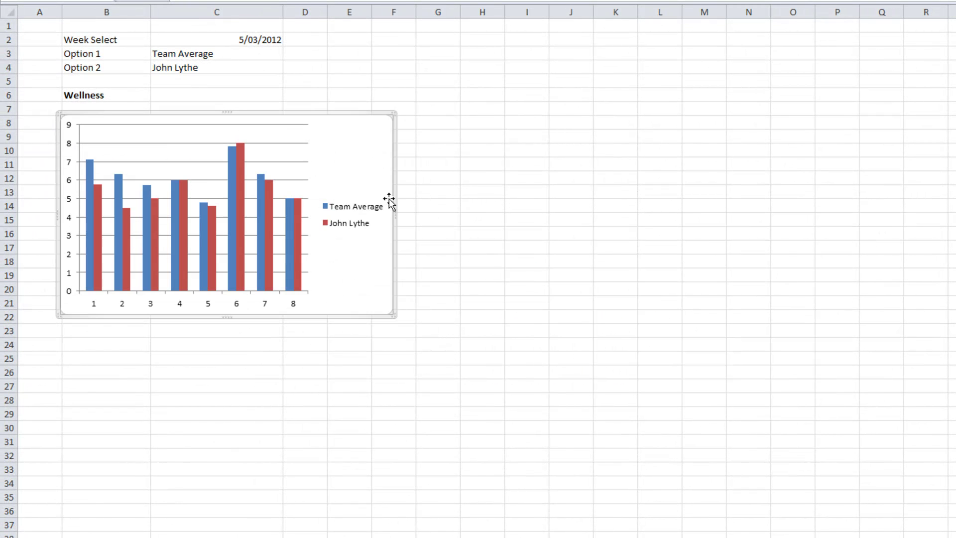
pyautogui.moveTo(394, 212); pyautogui.dragTo(550, 231)
pyautogui.click(288, 375)
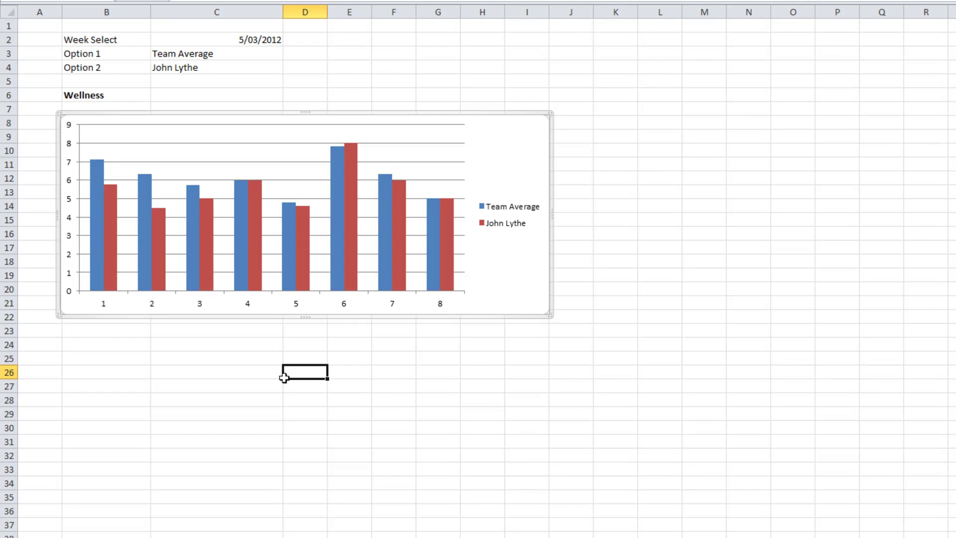
# - Give the Team Average series in the wellness chart a solid black fill
pyautogui.rightClick(99, 216)
pyautogui.click(168, 337)
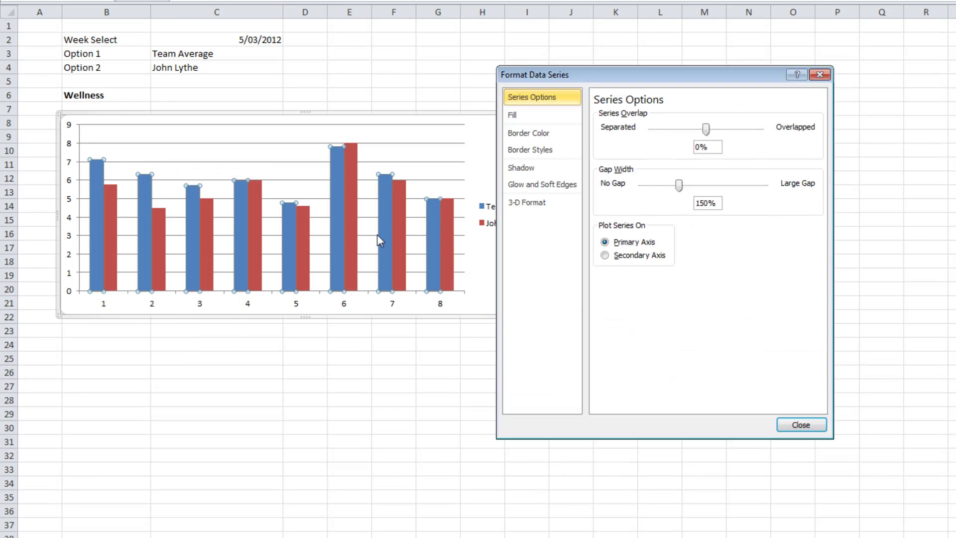
pyautogui.click(534, 117)
pyautogui.click(619, 130)
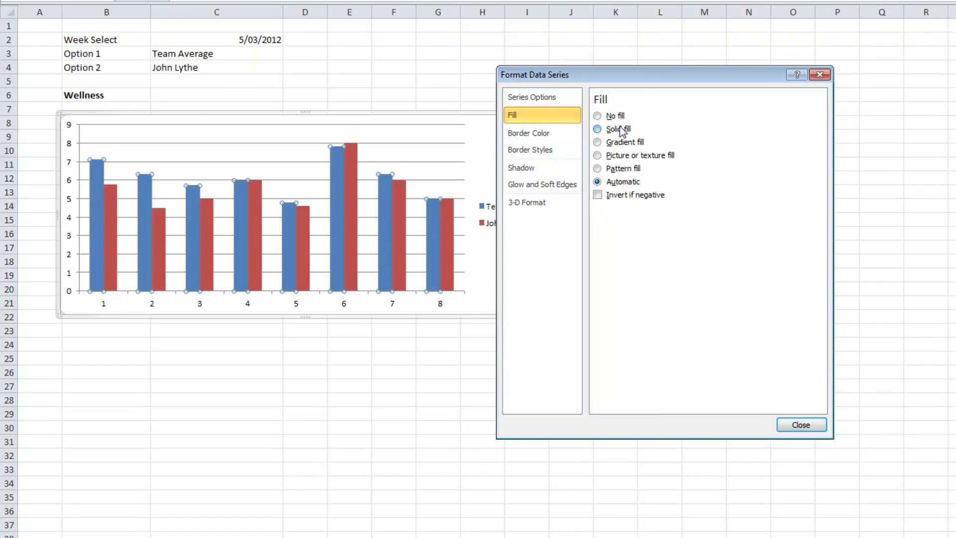
pyautogui.click(663, 225)
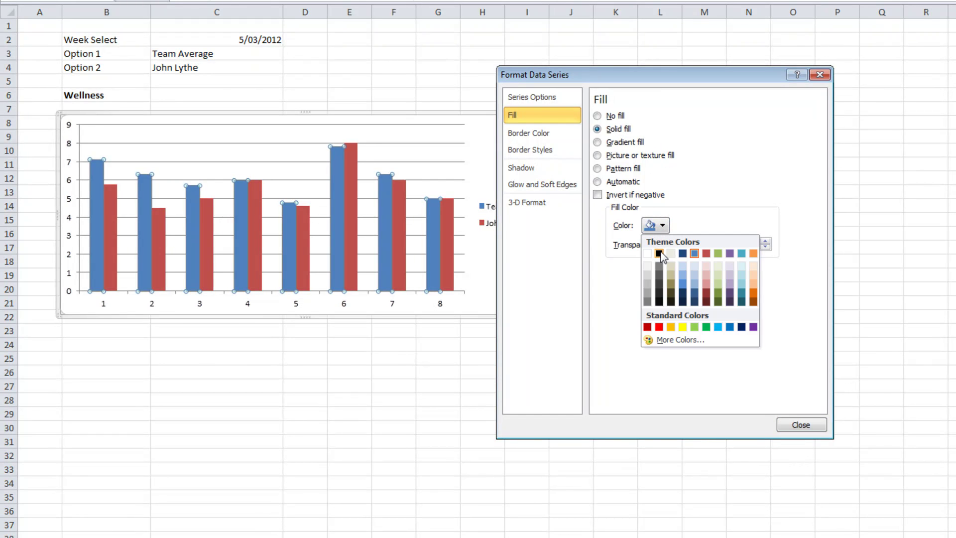
pyautogui.click(659, 254)
# - Give the Option 2 athlete's series in the wellness chart a solid fill in standard red
pyautogui.click(115, 228)
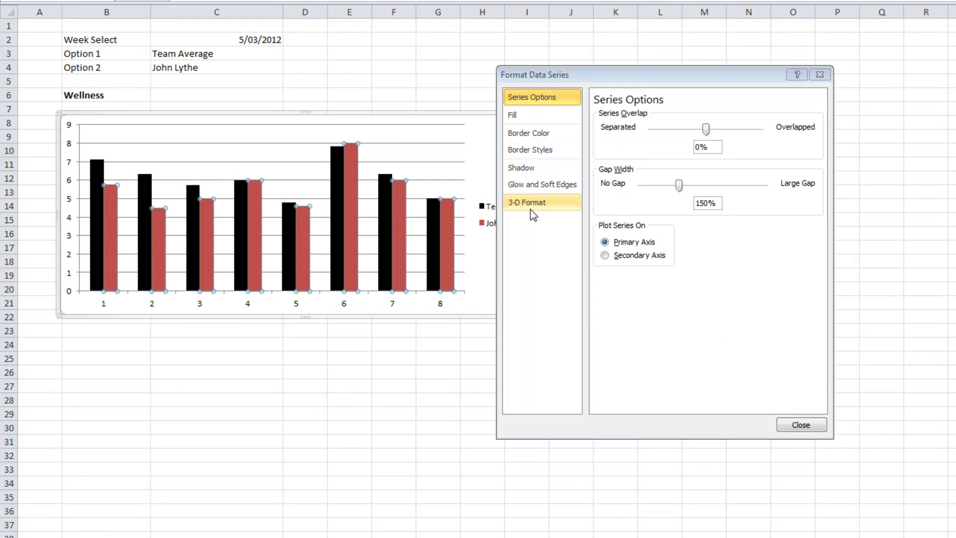
pyautogui.click(538, 117)
pyautogui.click(617, 129)
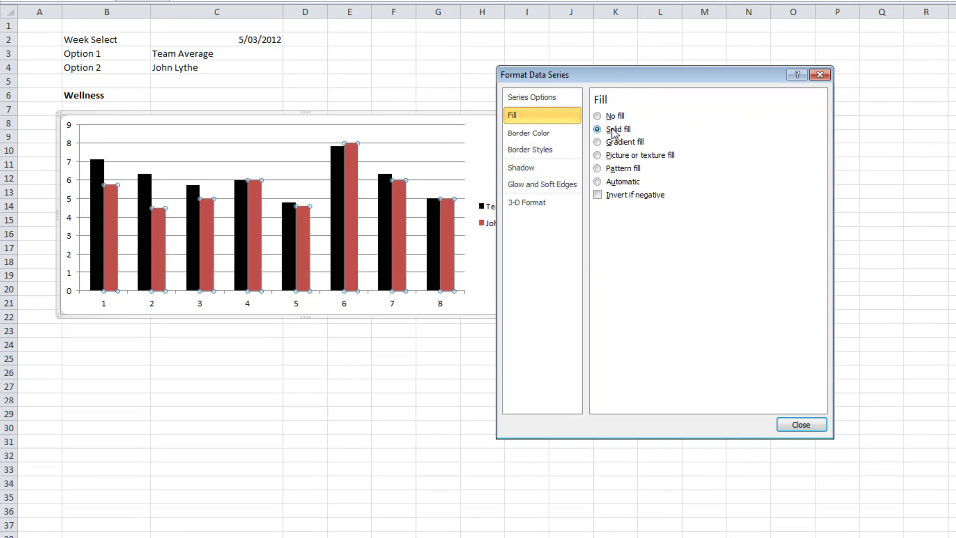
pyautogui.click(663, 227)
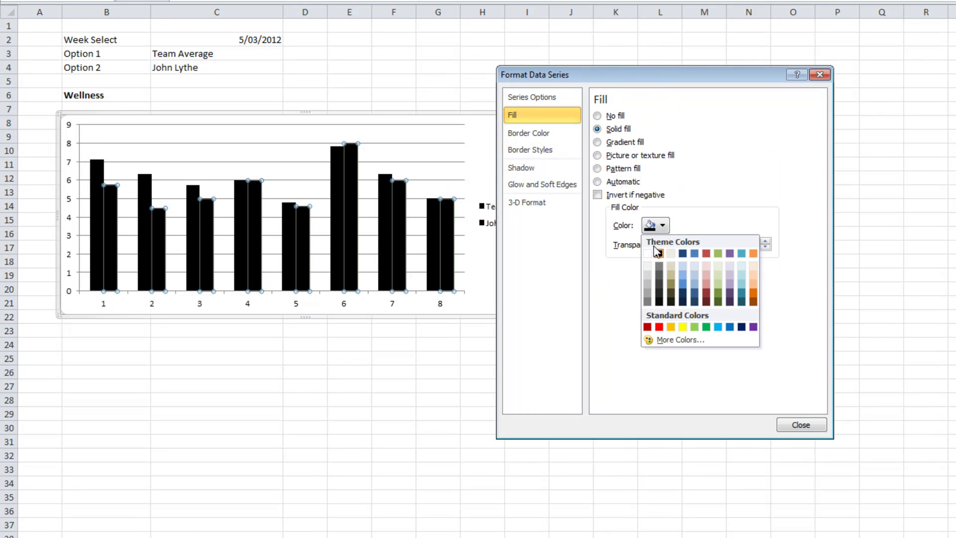
pyautogui.click(659, 327)
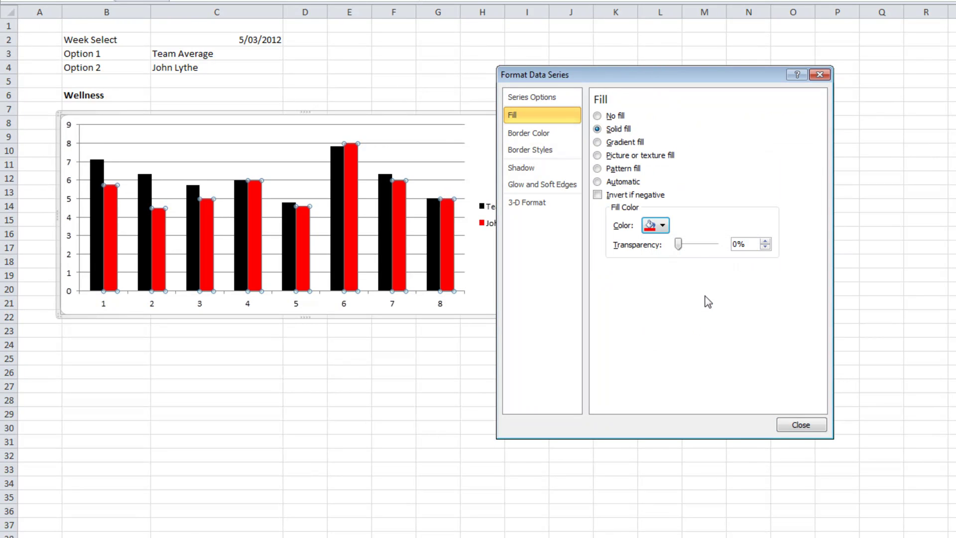
# - Fix the wellness chart's vertical axis to a minimum of 0.0, a maximum of 10.0 and a major unit of 2
pyautogui.click(801, 426)
pyautogui.click(334, 410)
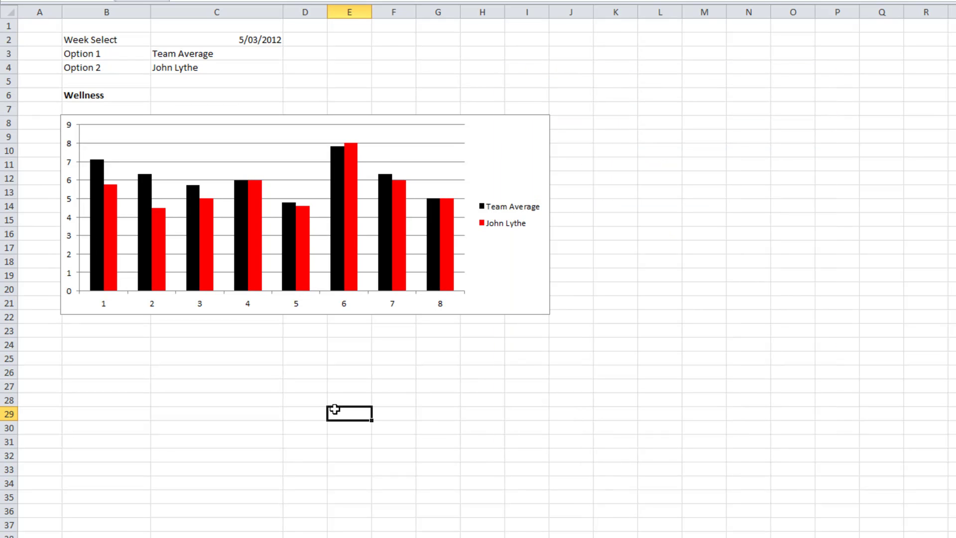
pyautogui.click(69, 172)
pyautogui.click(69, 162)
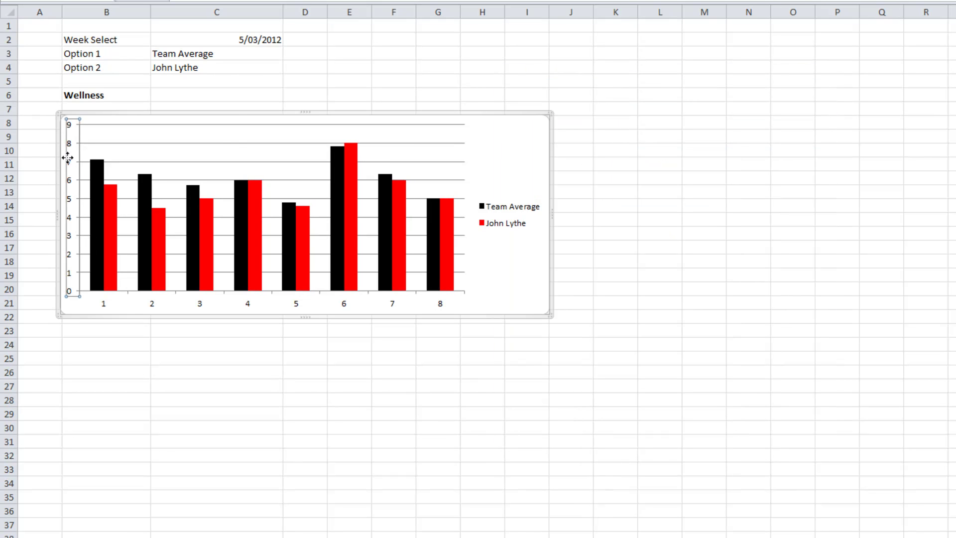
pyautogui.rightClick(68, 162)
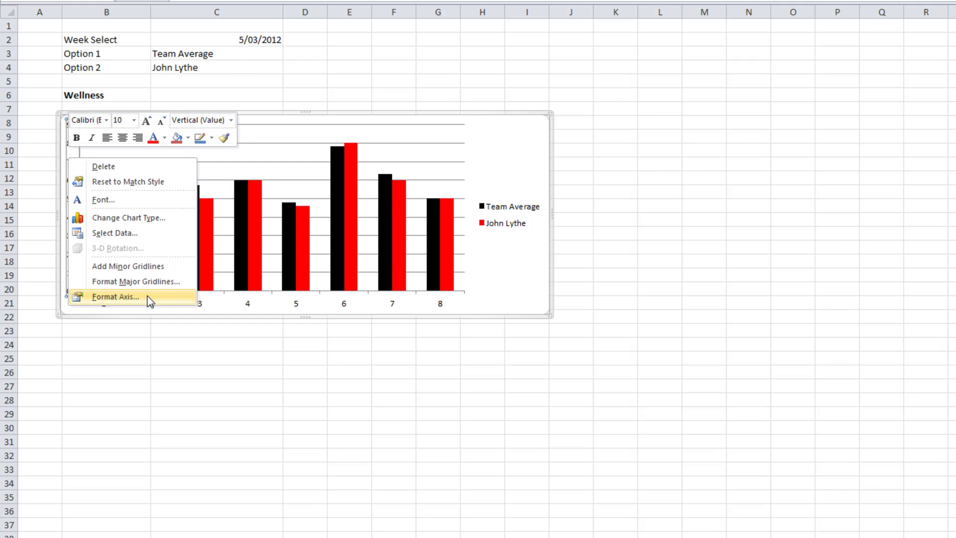
pyautogui.click(119, 297)
pyautogui.click(679, 115)
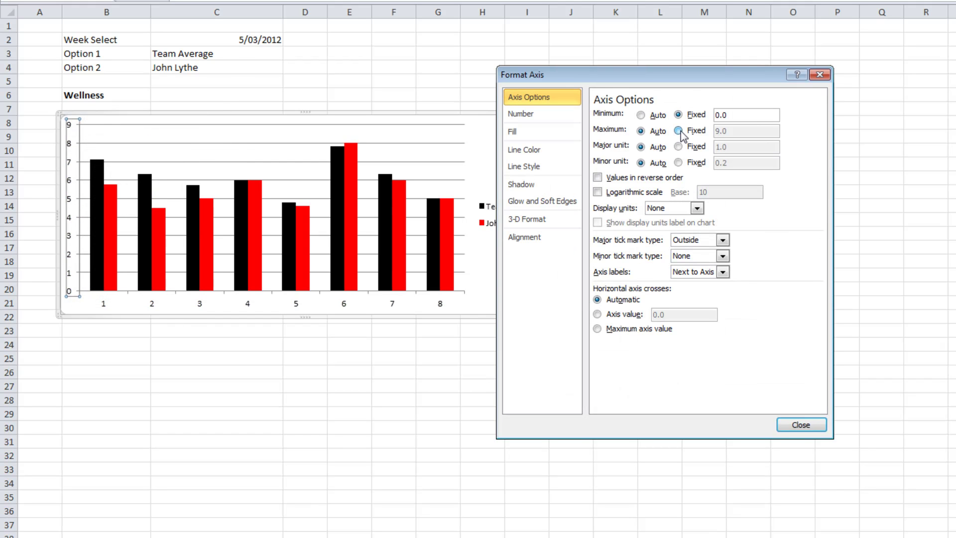
pyautogui.click(679, 131)
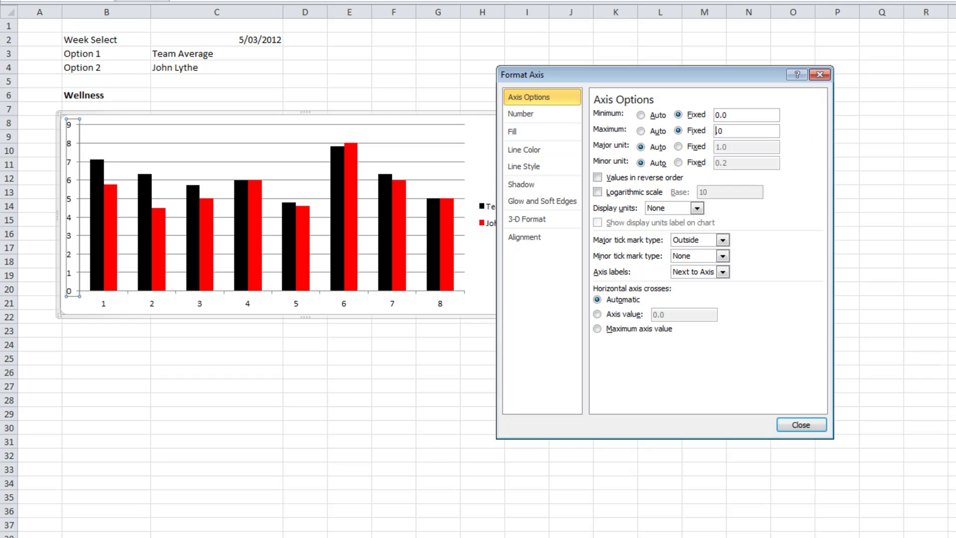
pyautogui.click(680, 147)
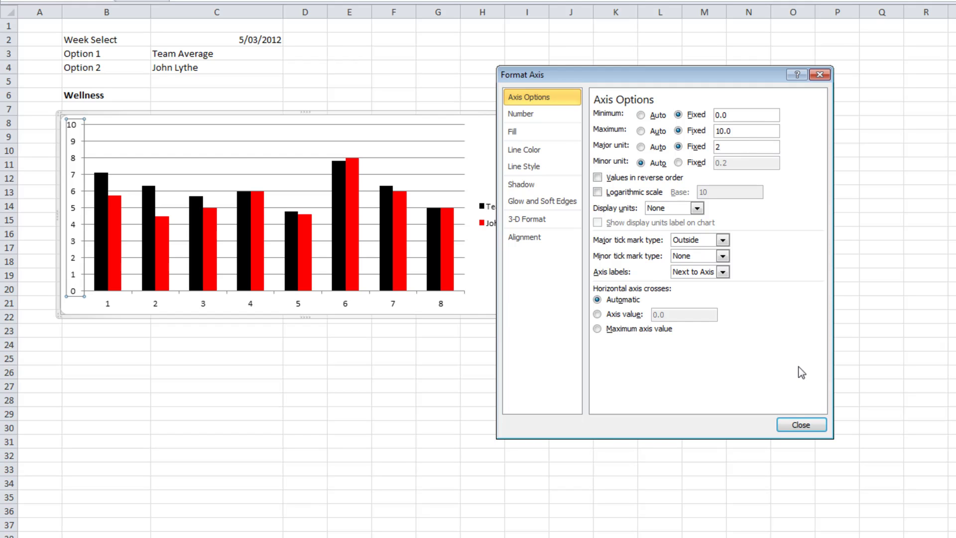
pyautogui.click(800, 426)
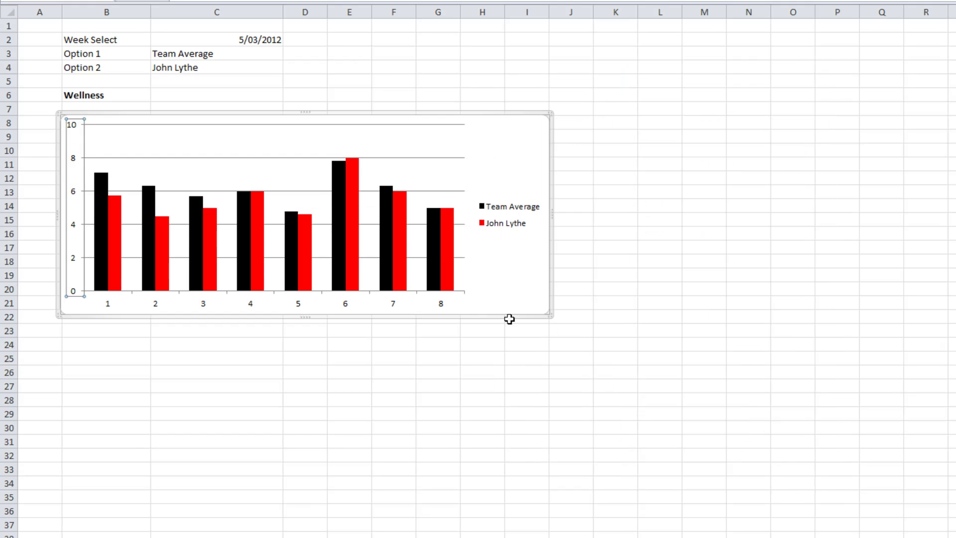
# - Format the wellness chart's major gridlines as solid lines in a light grey theme colour
pyautogui.click(250, 158)
pyautogui.rightClick(251, 159)
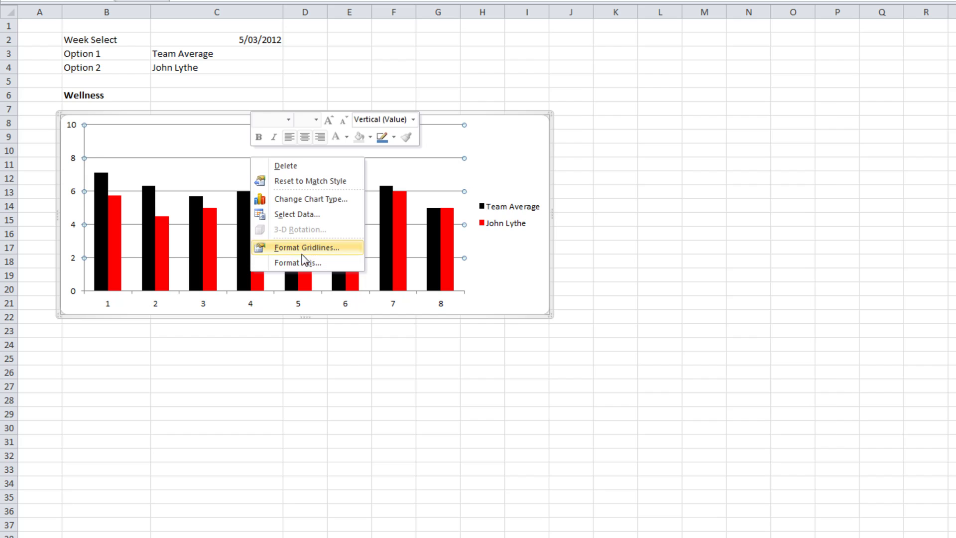
pyautogui.click(309, 247)
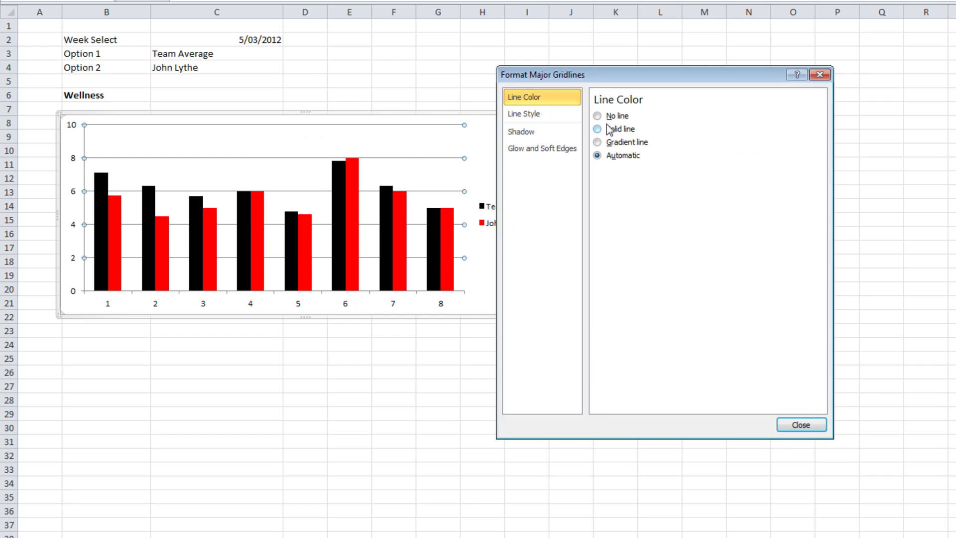
pyautogui.click(548, 119)
pyautogui.click(525, 98)
pyautogui.click(618, 129)
pyautogui.click(647, 172)
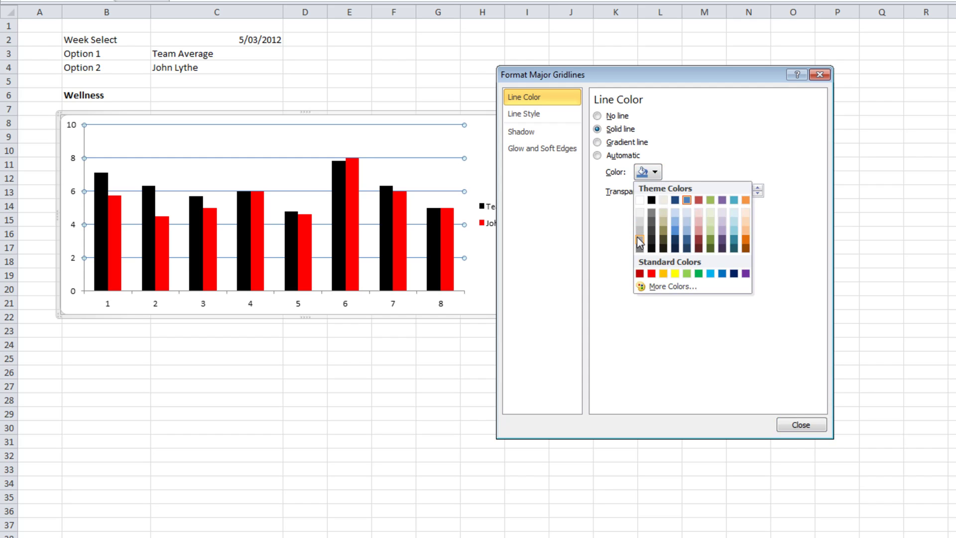
pyautogui.click(640, 242)
pyautogui.click(648, 172)
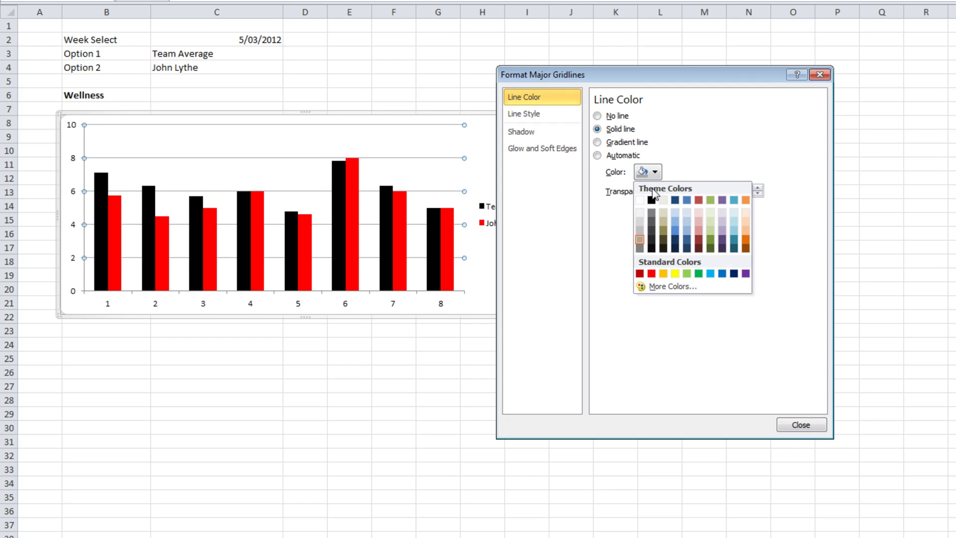
pyautogui.click(641, 222)
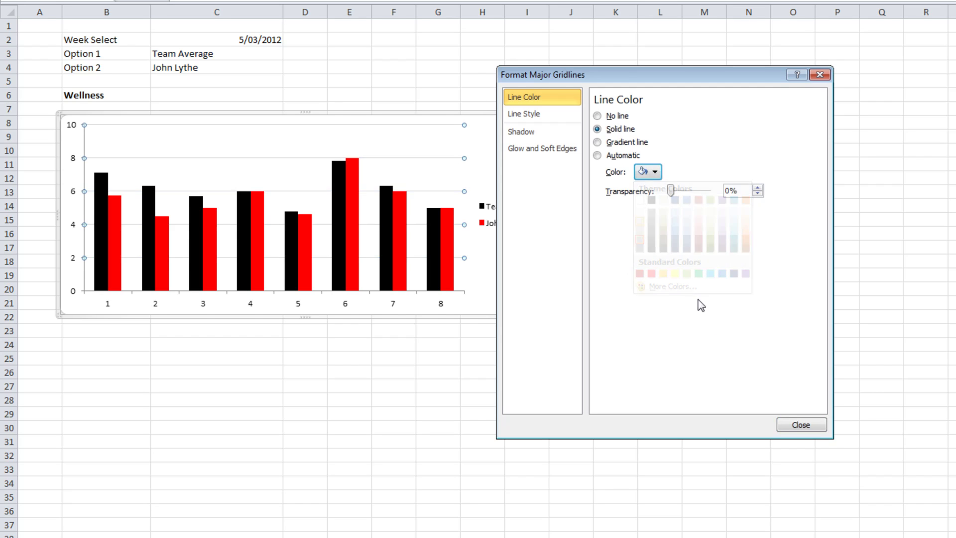
pyautogui.click(798, 424)
pyautogui.press('Escape')
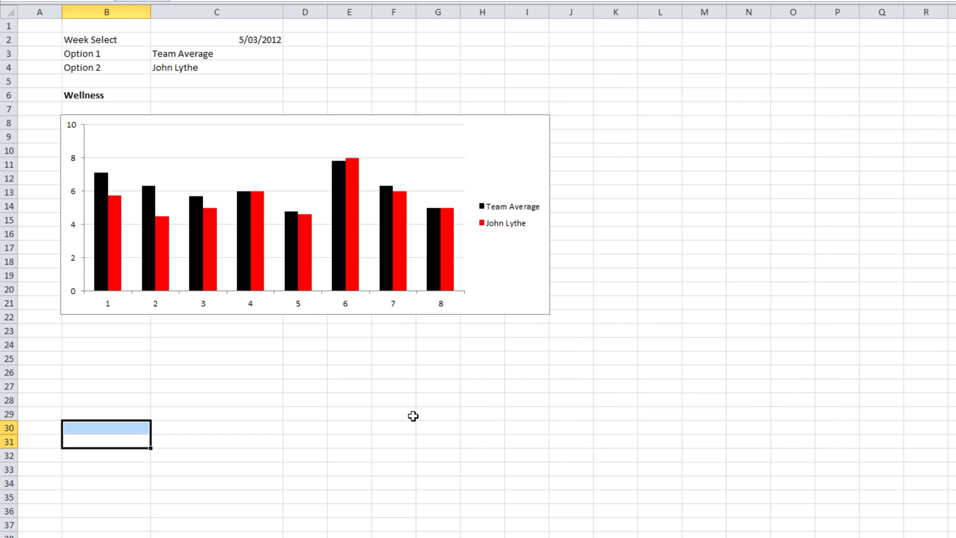
# - Select the Total Load table on the Team Master sheet, from the blank corner cell above Monday through the Sunday row
pyautogui.click(79, 331)
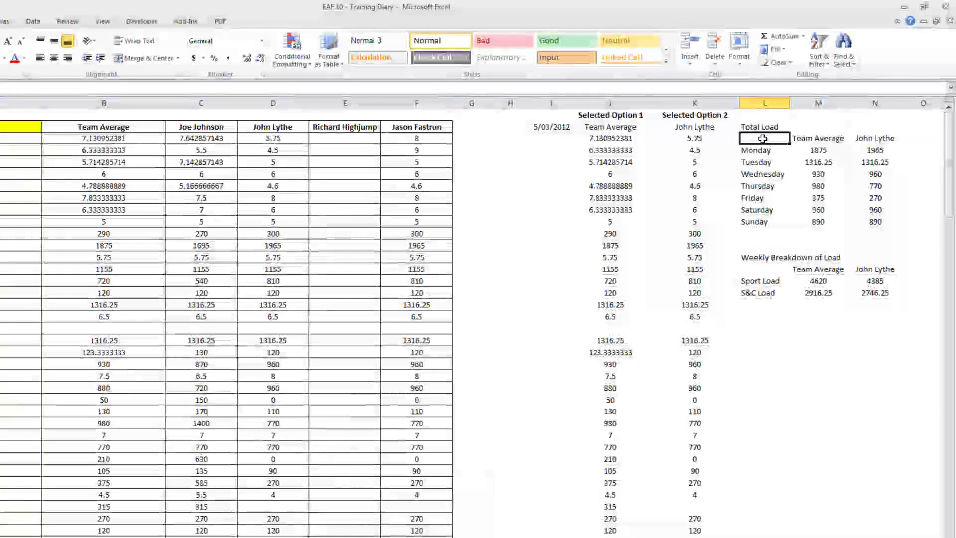
pyautogui.moveTo(767, 136); pyautogui.dragTo(879, 221)
pyautogui.click(0, 21)
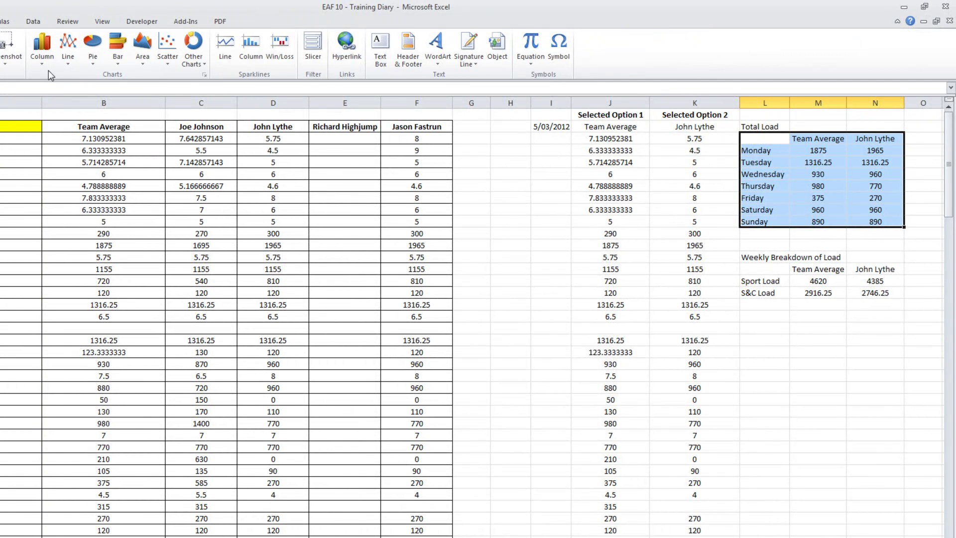
pyautogui.click(68, 48)
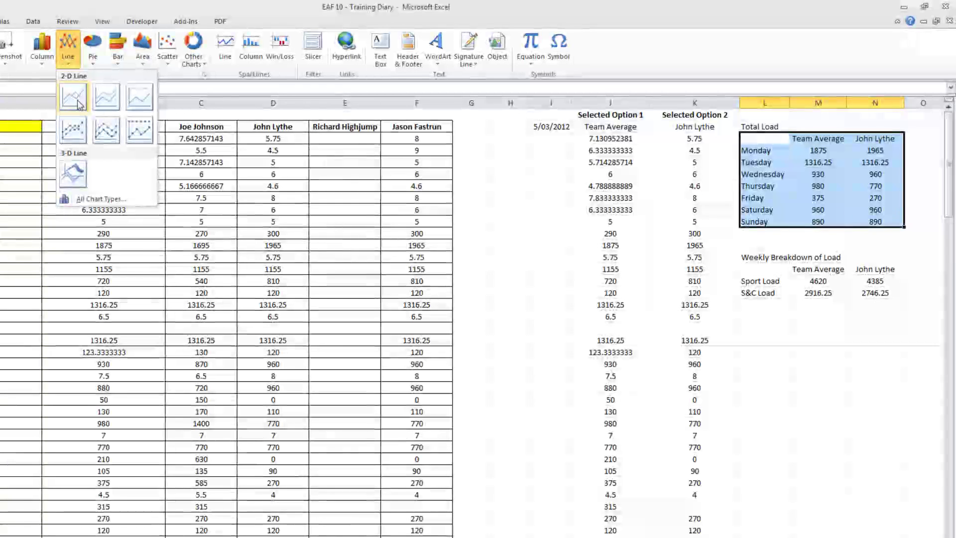
pyautogui.click(79, 137)
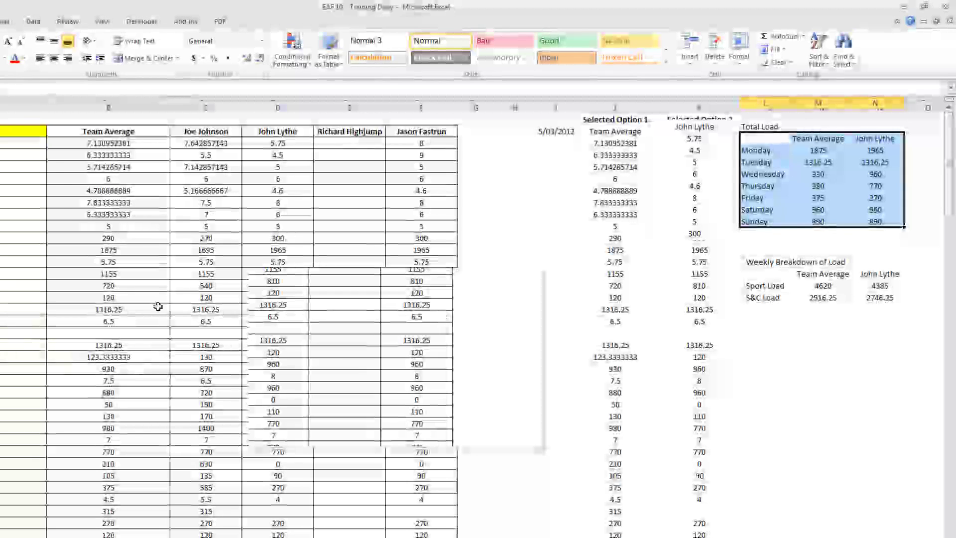
# - Insert a 2-D clustered column chart from the selected Total Load table
pyautogui.click(1, 20)
pyautogui.click(41, 47)
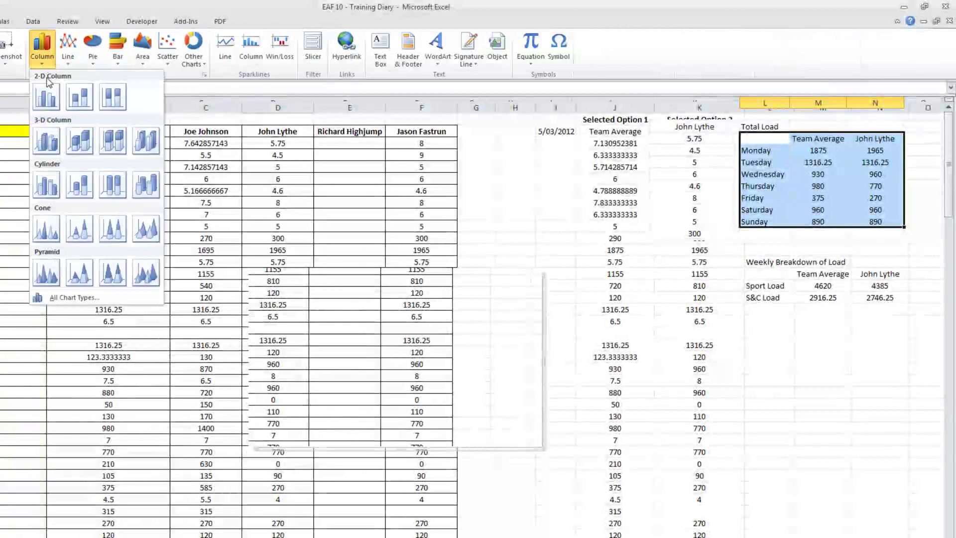
pyautogui.click(46, 97)
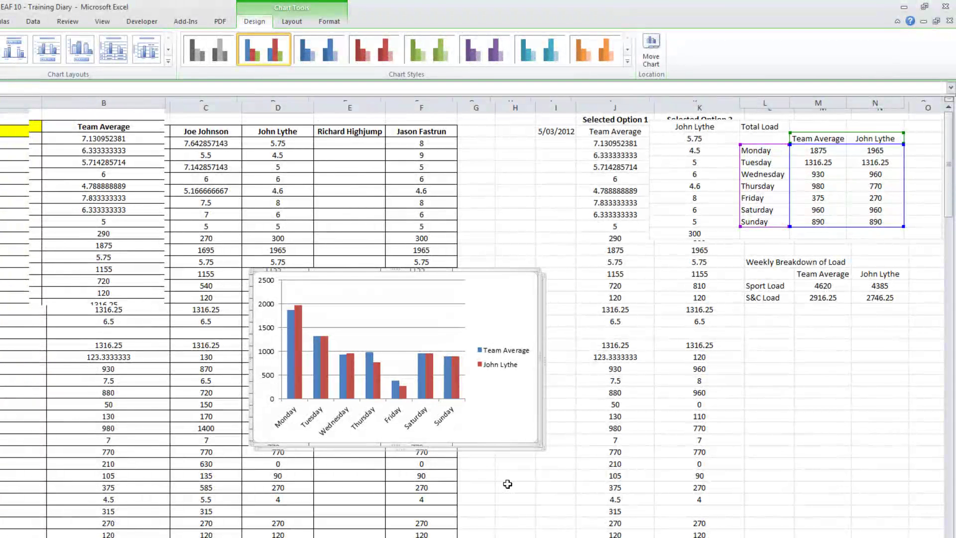
# - Move the Total Load column chart to the Report sheet as an embedded object
pyautogui.click(507, 482)
pyautogui.click(495, 296)
pyautogui.rightClick(500, 269)
pyautogui.click(545, 395)
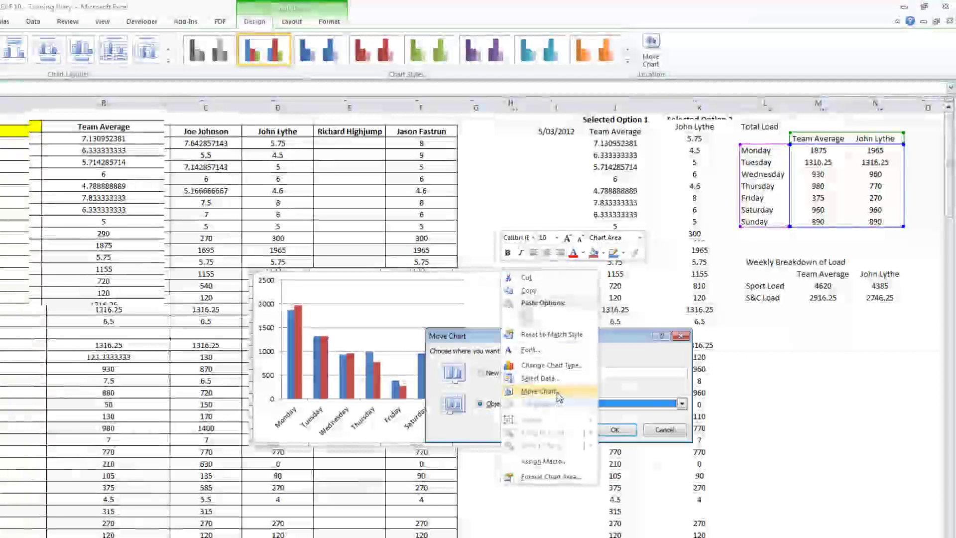
pyautogui.click(547, 403)
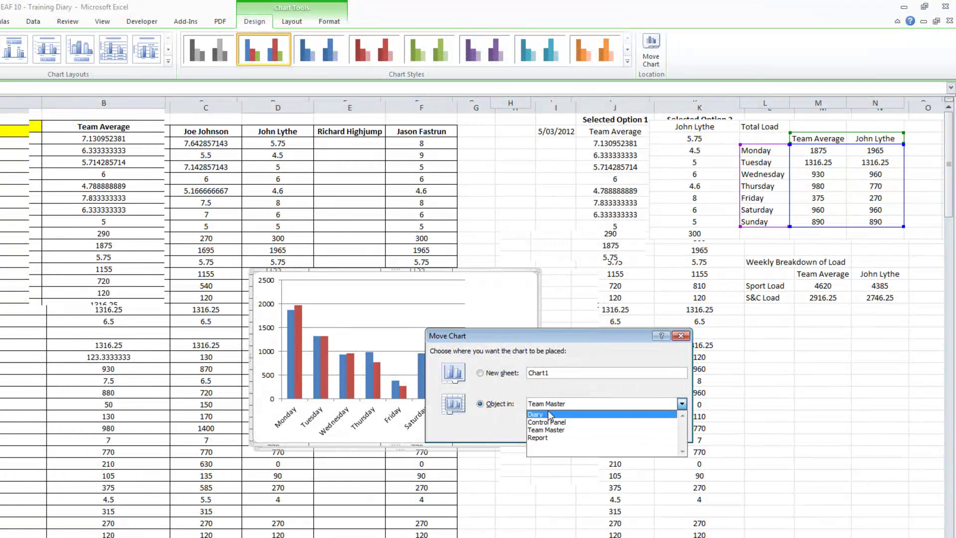
pyautogui.click(551, 439)
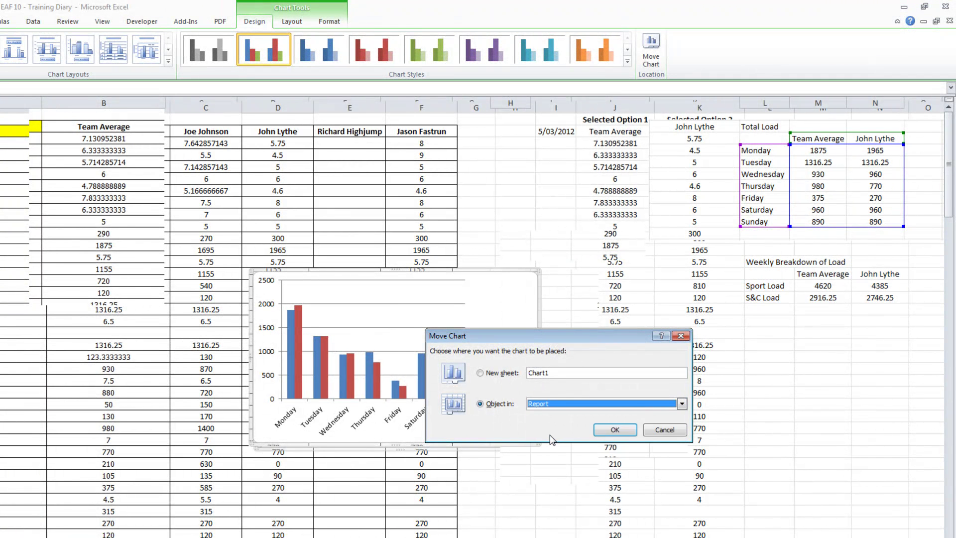
pyautogui.click(615, 429)
# - Place the load chart directly beneath the wellness chart, aligned with its edge, and widen it to the same width
pyautogui.moveTo(424, 225); pyautogui.dragTo(40, 329)
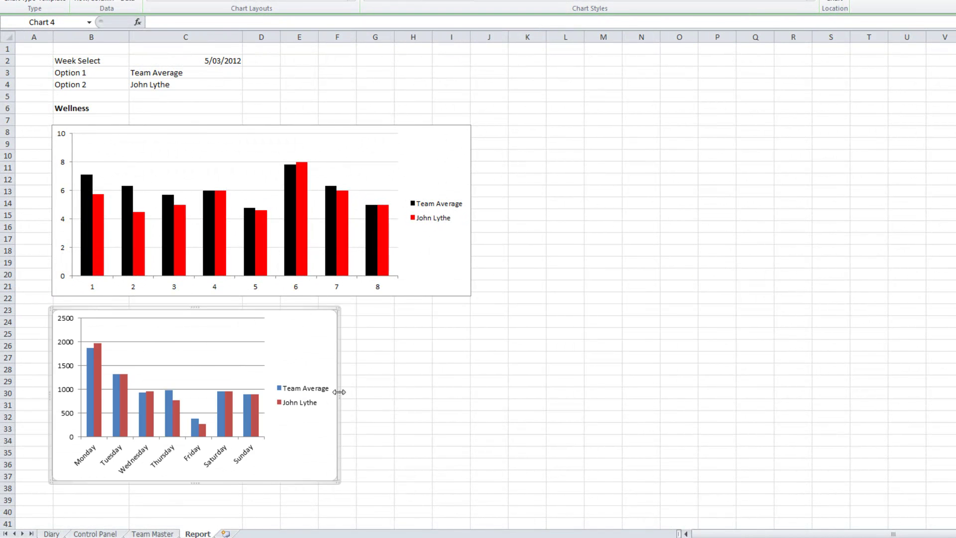
pyautogui.moveTo(339, 395); pyautogui.dragTo(472, 396)
pyautogui.click(537, 376)
# - Copy the wellness chart and paste only its formats onto the load chart with Paste Special
pyautogui.click(429, 158)
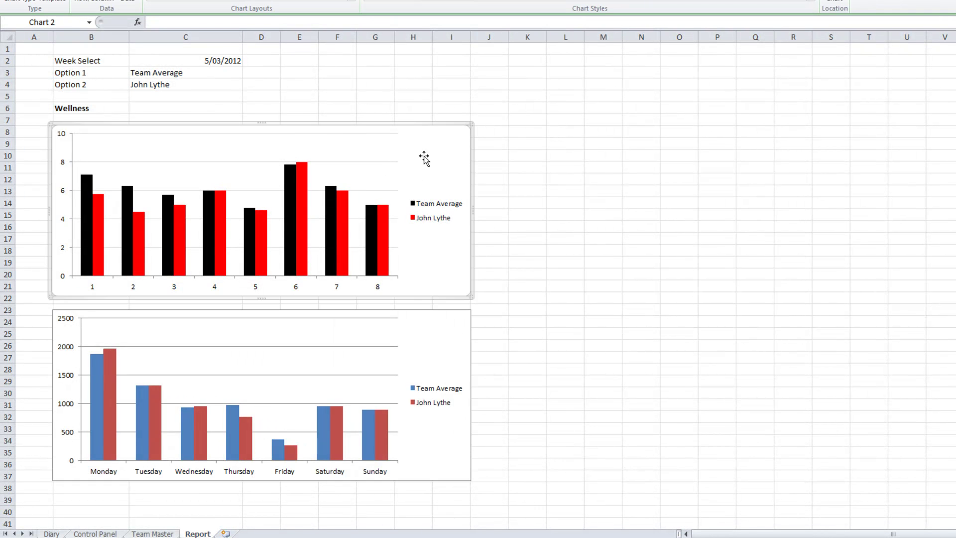
pyautogui.rightClick(434, 149)
pyautogui.click(454, 169)
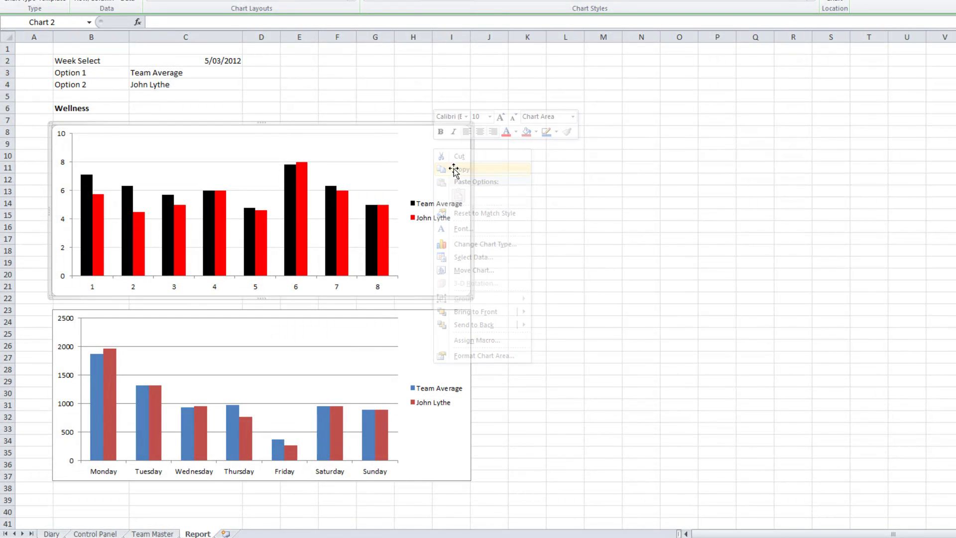
pyautogui.click(439, 342)
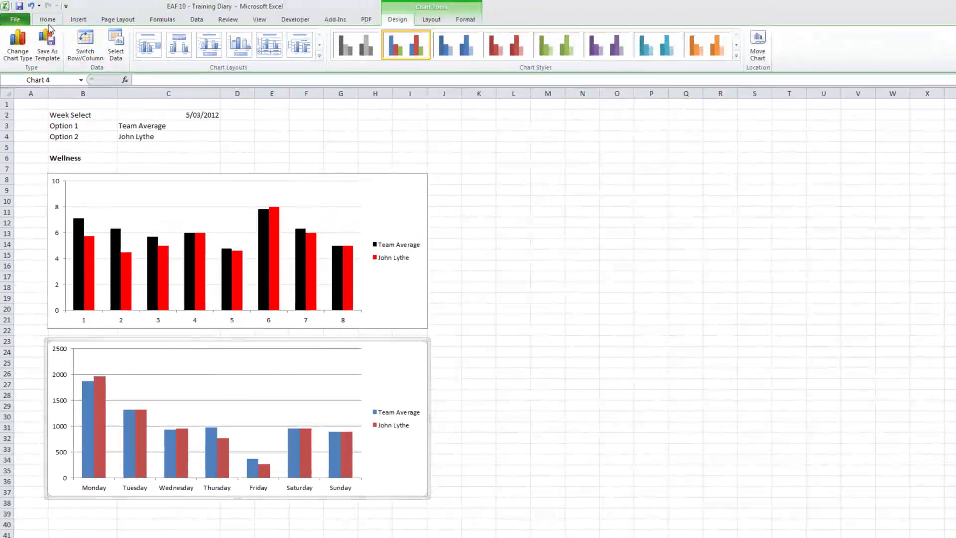
pyautogui.click(47, 19)
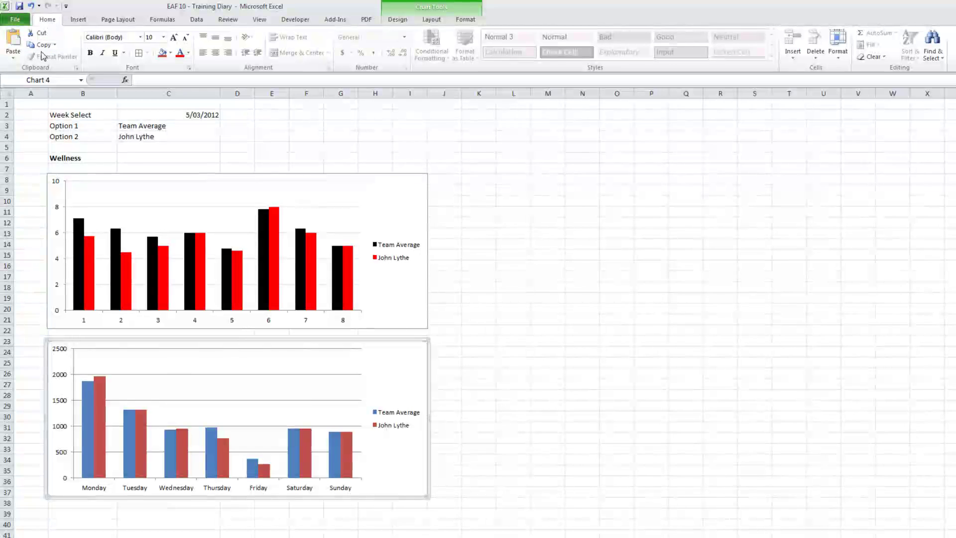
pyautogui.click(13, 58)
pyautogui.click(30, 97)
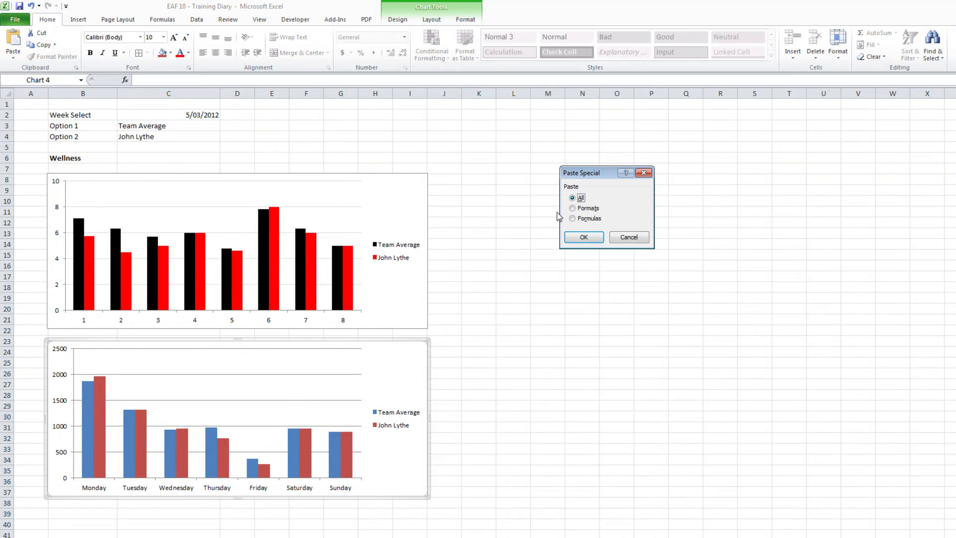
pyautogui.click(578, 208)
pyautogui.click(584, 238)
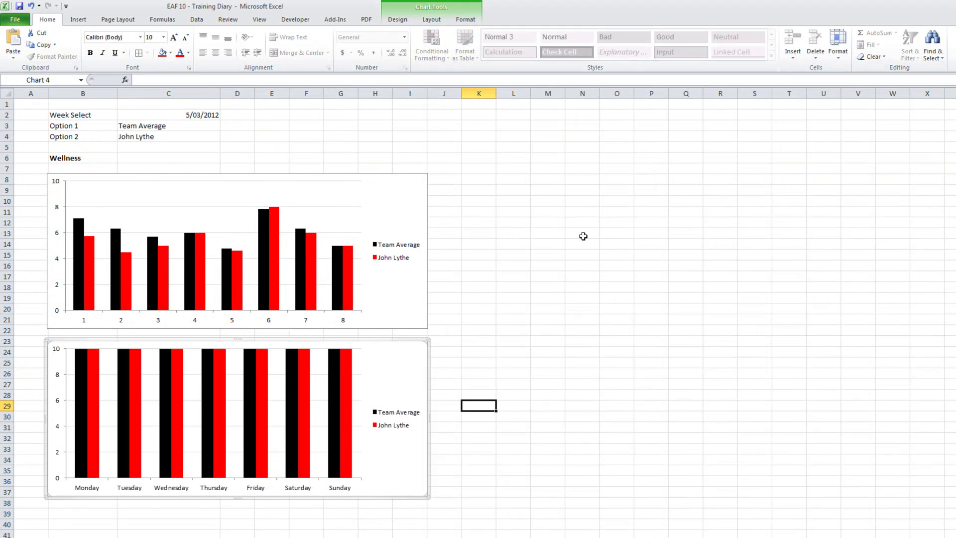
pyautogui.click(578, 351)
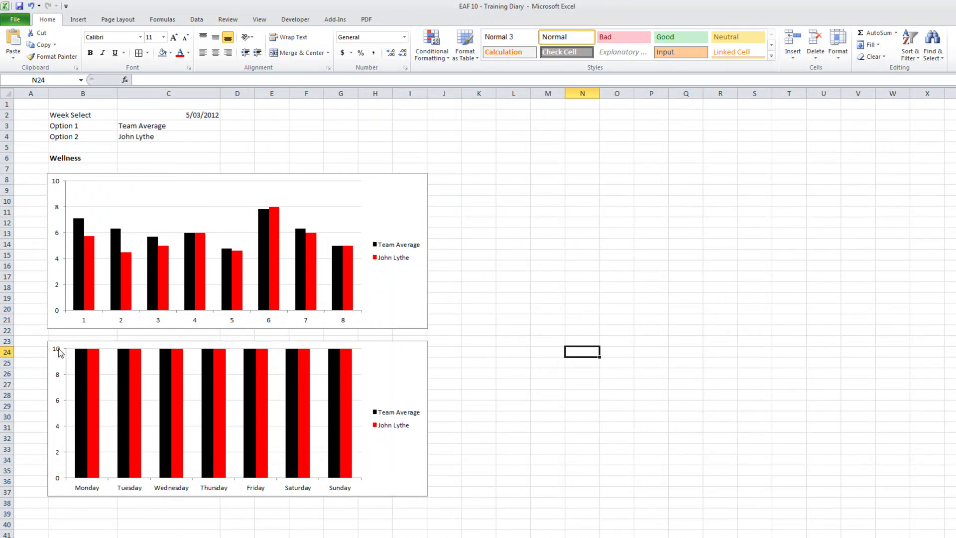
# - Set the load chart's vertical axis minimum, maximum and major unit to Auto
pyautogui.rightClick(60, 381)
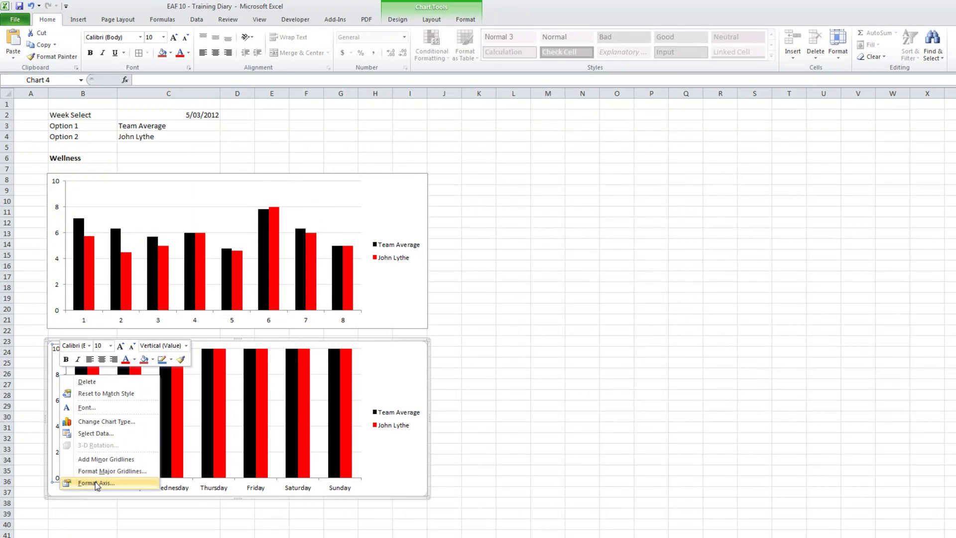
pyautogui.click(96, 483)
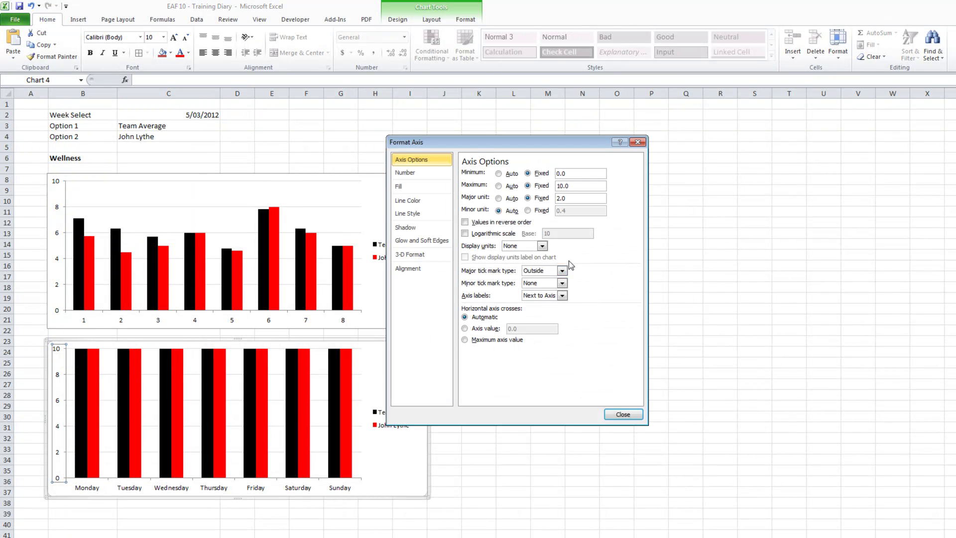
pyautogui.click(498, 173)
pyautogui.click(499, 186)
pyautogui.click(499, 198)
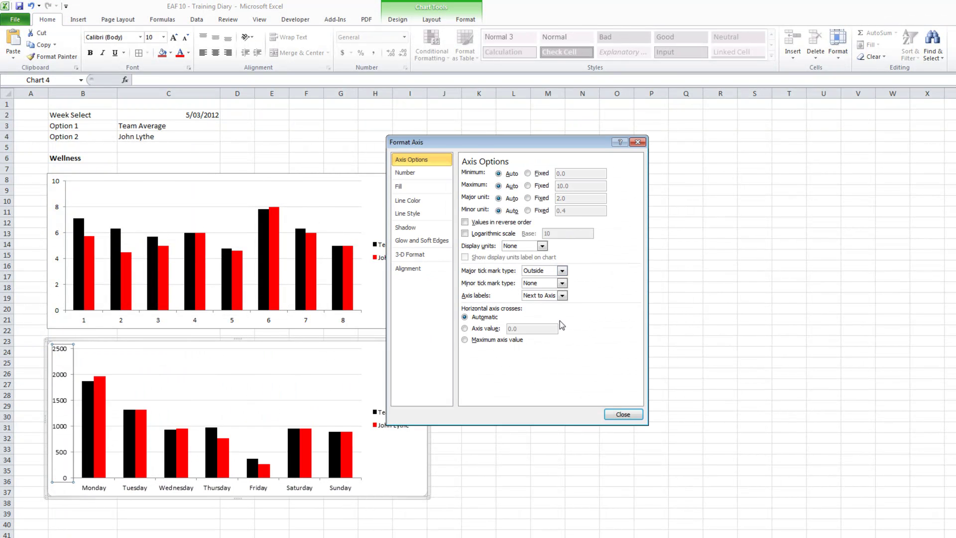
pyautogui.click(623, 414)
pyautogui.click(597, 437)
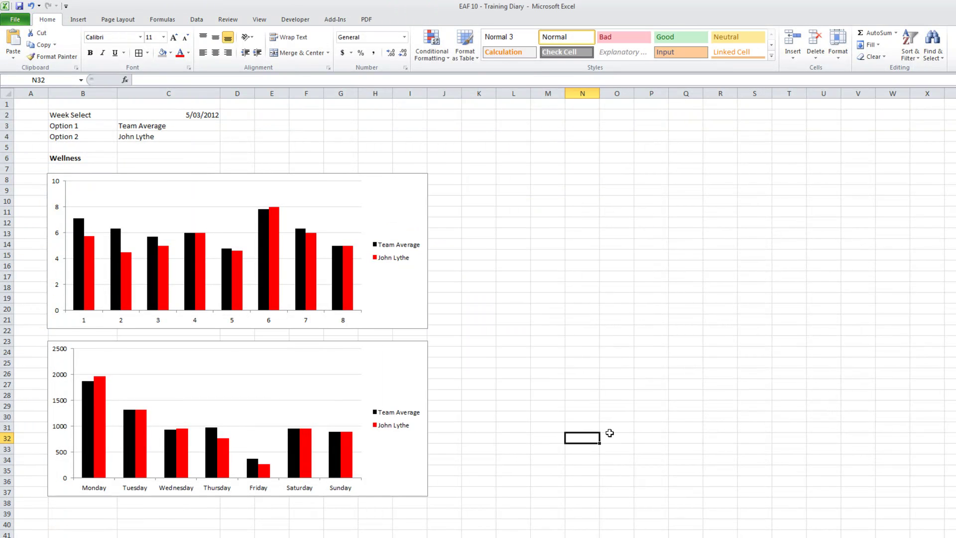
# - Set the wellness chart's horizontal axis labels to cells A3:A10 on the Team Master sheet
pyautogui.click(160, 324)
pyautogui.rightClick(160, 324)
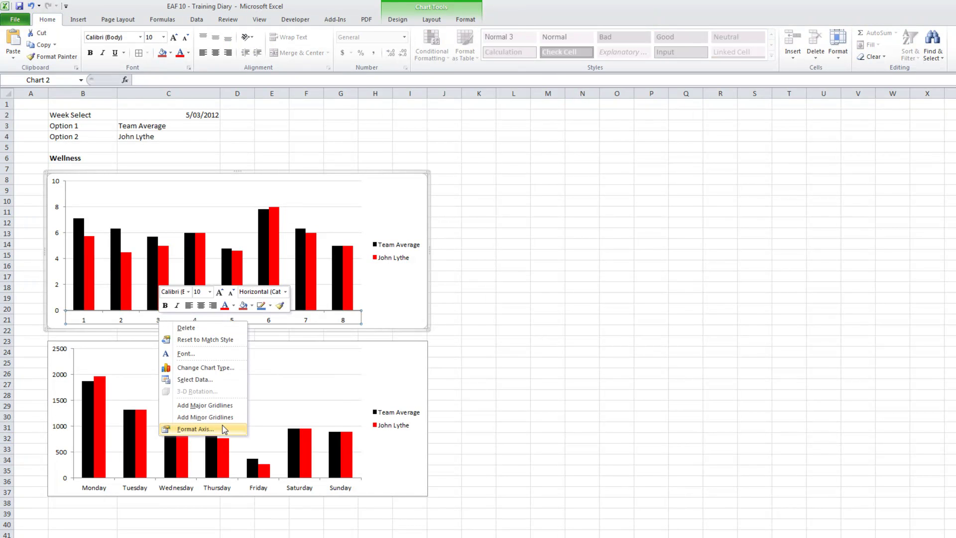
pyautogui.rightClick(338, 261)
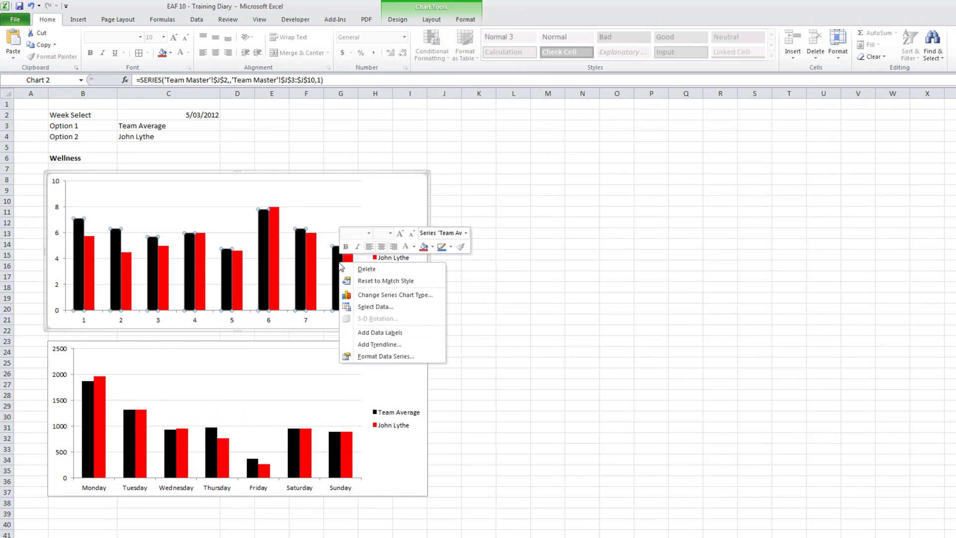
pyautogui.click(374, 306)
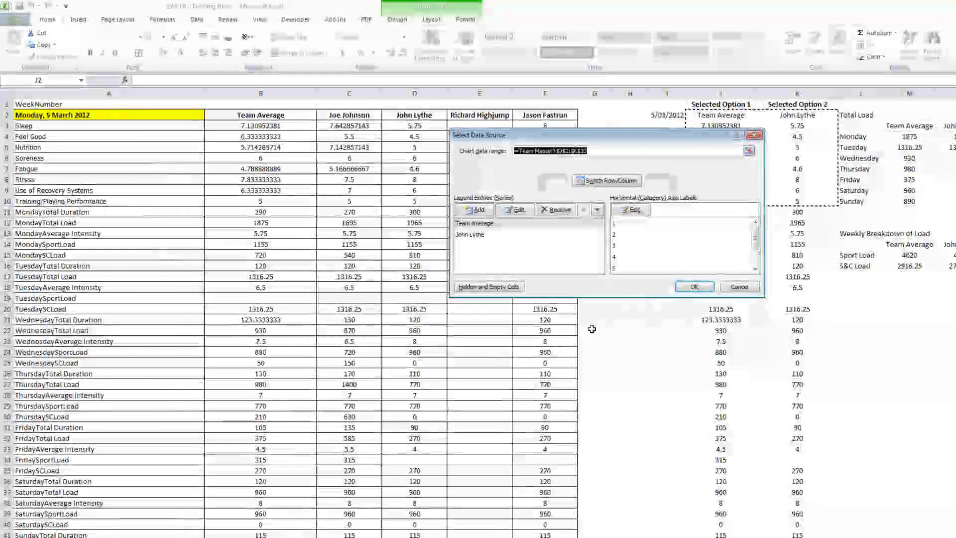
pyautogui.moveTo(613, 135); pyautogui.dragTo(458, 213)
pyautogui.click(476, 282)
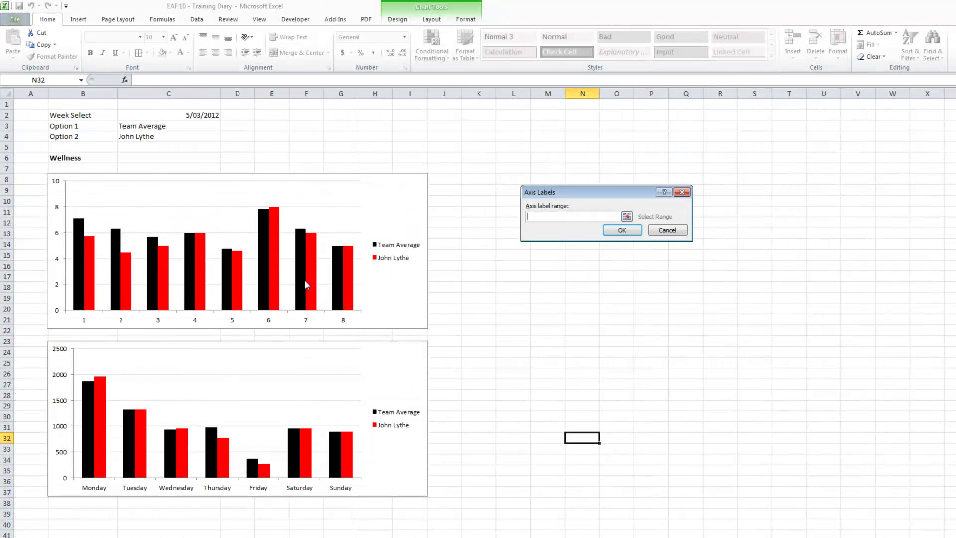
pyautogui.click(627, 216)
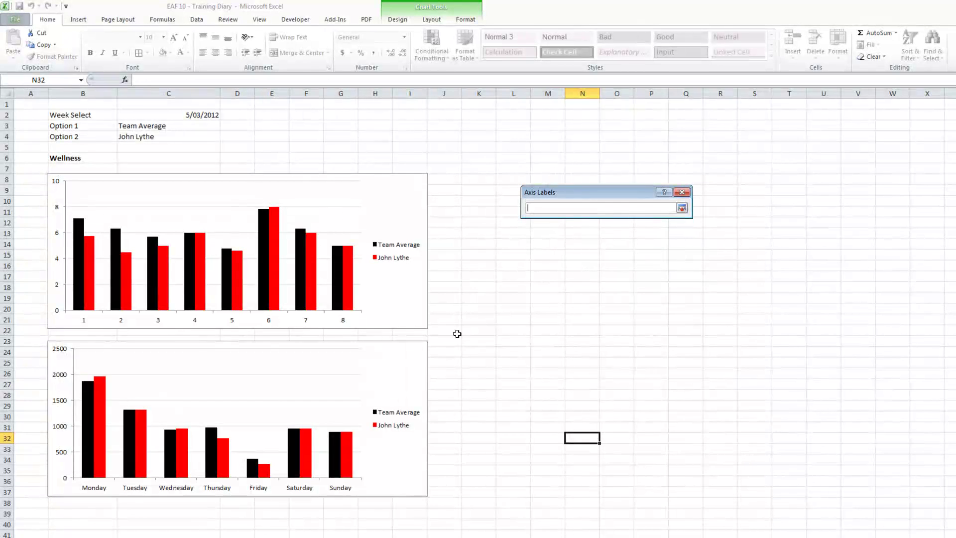
pyautogui.click(174, 536)
pyautogui.moveTo(93, 125); pyautogui.dragTo(94, 197)
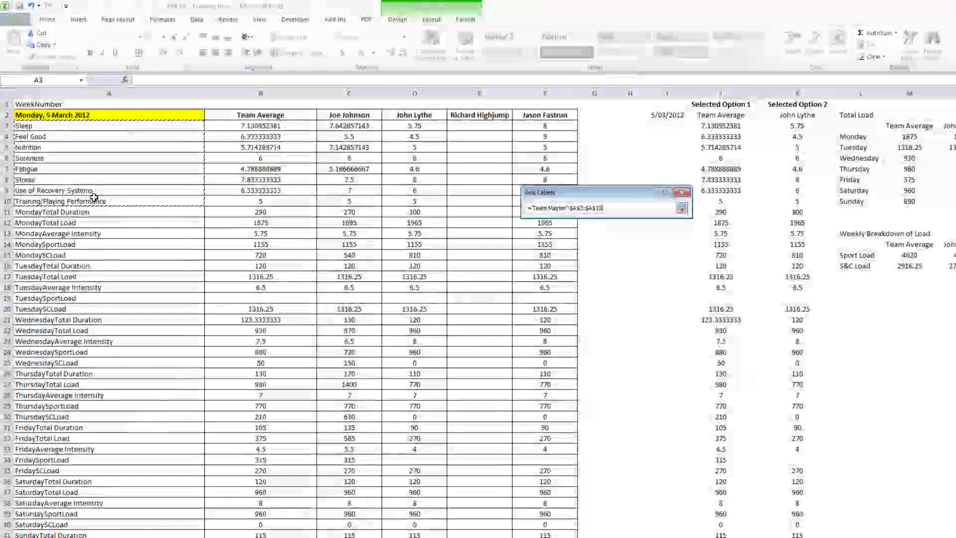
pyautogui.click(682, 208)
pyautogui.click(628, 234)
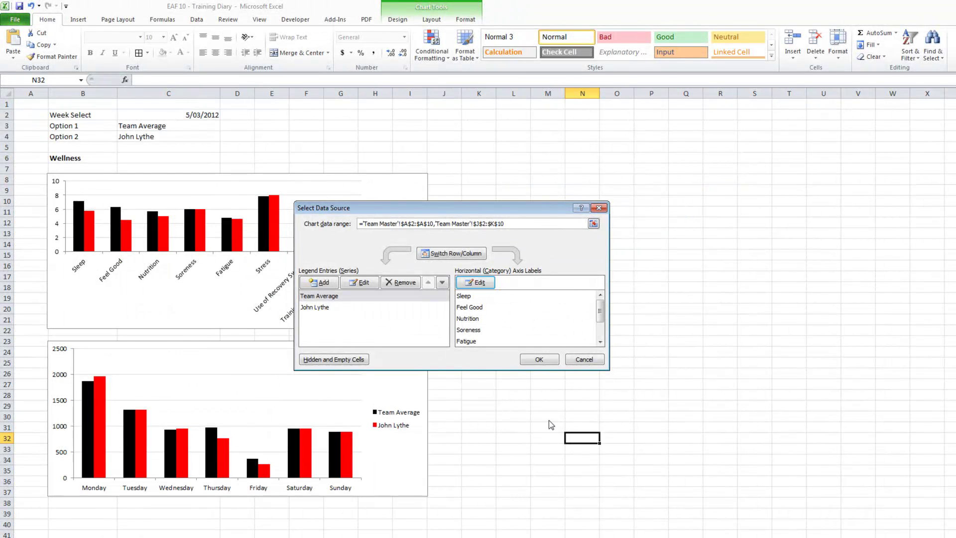
pyautogui.click(539, 359)
pyautogui.click(578, 357)
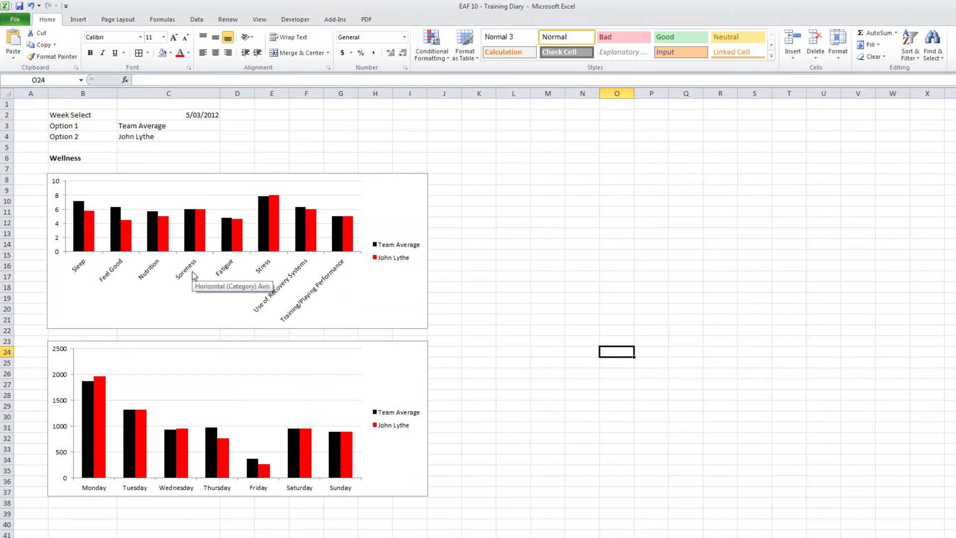
pyautogui.click(465, 267)
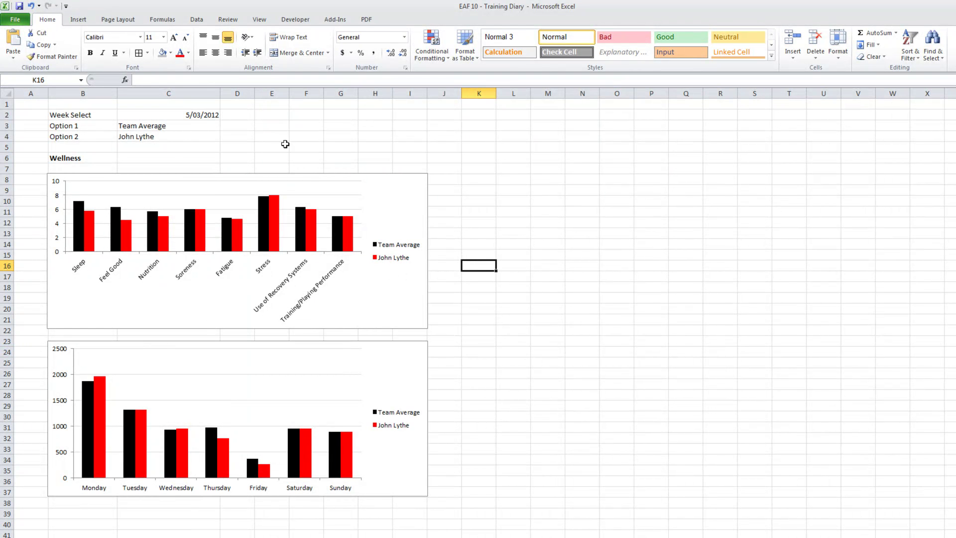
# - Shift the load chart down about two rows and enter the heading "Load" in cell B23
pyautogui.moveTo(106, 344); pyautogui.dragTo(105, 362)
pyautogui.click(104, 348)
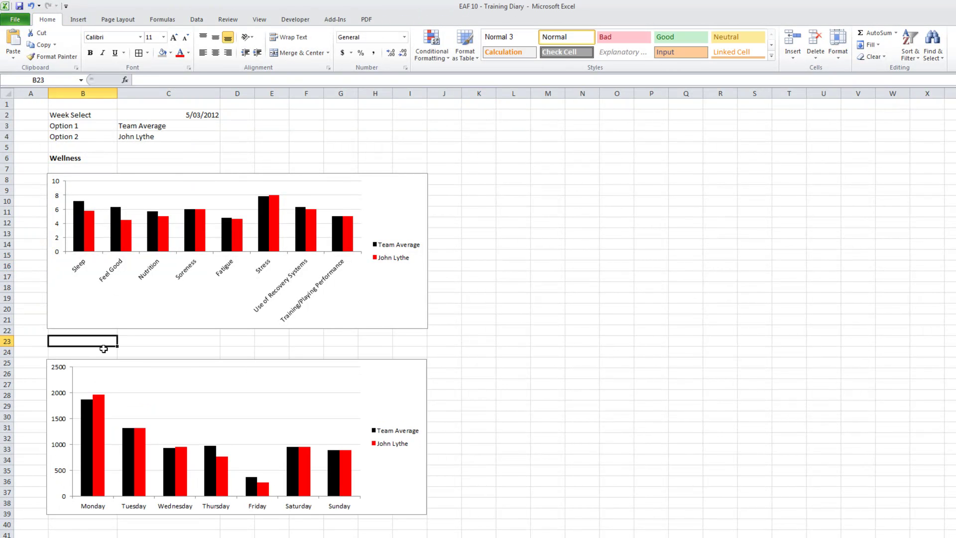
pyautogui.write('Load')
pyautogui.press('Return')
# - Enter the heading "Breakdown of Load" in cell B41, beneath the load chart
pyautogui.scroll(-4, 104, 349)
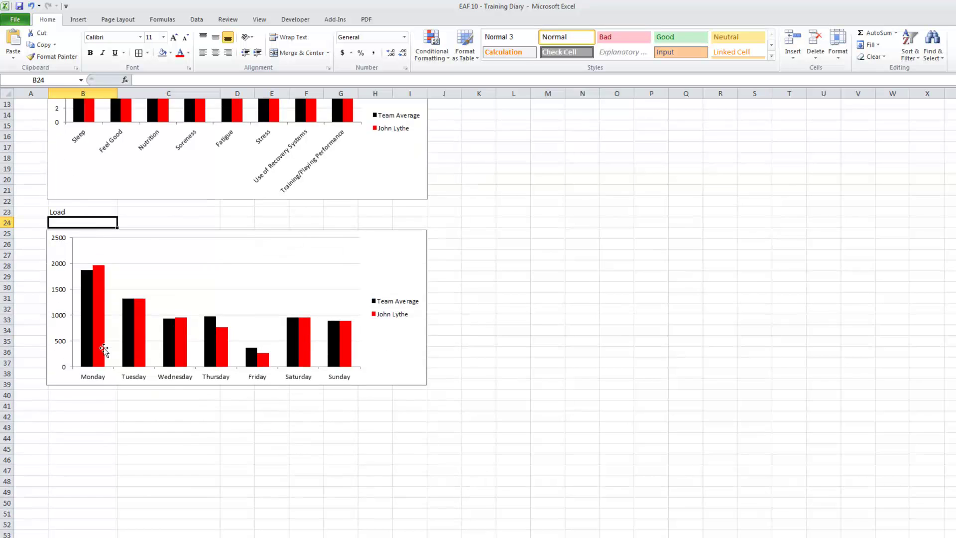
pyautogui.click(78, 404)
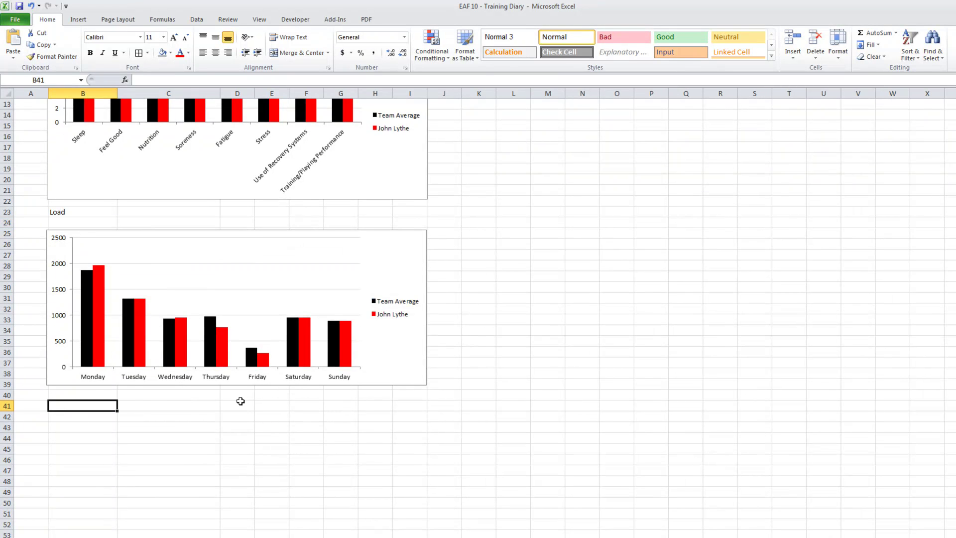
pyautogui.write('Breakdown of')
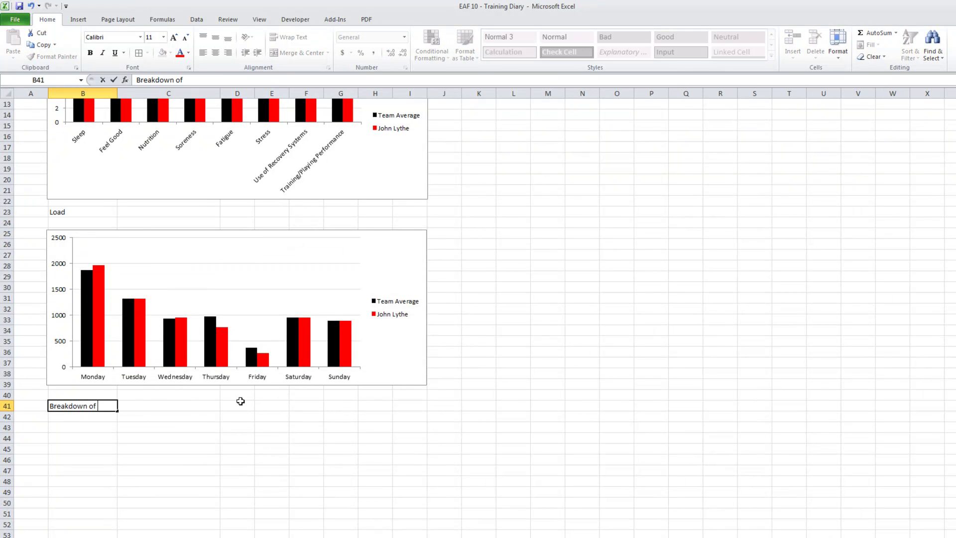
pyautogui.write(' Load')
pyautogui.press('Return')
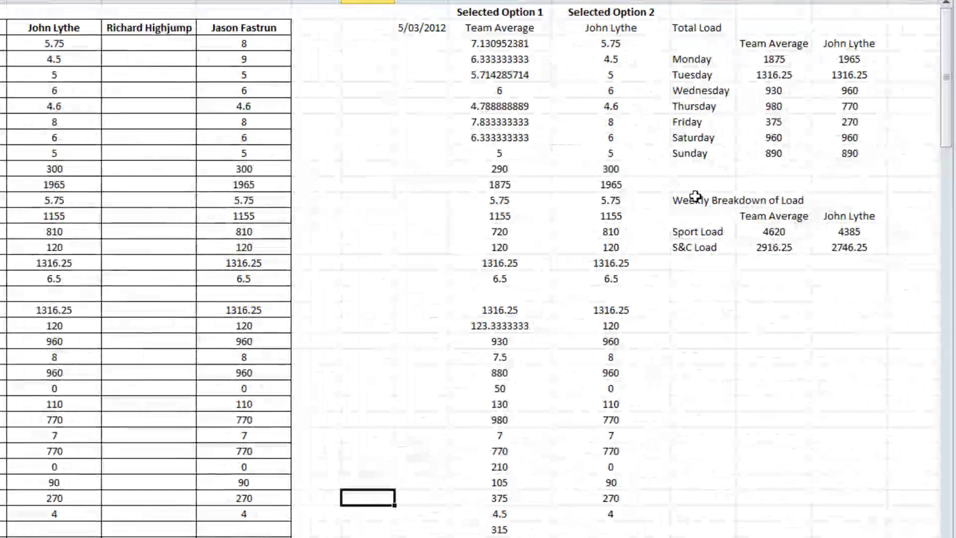
# - Create a pie chart of the Team Average Sport Load and S&C Load from the Weekly Breakdown of Load table on Team Master
pyautogui.moveTo(673, 200); pyautogui.dragTo(841, 249)
pyautogui.click(777, 296)
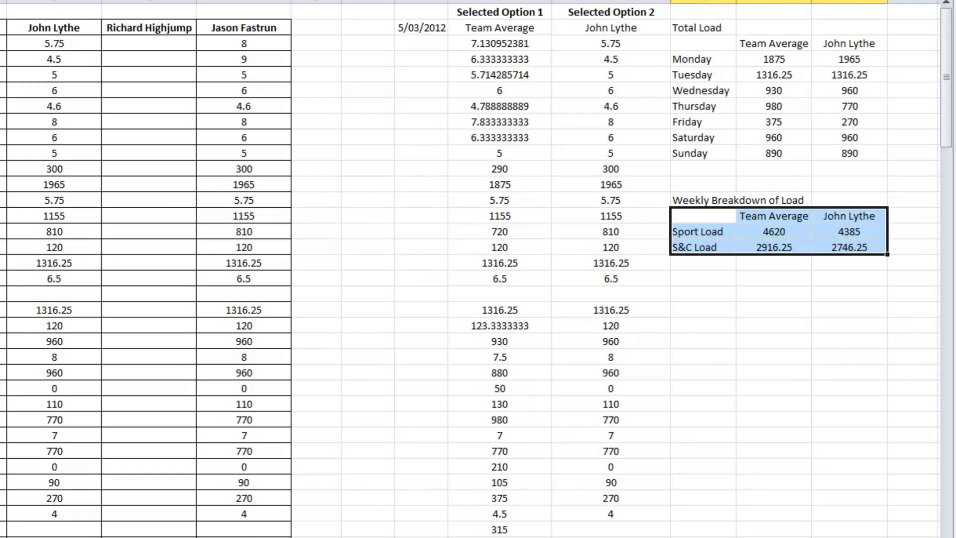
pyautogui.click(743, 353)
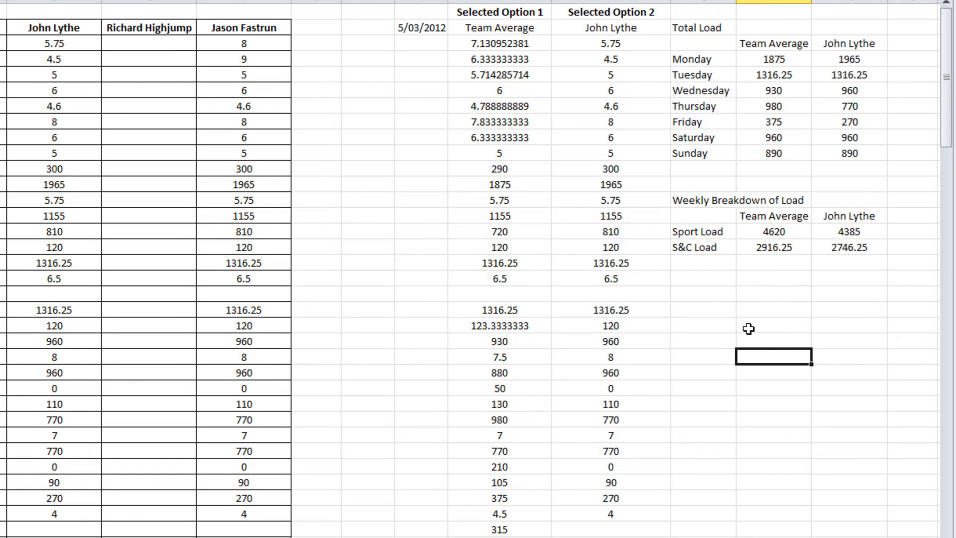
pyautogui.moveTo(726, 213); pyautogui.dragTo(760, 248)
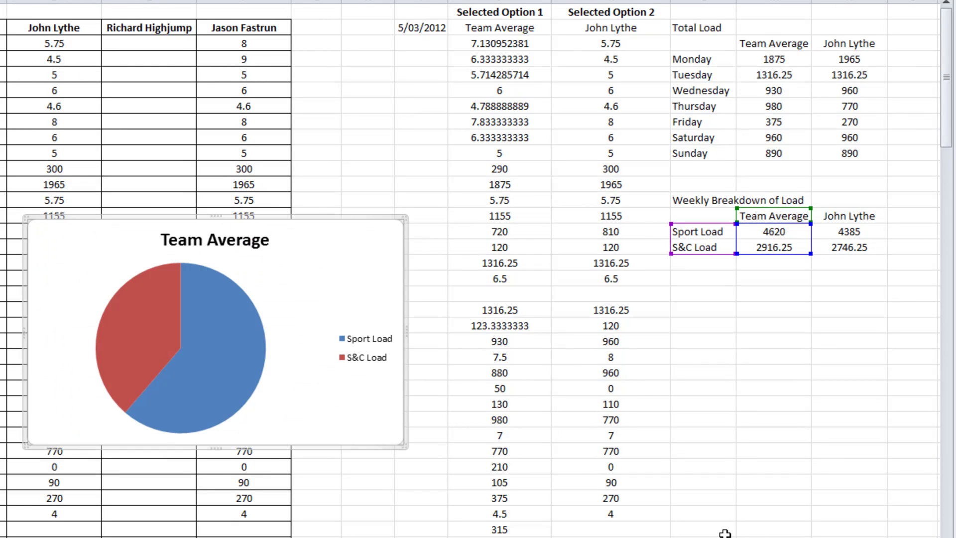
# - Move the Team Average pie chart to the Report sheet as an embedded object
pyautogui.rightClick(310, 263)
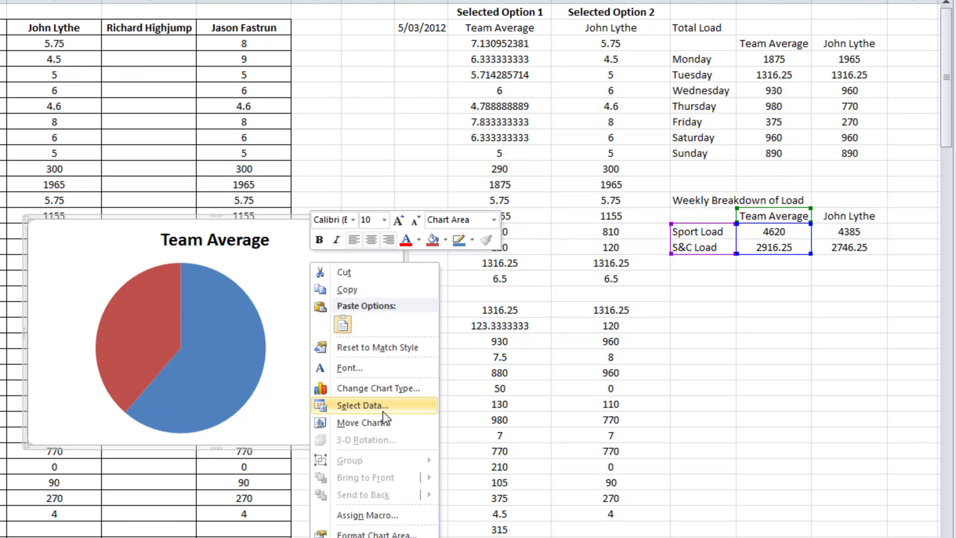
pyautogui.click(375, 424)
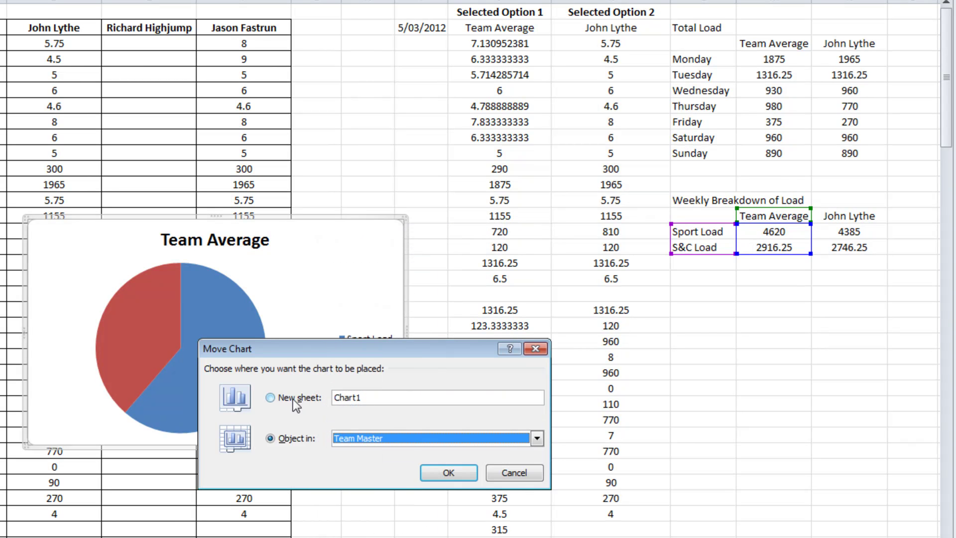
pyautogui.click(375, 444)
pyautogui.click(359, 482)
pyautogui.click(451, 474)
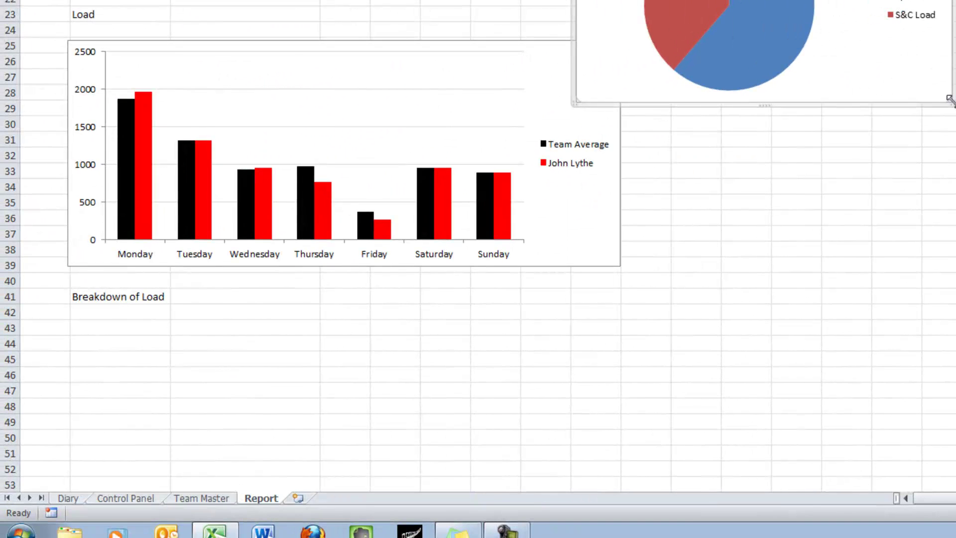
# - Shrink the Team Average pie chart to about half its width and place it under the Breakdown of Load heading
pyautogui.moveTo(950, 102); pyautogui.dragTo(770, 85)
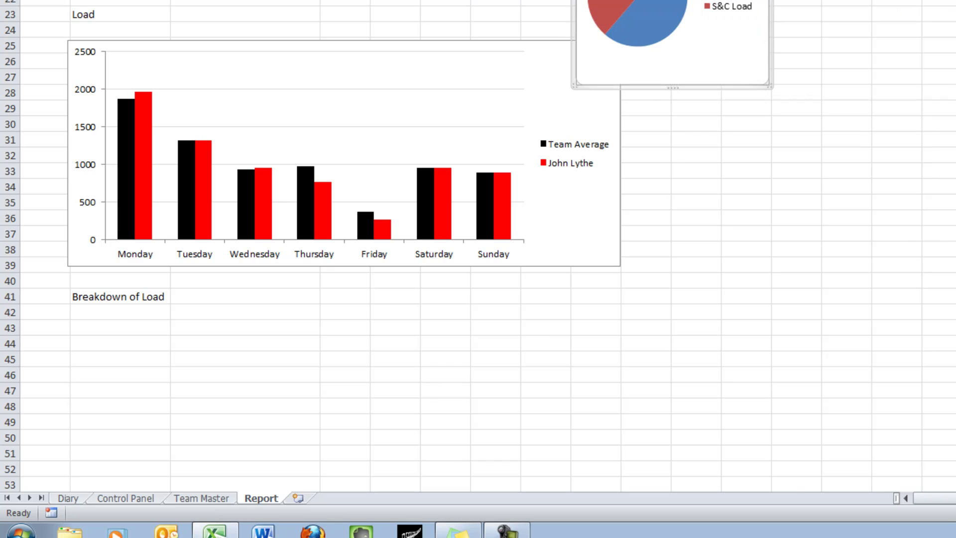
pyautogui.moveTo(672, 50); pyautogui.dragTo(166, 307)
pyautogui.click(401, 331)
# - Create a pie chart of the second option's weekly load breakdown on Team Master and move it to the Report sheet as an object
pyautogui.click(205, 498)
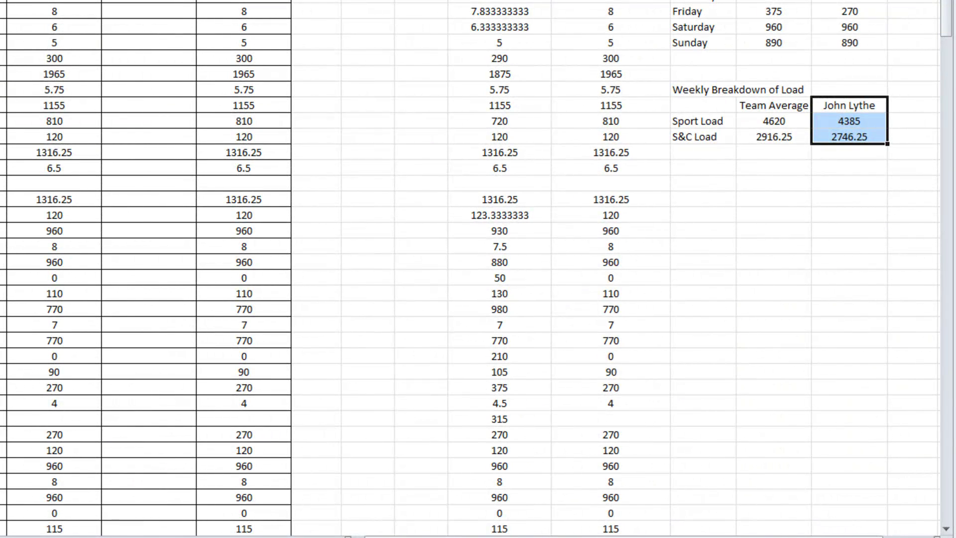
pyautogui.rightClick(94, 144)
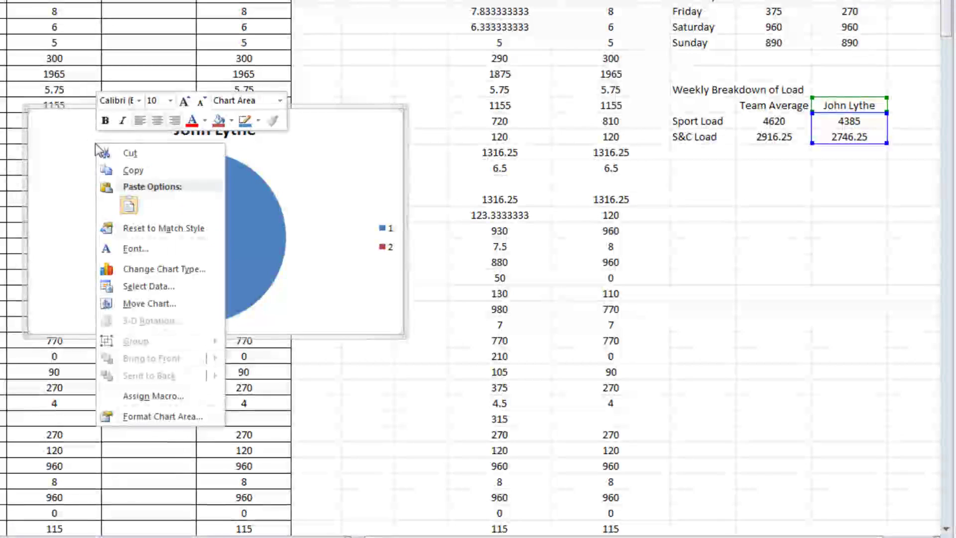
pyautogui.click(141, 304)
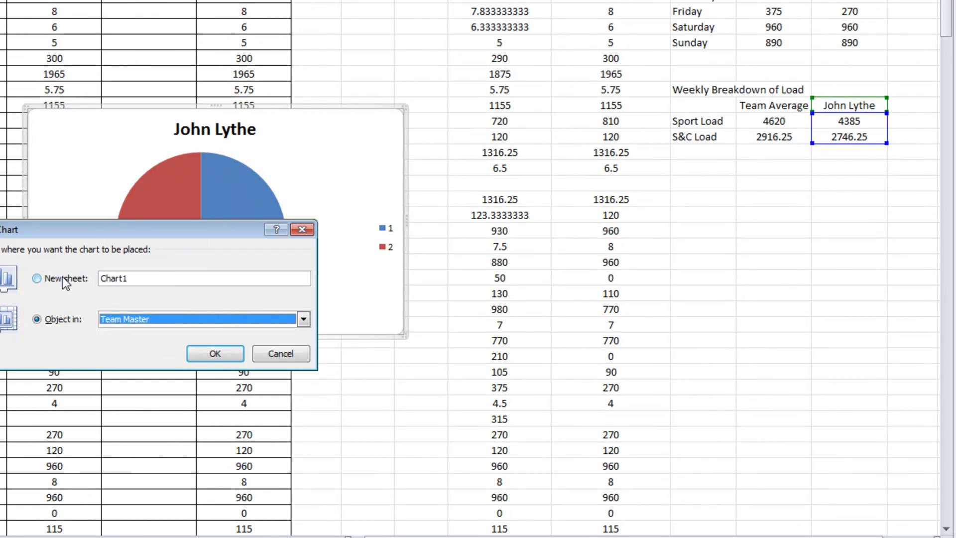
pyautogui.click(137, 324)
pyautogui.click(137, 363)
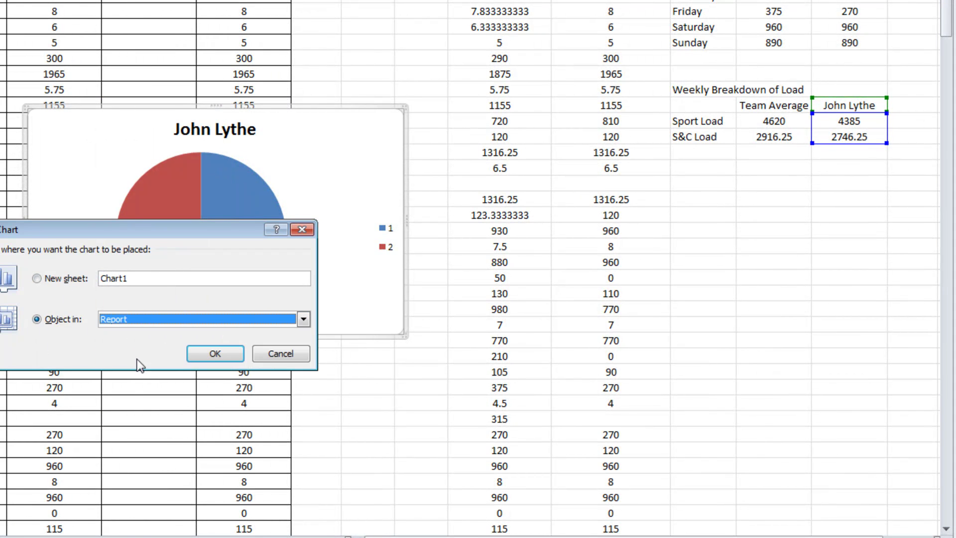
pyautogui.click(208, 352)
# - Place the second option's pie chart beside the Team Average pie, shrink it and align their upper edges
pyautogui.scroll(-3, 478, 269)
pyautogui.moveTo(85, 149); pyautogui.dragTo(353, 377)
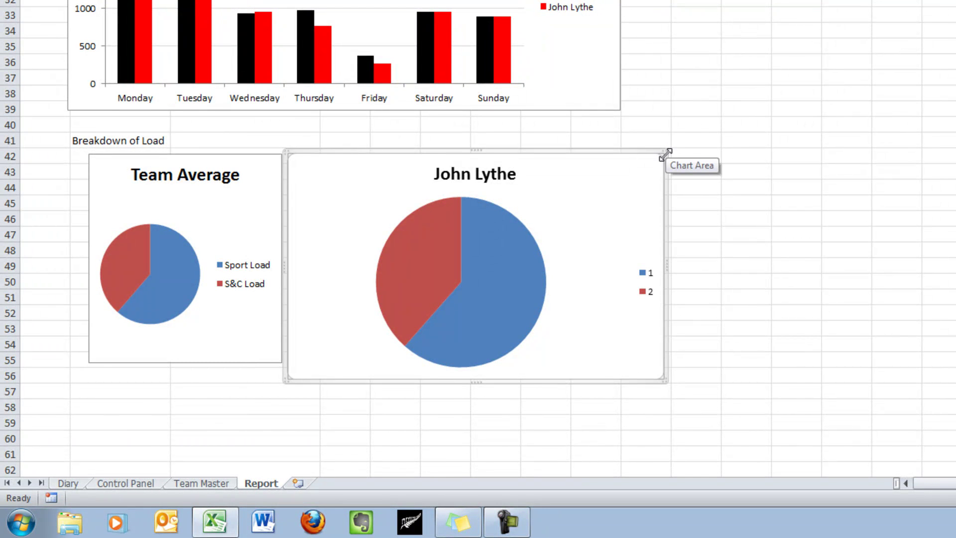
pyautogui.moveTo(667, 152); pyautogui.dragTo(515, 219)
pyautogui.moveTo(369, 222); pyautogui.dragTo(366, 158)
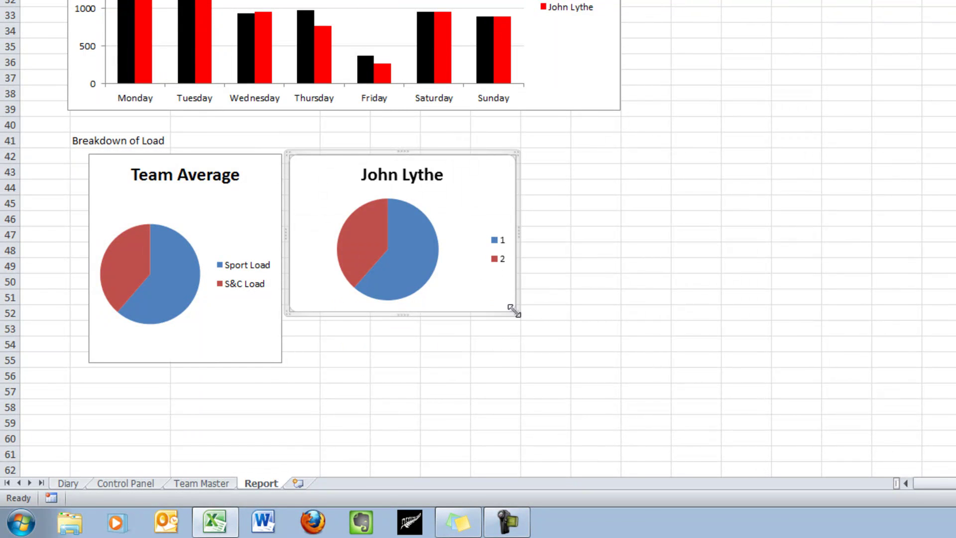
# - Delete the legend from the second option's pie chart and resize the chart to fit beside the Team Average pie
pyautogui.click(499, 250)
pyautogui.press('Delete')
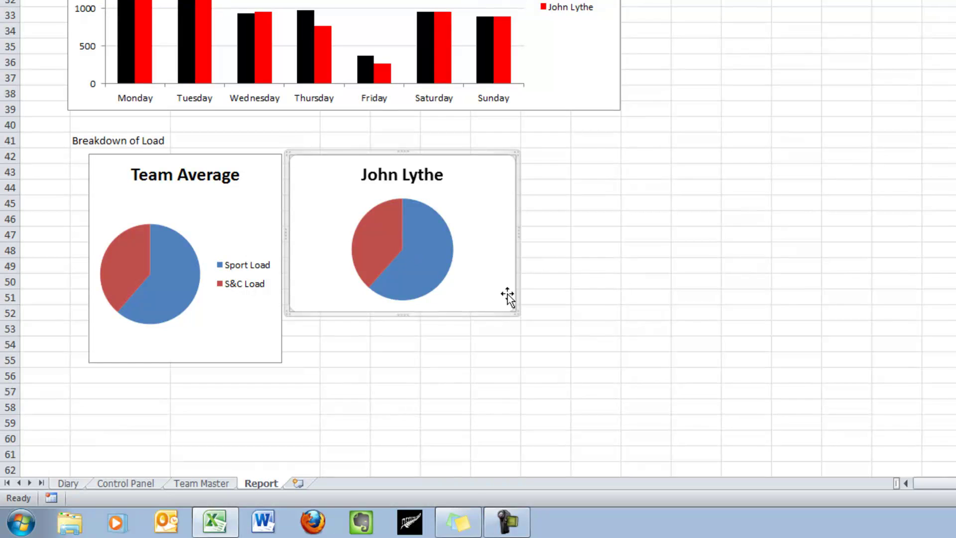
pyautogui.moveTo(517, 315); pyautogui.dragTo(523, 366)
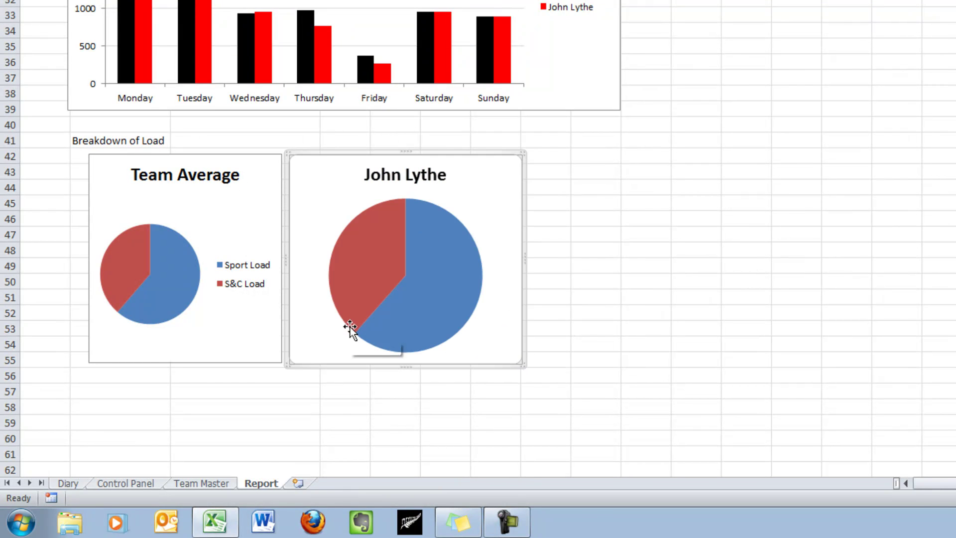
pyautogui.moveTo(357, 343)
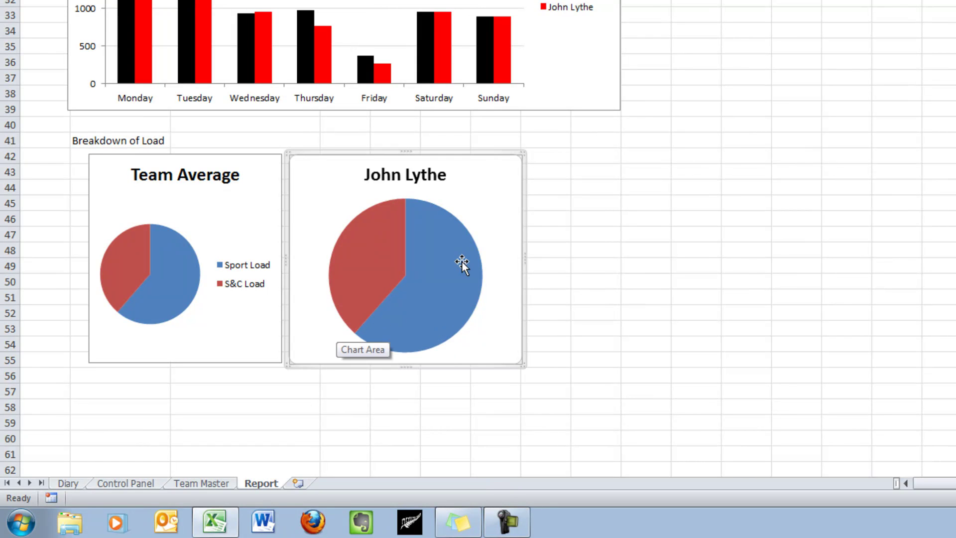
pyautogui.moveTo(520, 365); pyautogui.dragTo(495, 337)
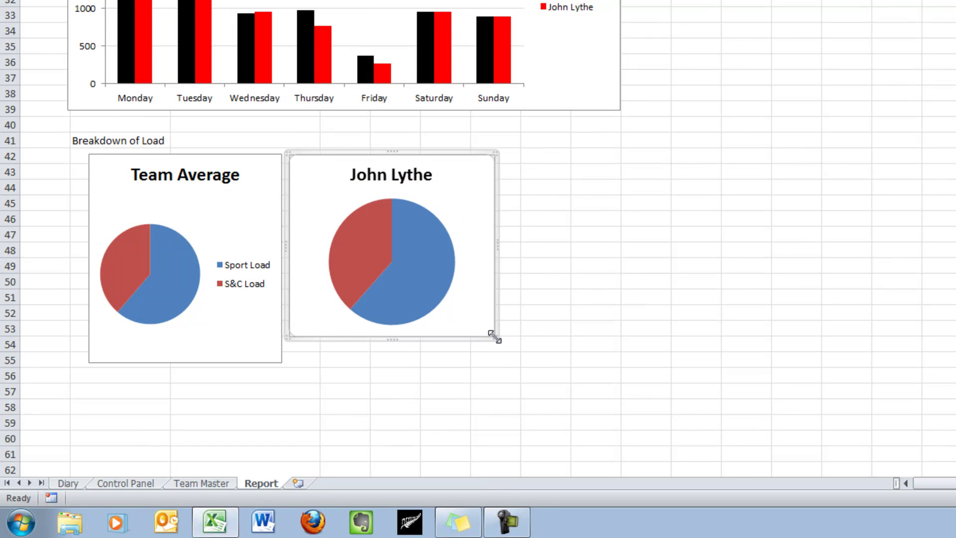
pyautogui.click(579, 233)
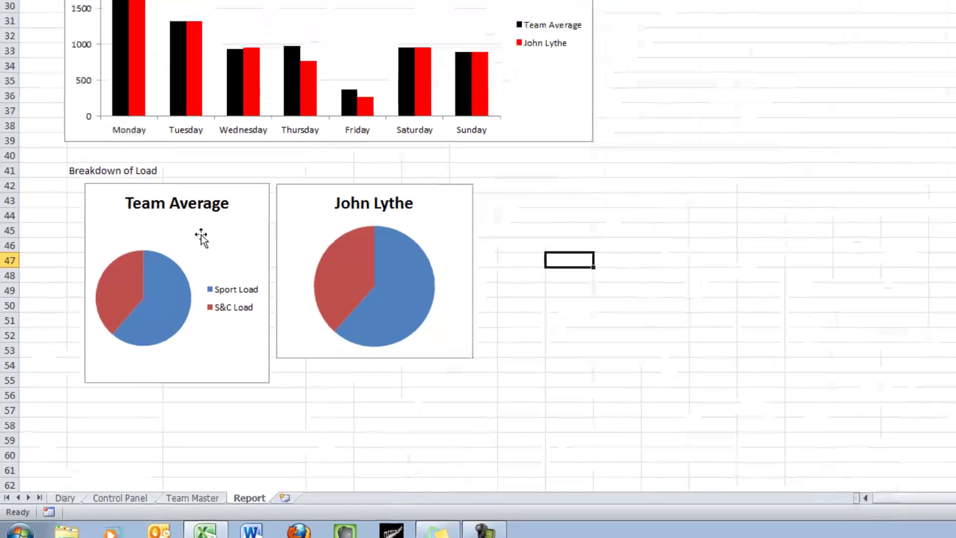
# - Remove the outline around the Team Average pie chart by setting its border color to No line
pyautogui.click(210, 208)
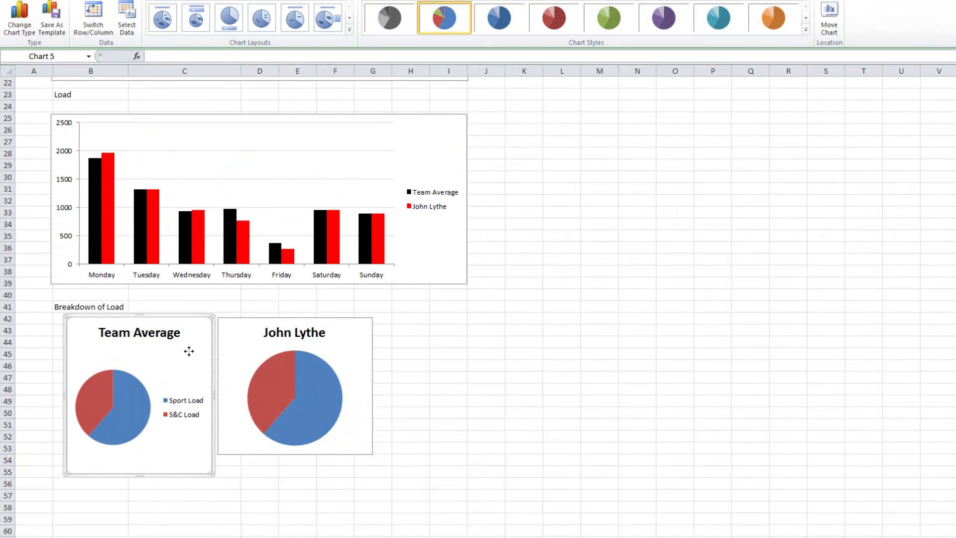
pyautogui.rightClick(189, 351)
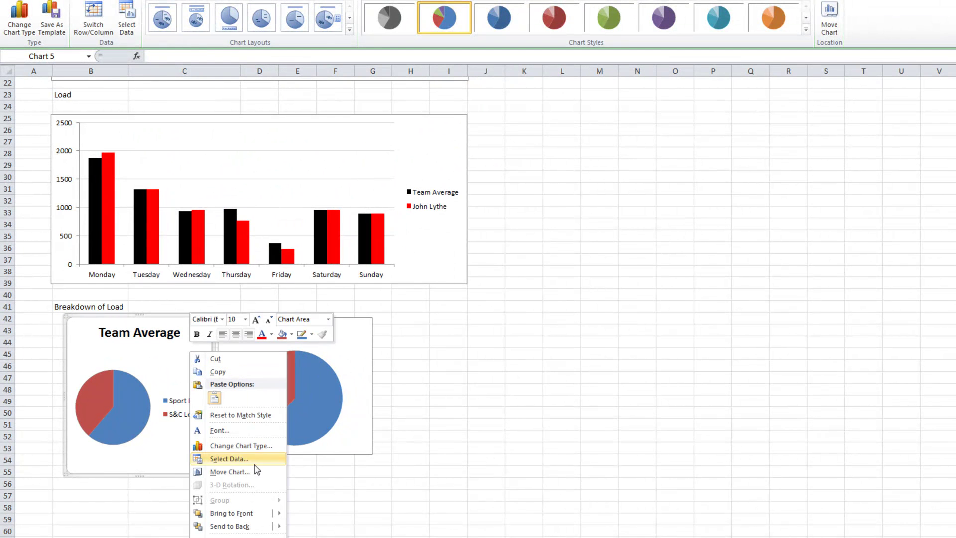
pyautogui.click(219, 537)
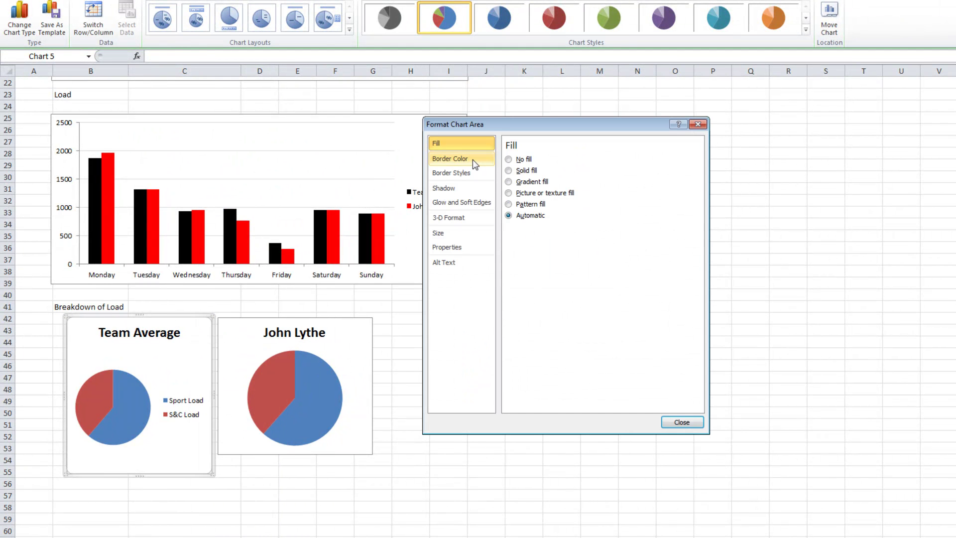
pyautogui.click(451, 159)
pyautogui.click(527, 160)
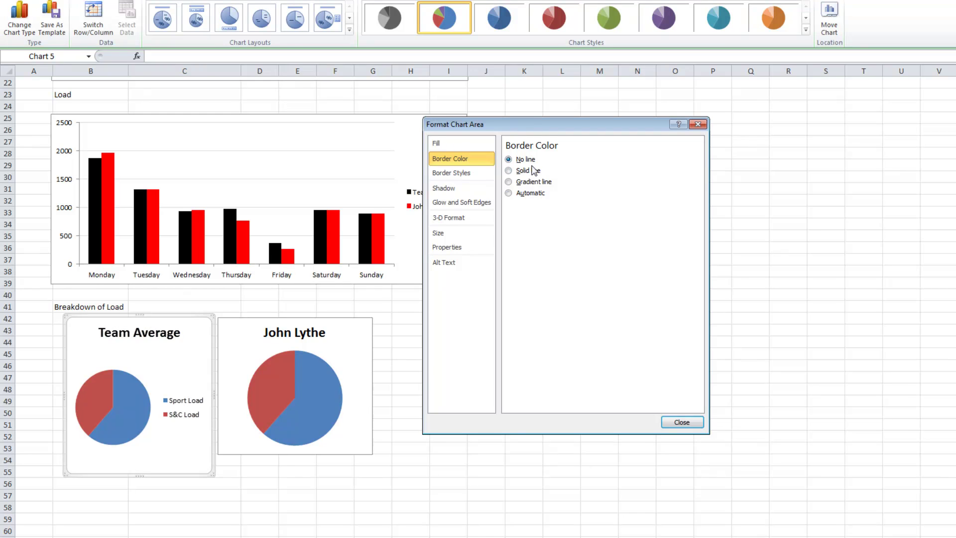
pyautogui.click(681, 422)
pyautogui.click(704, 425)
# - Set the border color of the second option's pie chart to No line
pyautogui.click(351, 340)
pyautogui.rightClick(352, 340)
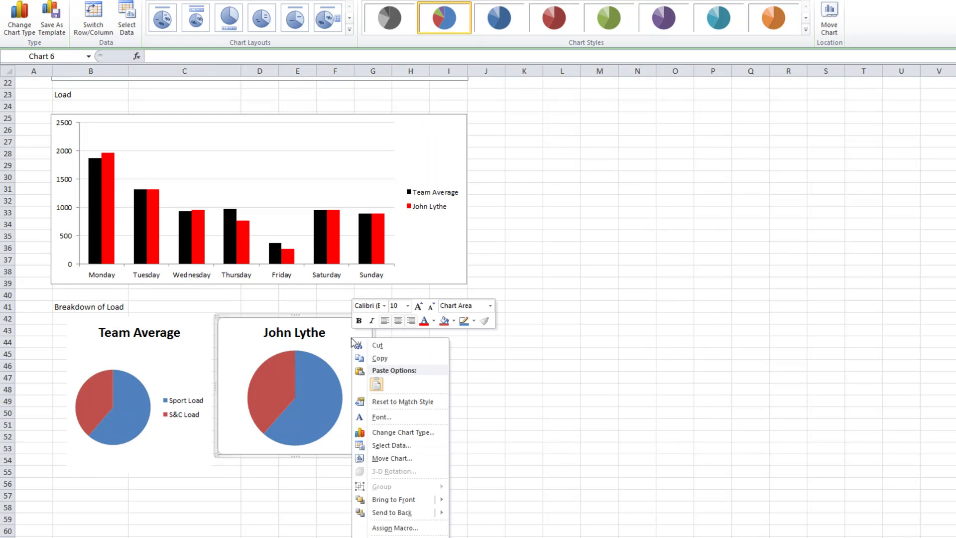
pyautogui.click(394, 537)
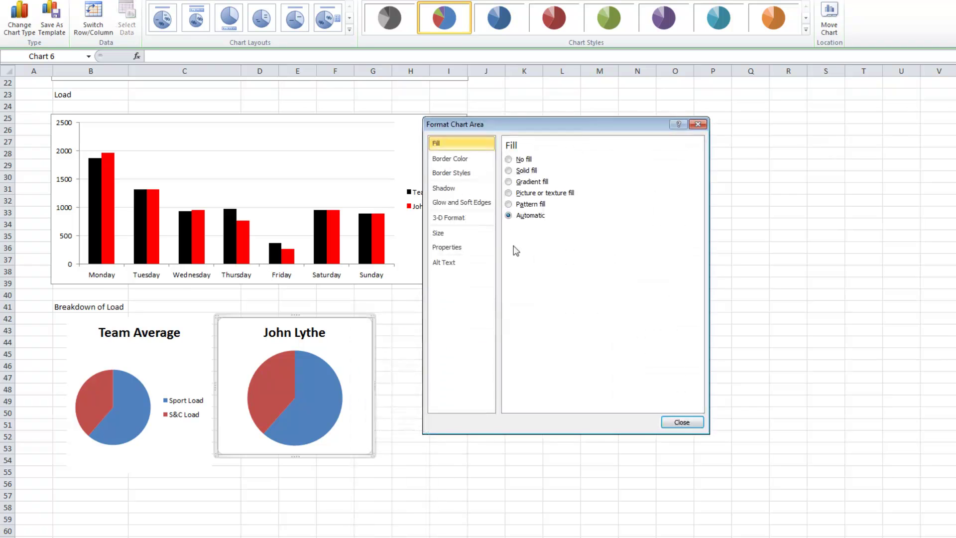
pyautogui.click(450, 159)
pyautogui.click(509, 159)
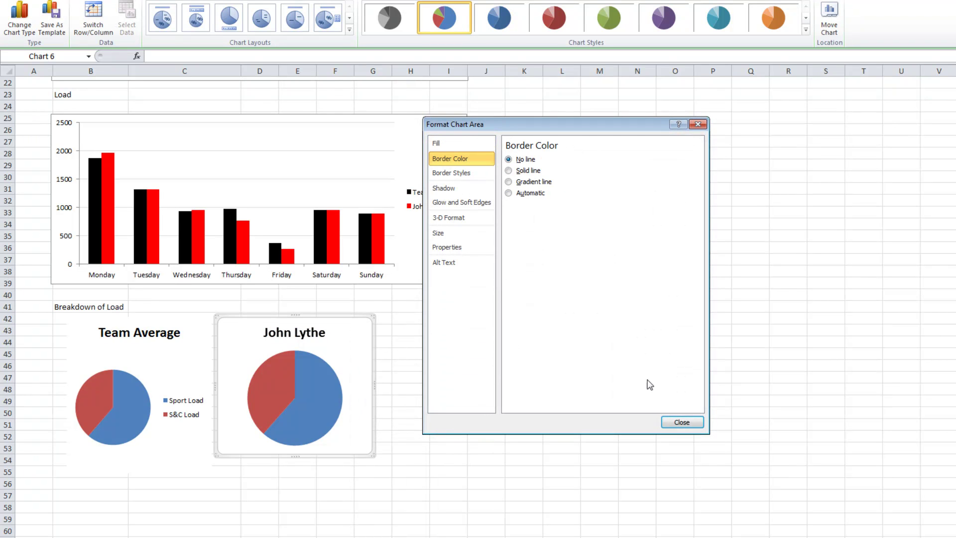
pyautogui.click(665, 427)
pyautogui.click(523, 412)
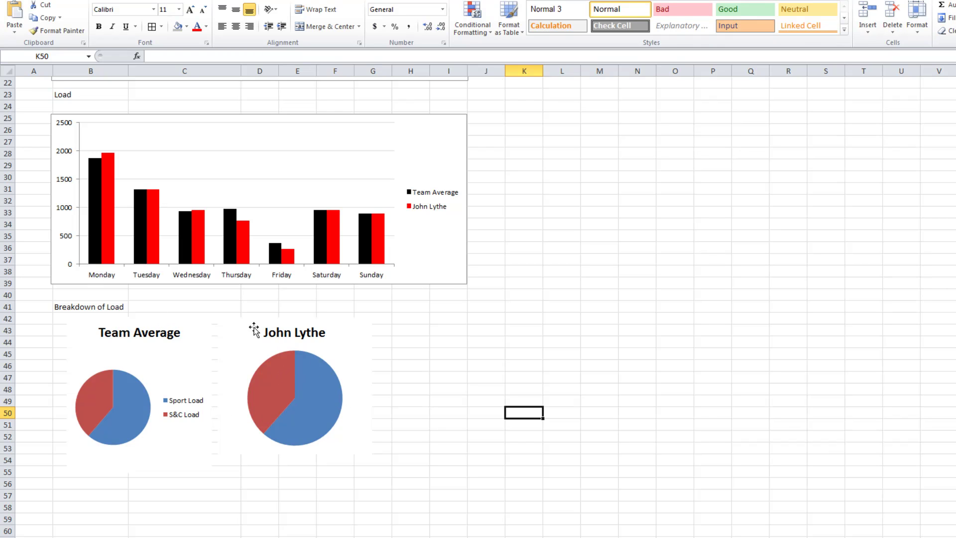
# - Move the second option's pie chart slightly closer to the Team Average pie and deselect it
pyautogui.moveTo(254, 330); pyautogui.dragTo(242, 324)
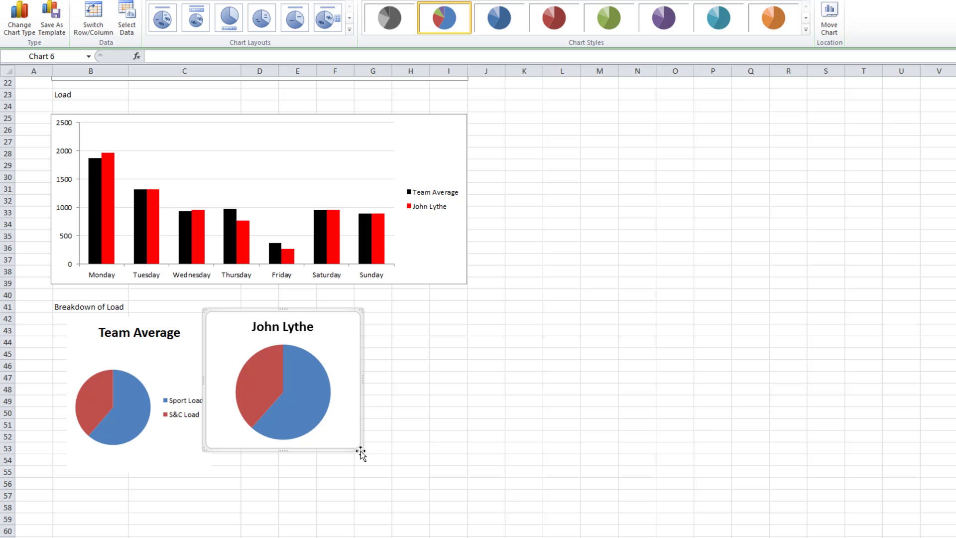
pyautogui.click(198, 415)
pyautogui.press('Escape')
pyautogui.press('Escape')
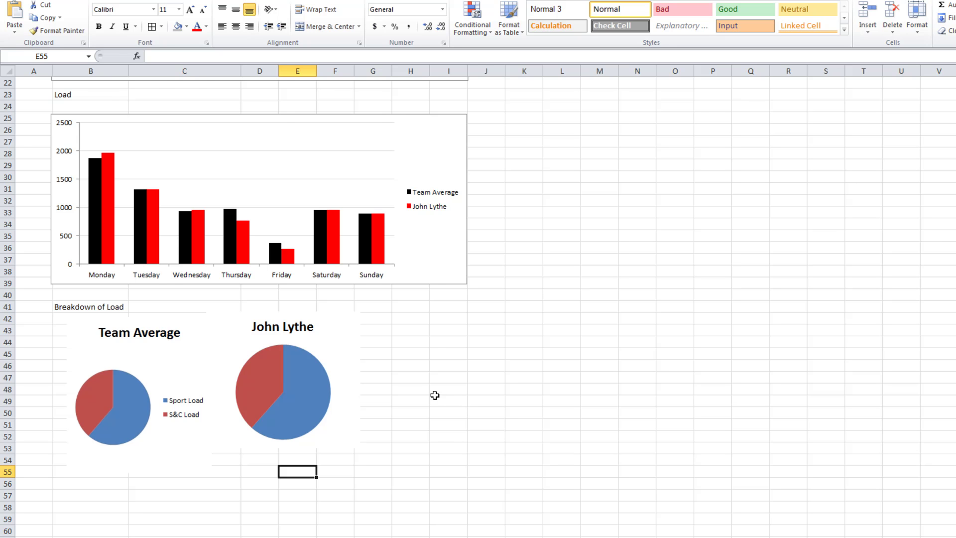
# - Test the report by switching Option 2 in cell C4 to another athlete and back to the original one
pyautogui.scroll(3, 451, 394)
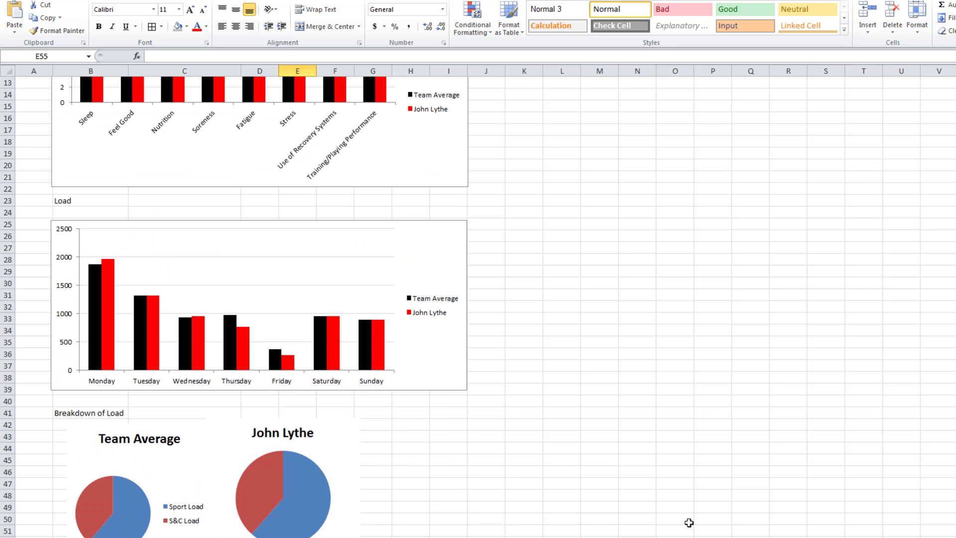
pyautogui.scroll(-2, 451, 394)
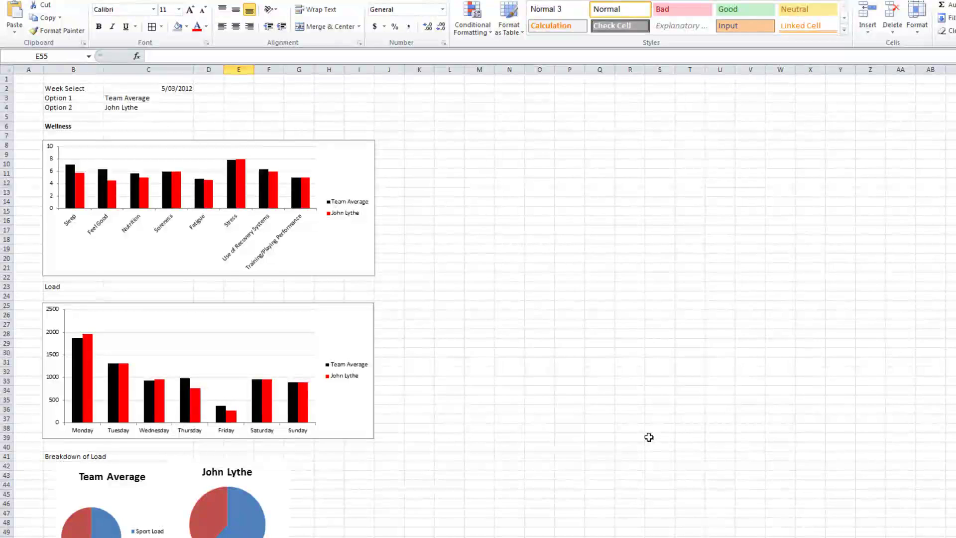
pyautogui.click(142, 108)
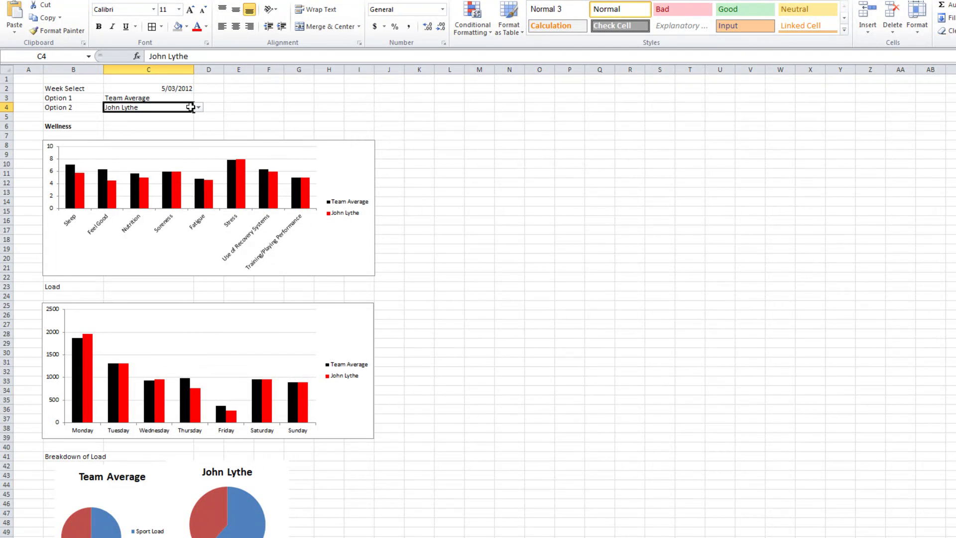
pyautogui.click(198, 107)
pyautogui.click(177, 121)
pyautogui.click(177, 122)
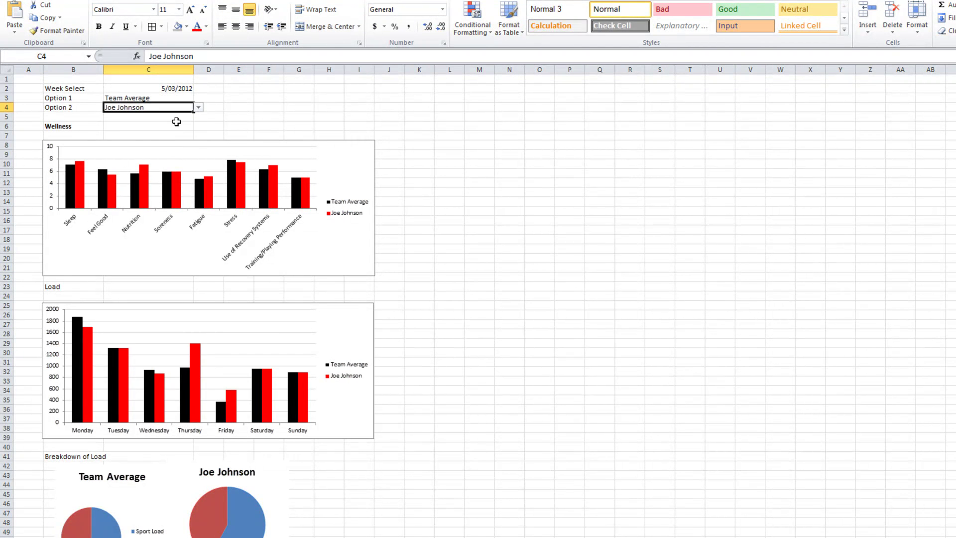
pyautogui.click(198, 107)
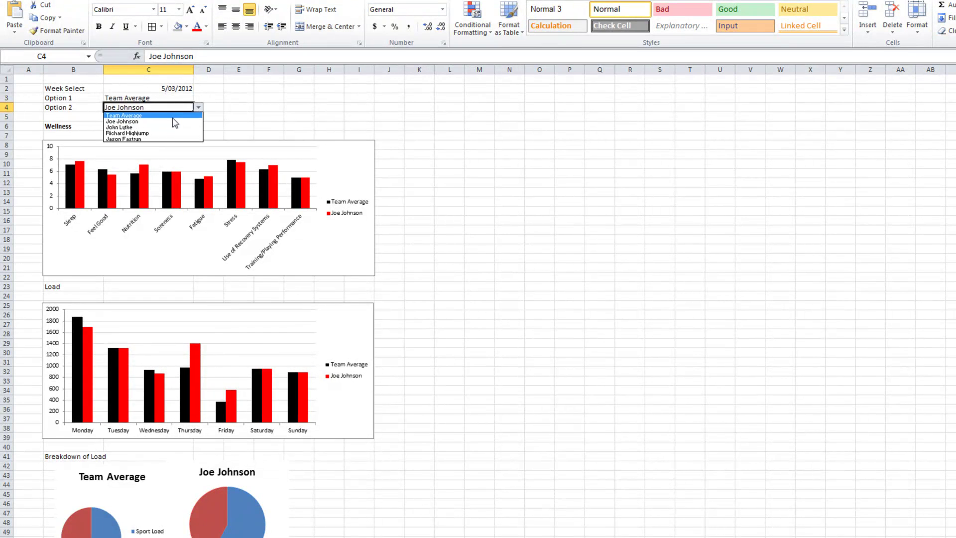
pyautogui.click(170, 128)
# - Recolor the Team Average pie with the S&C Load slice light blue and the Sport Load slice red
pyautogui.scroll(-6, 474, 412)
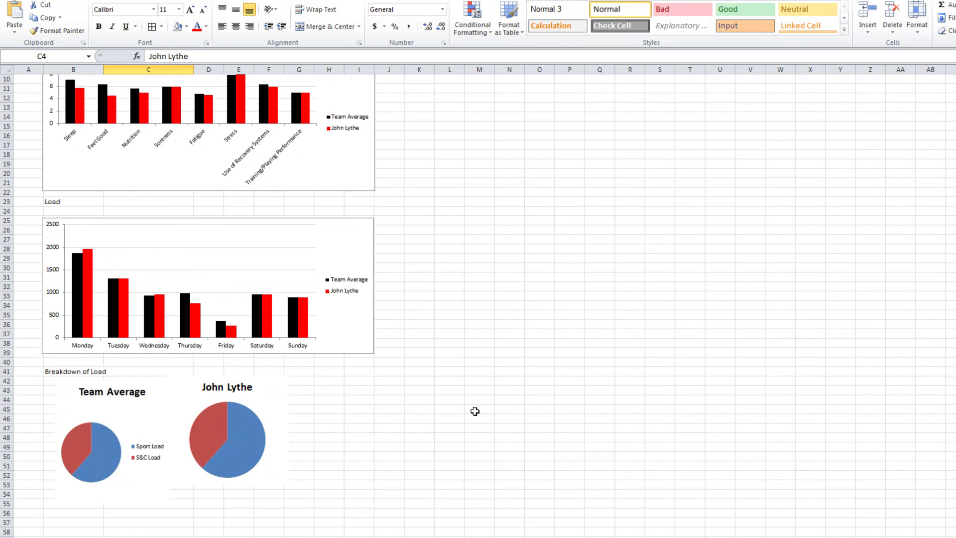
pyautogui.click(78, 353)
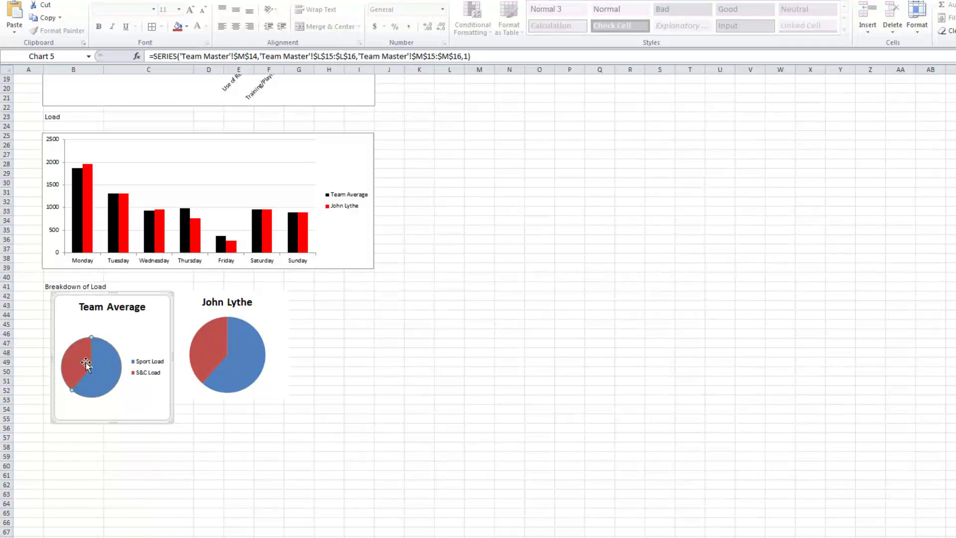
pyautogui.click(187, 27)
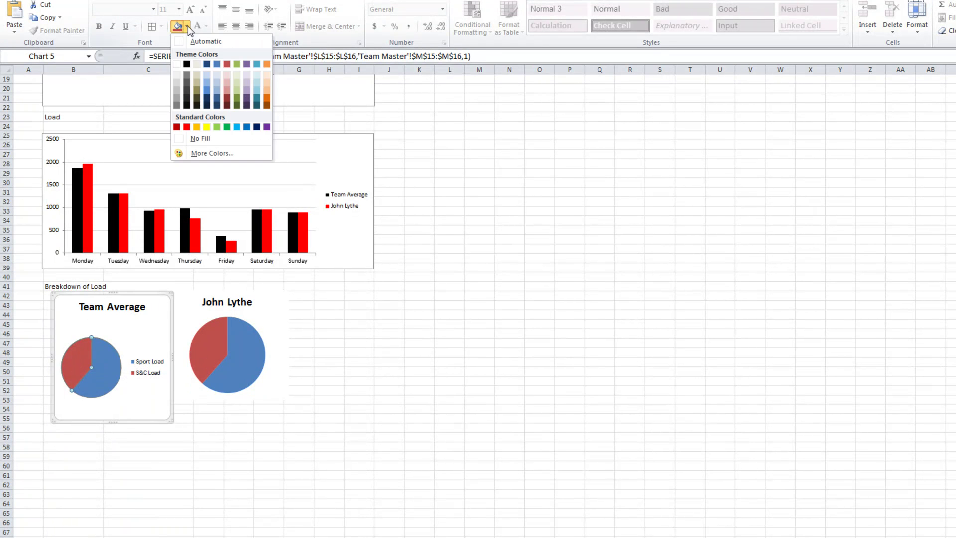
pyautogui.click(236, 126)
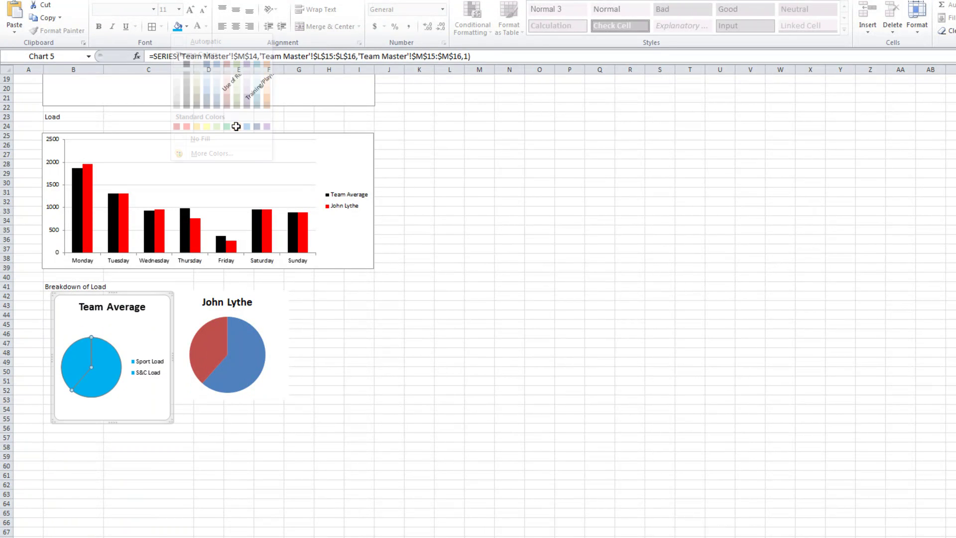
pyautogui.click(187, 26)
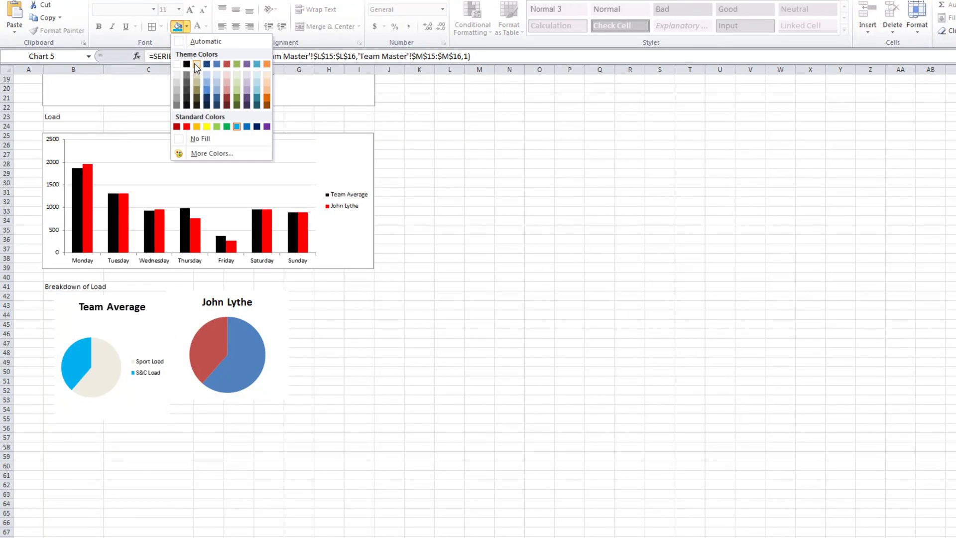
pyautogui.click(186, 127)
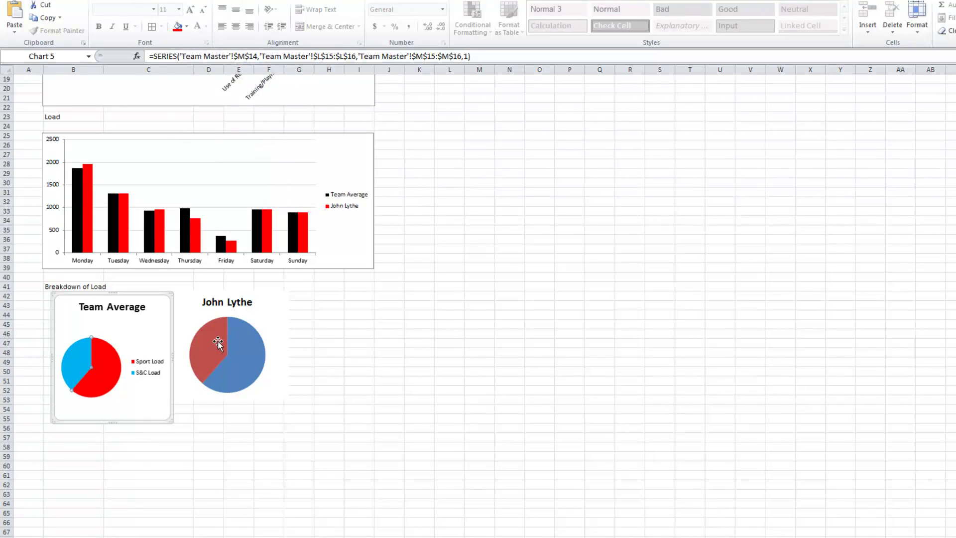
pyautogui.click(217, 344)
pyautogui.click(410, 369)
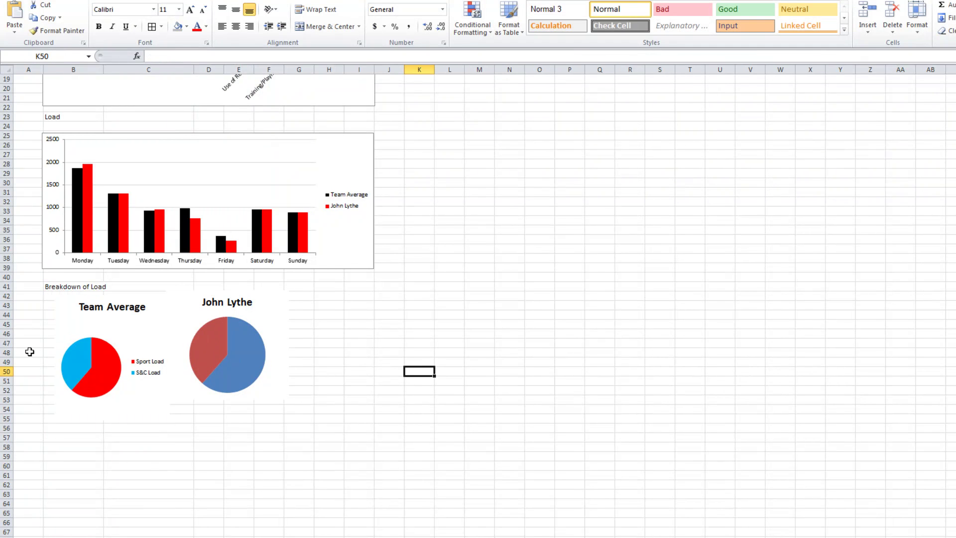
# - Copy the Team Average pie chart's formatting onto the second option's pie chart using Paste Special
pyautogui.click(132, 341)
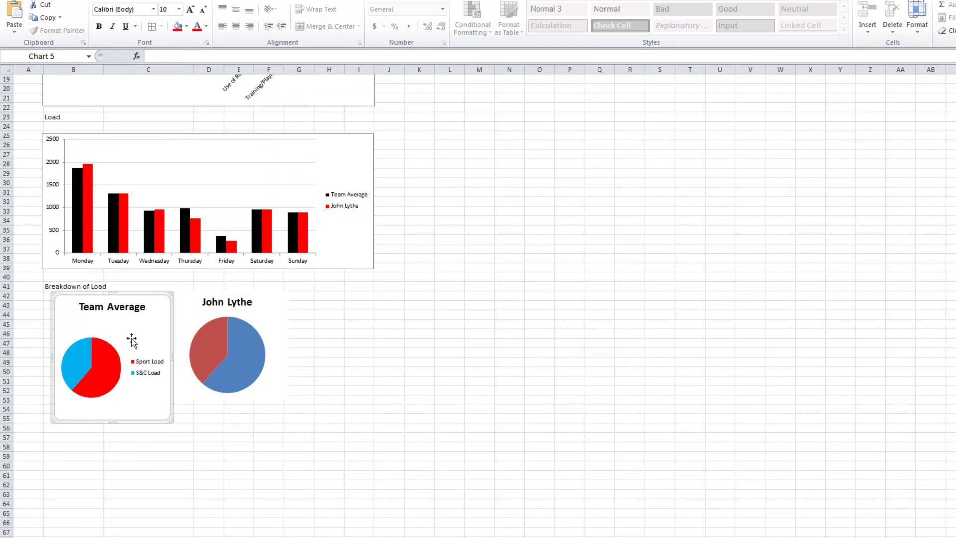
pyautogui.click(219, 324)
pyautogui.click(14, 28)
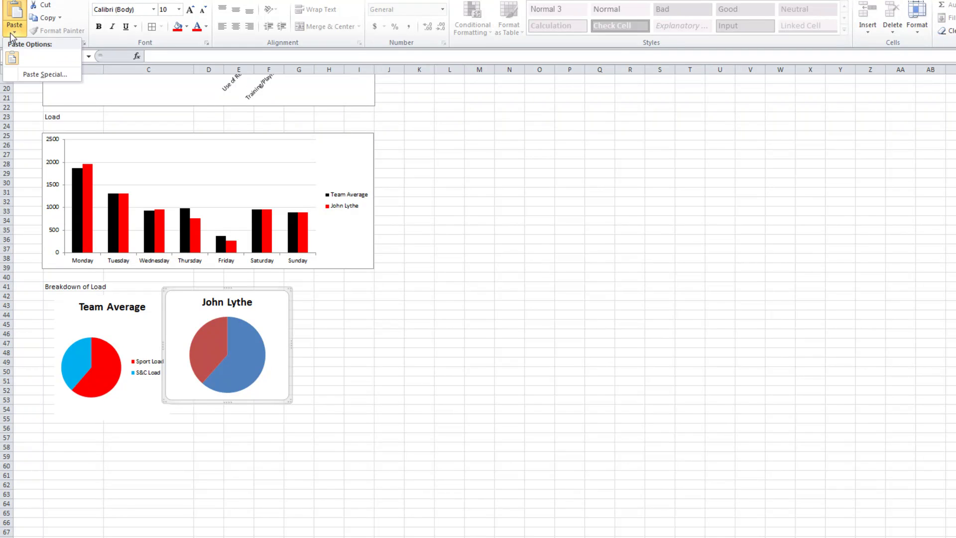
pyautogui.click(44, 75)
pyautogui.click(476, 277)
pyautogui.click(469, 308)
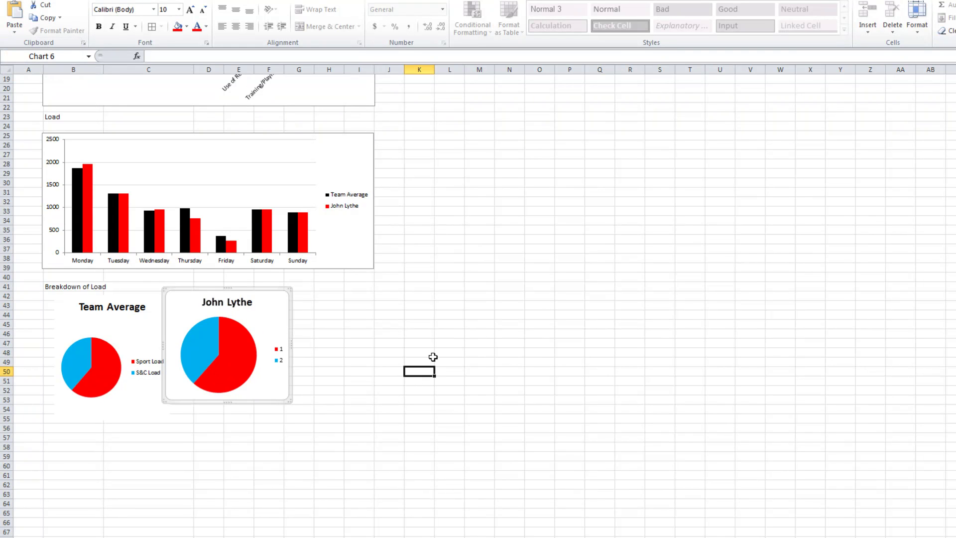
# - Delete the legend from the second option's pie chart and deselect the chart
pyautogui.click(368, 344)
pyautogui.click(279, 362)
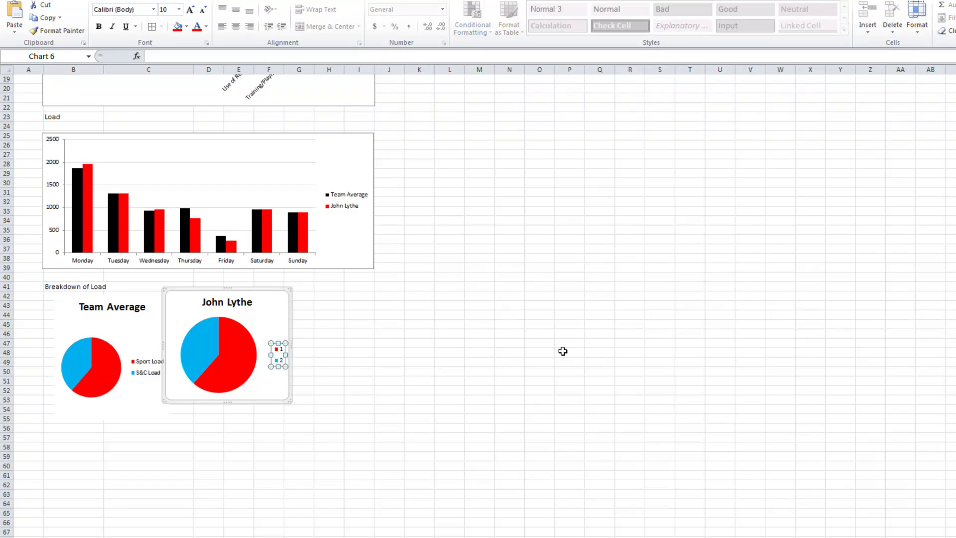
pyautogui.press('Delete')
pyautogui.click(300, 334)
pyautogui.click(366, 362)
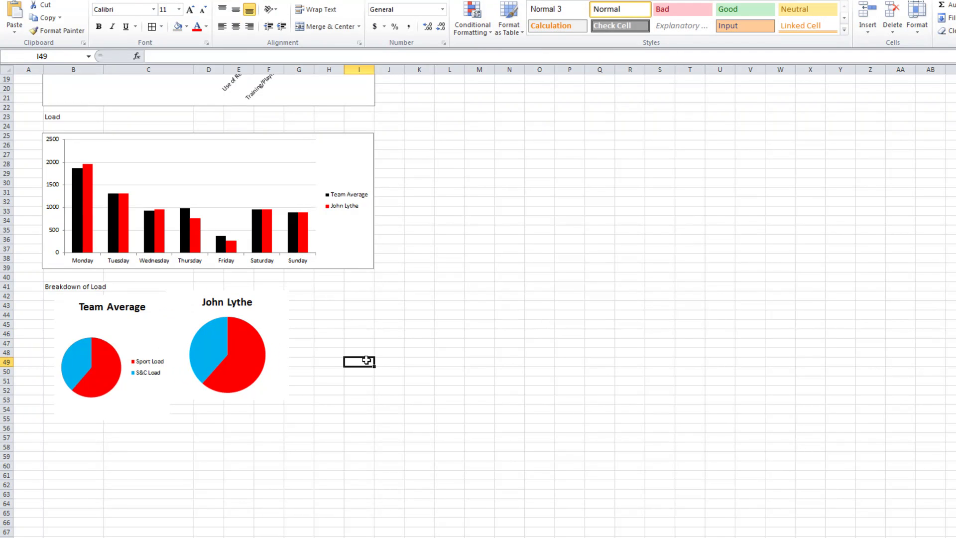
# - Insert a 2-D stacked column chart from the Weekly Breakdown of Load table for both options on Team Master
pyautogui.scroll(4, 415, 345)
pyautogui.scroll(2, 415, 345)
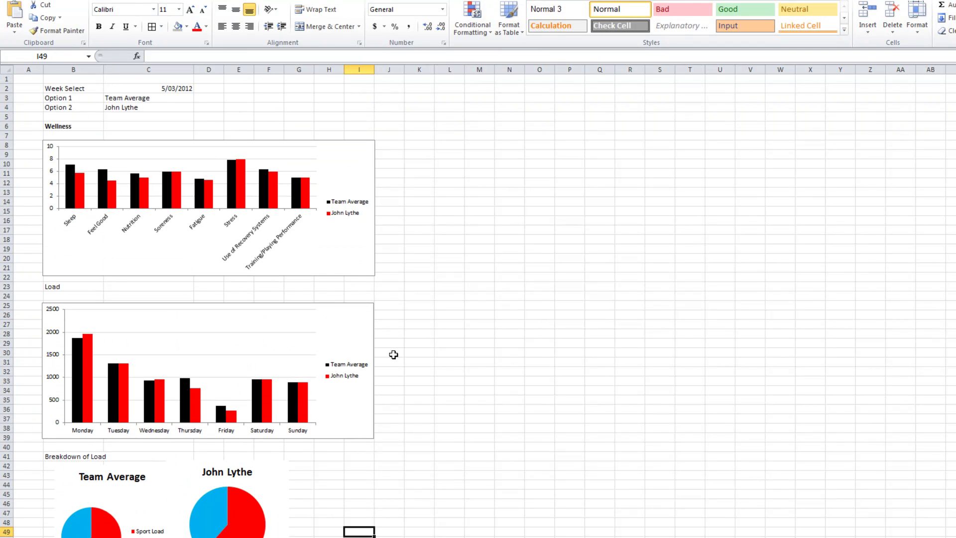
pyautogui.hotkey('ctrl', 'pagedown')
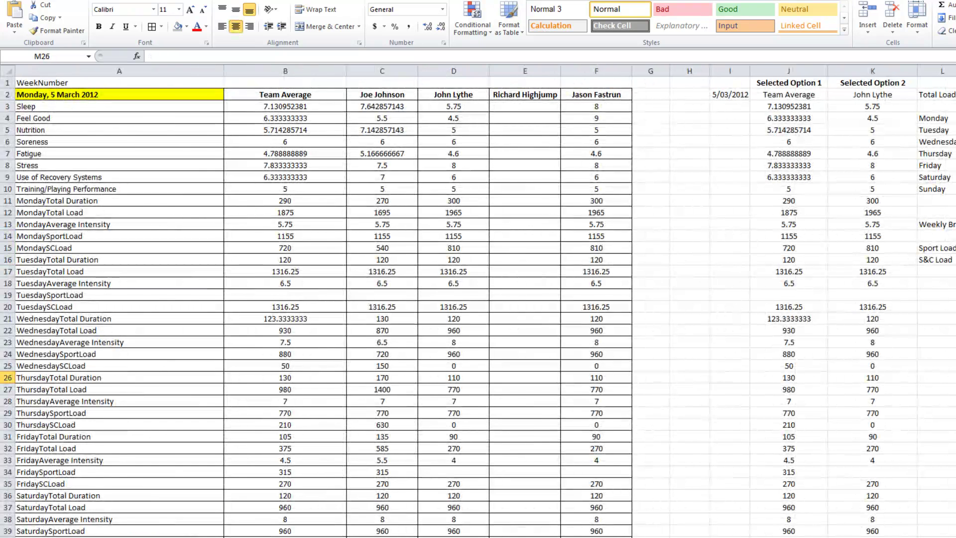
pyautogui.moveTo(937, 236); pyautogui.dragTo(952, 259)
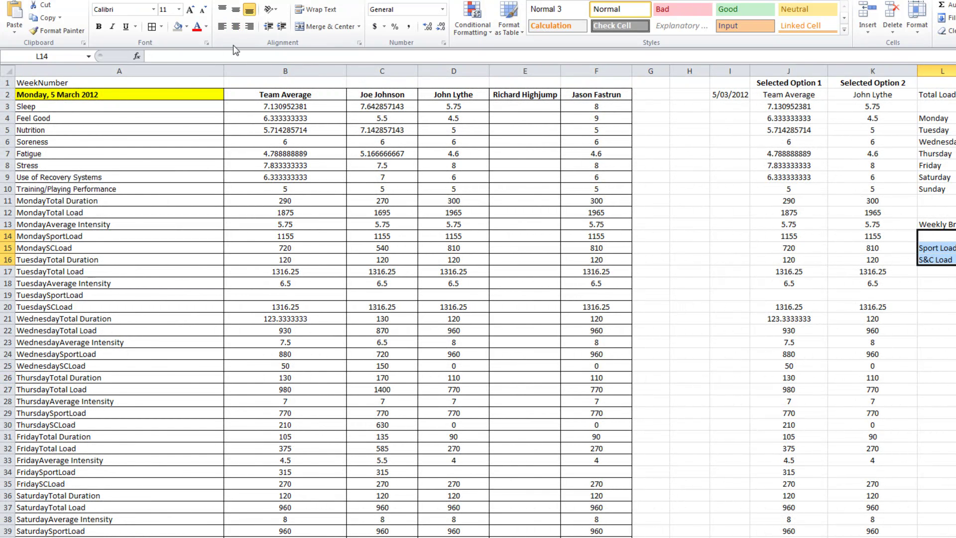
pyautogui.click(92, 0)
pyautogui.click(223, 27)
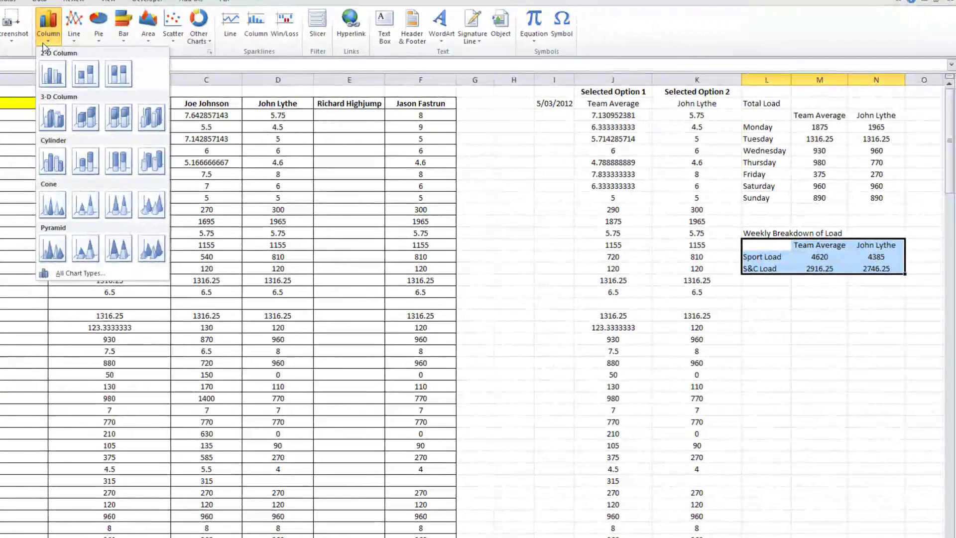
pyautogui.click(85, 74)
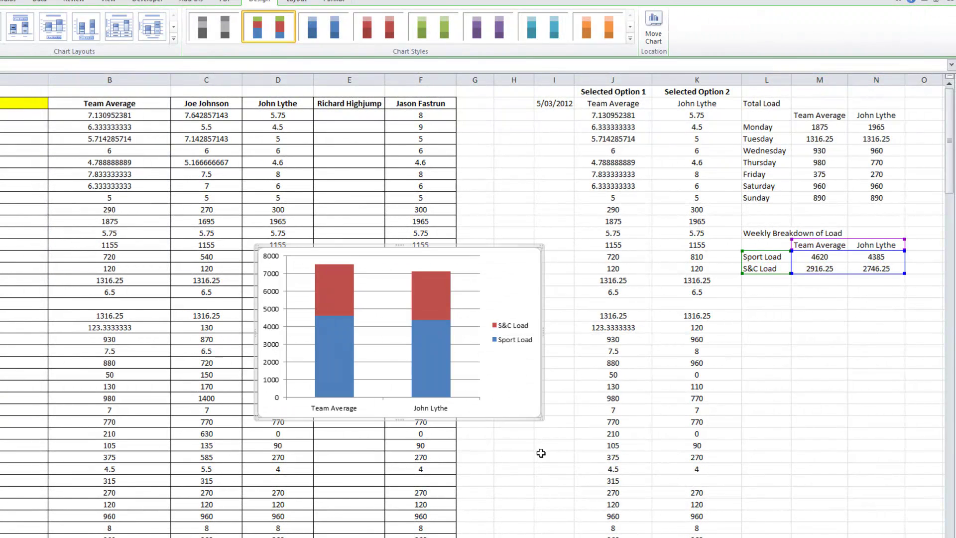
pyautogui.click(797, 398)
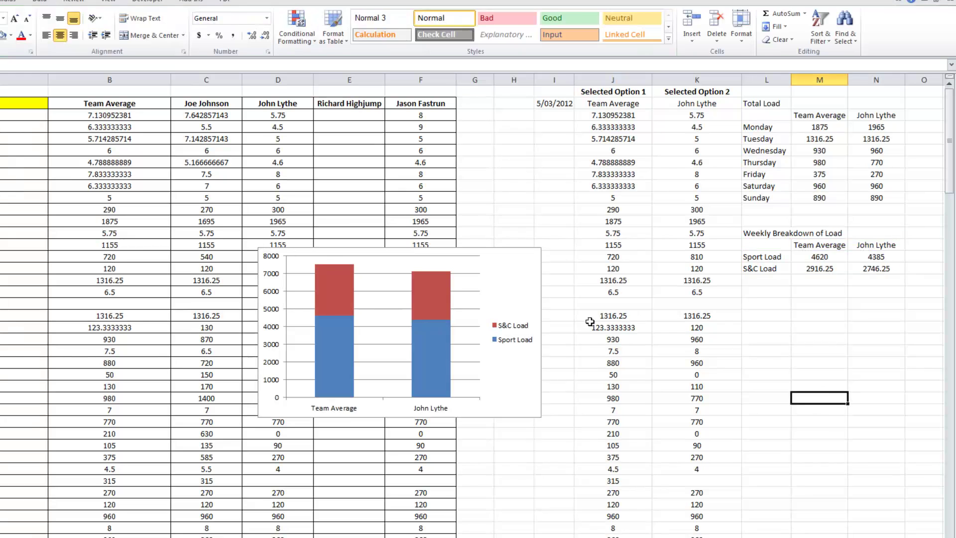
# - Move the stacked column chart from Team Master to the Report sheet as an embedded object
pyautogui.click(513, 282)
pyautogui.rightClick(500, 270)
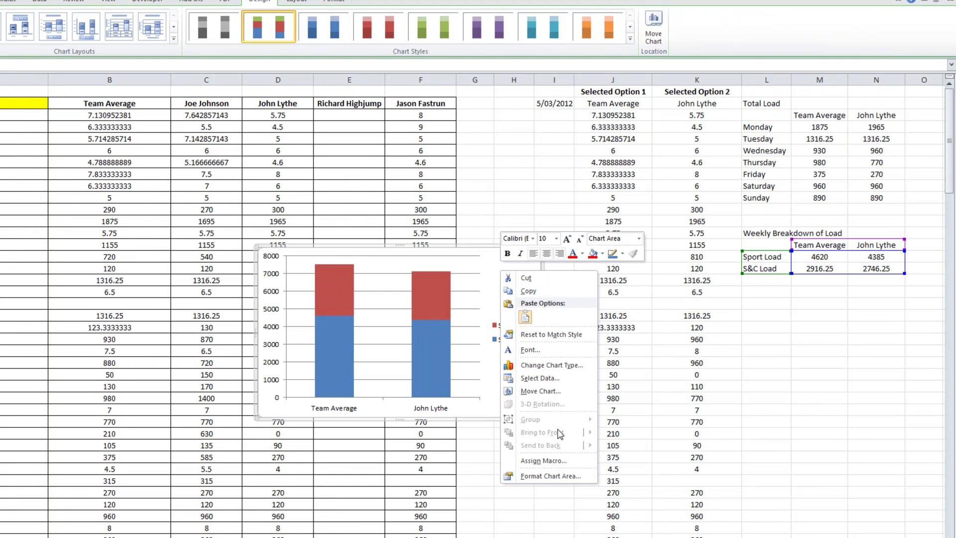
pyautogui.click(531, 392)
pyautogui.click(559, 402)
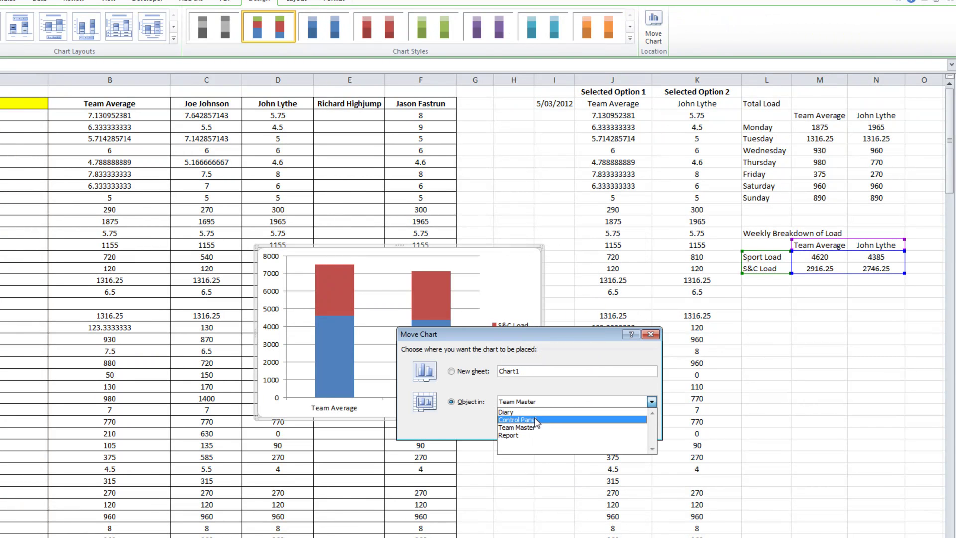
pyautogui.click(538, 435)
pyautogui.click(593, 427)
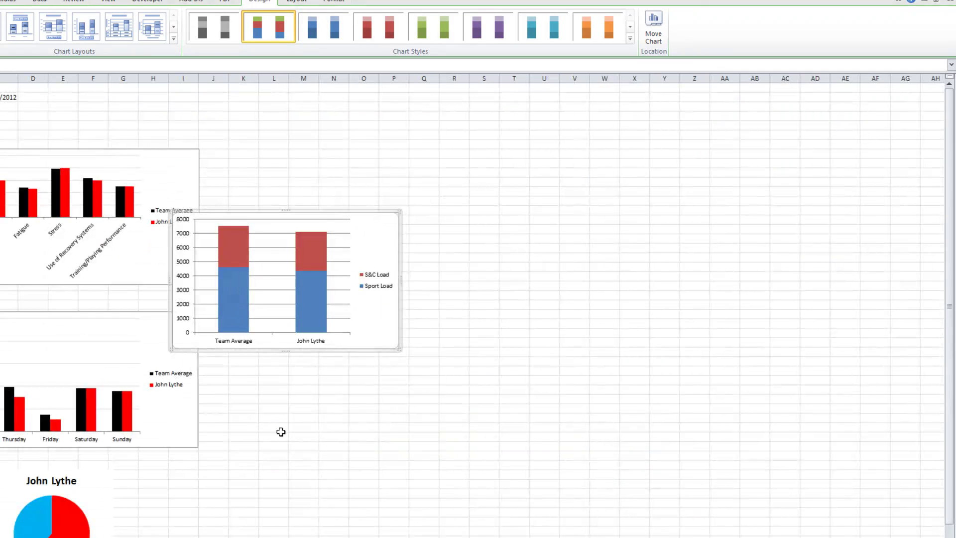
# - Position the stacked column chart beside the second option's pie chart, below the daily load chart, and deselect it
pyautogui.moveTo(256, 156); pyautogui.dragTo(206, 405)
pyautogui.scroll(-1, 523, 399)
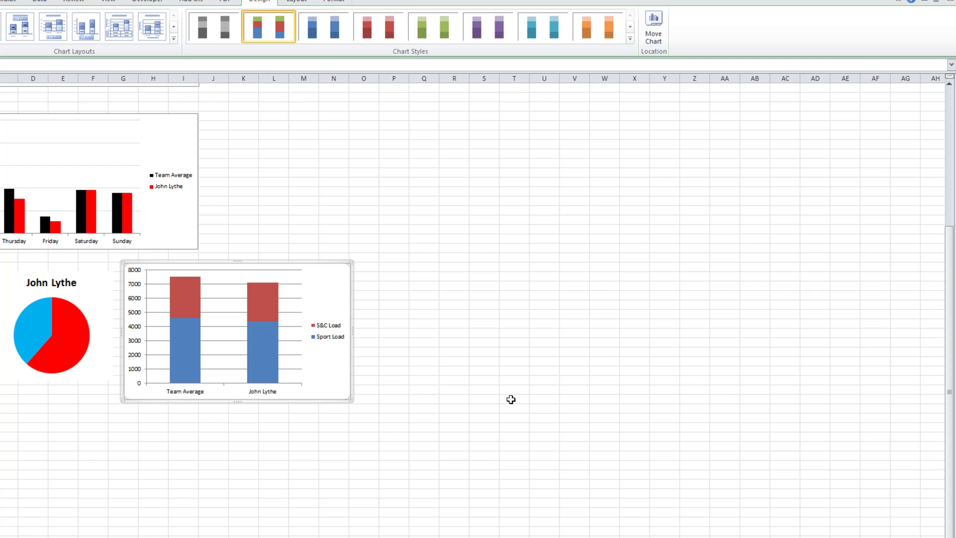
pyautogui.click(411, 417)
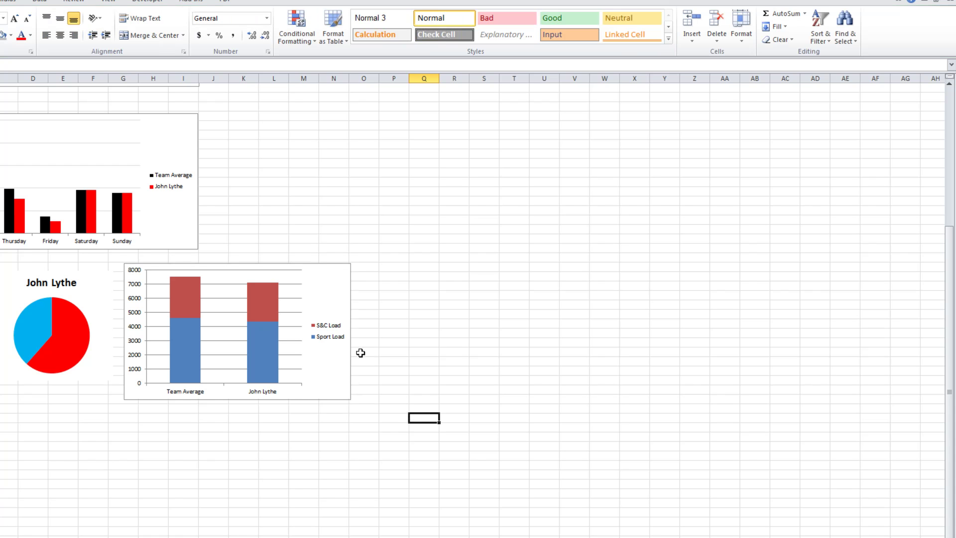
pyautogui.scroll(7, 360, 352)
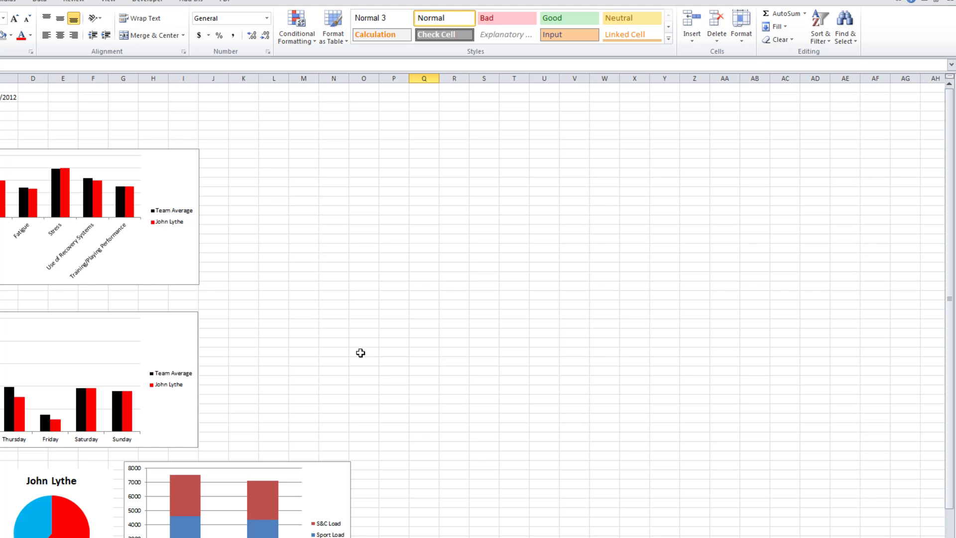
pyautogui.scroll(-2, 456, 348)
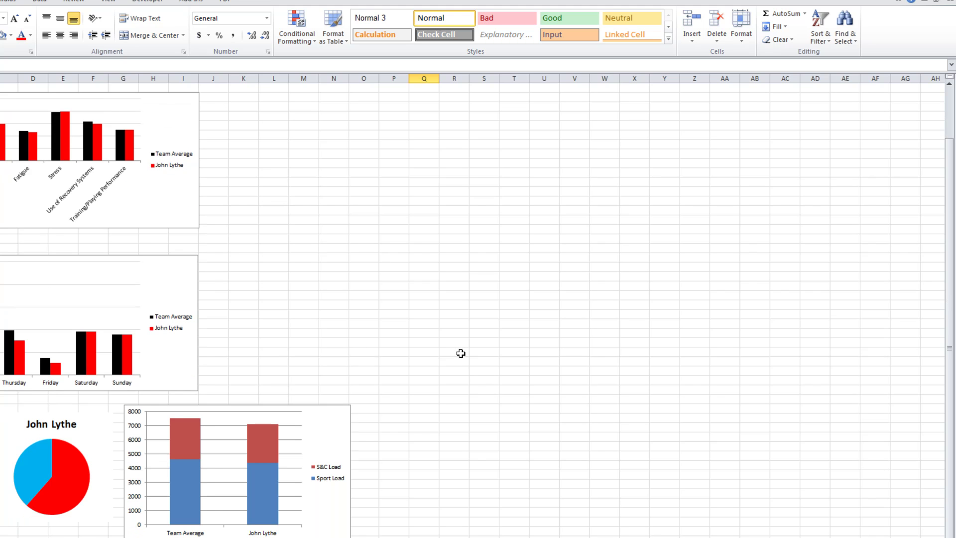
pyautogui.scroll(2, 461, 353)
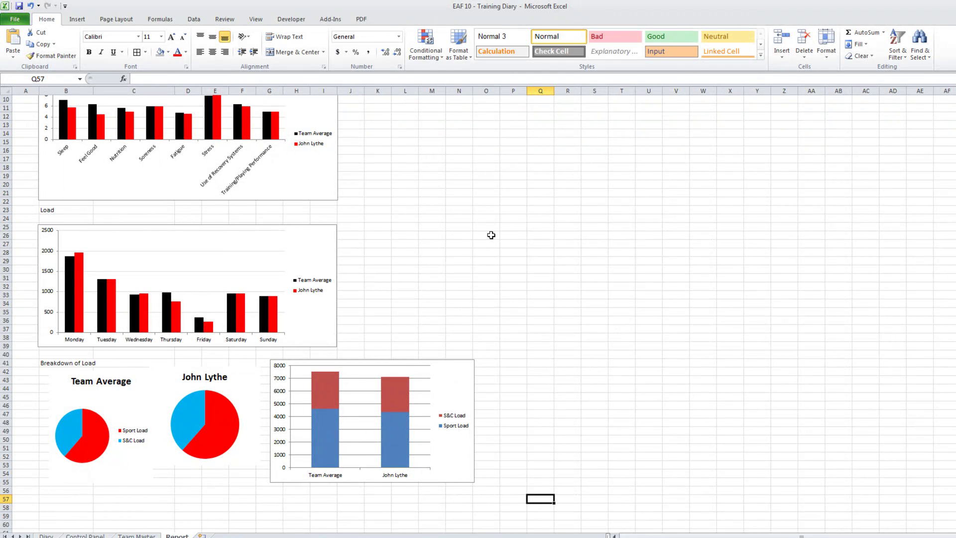
# - Make the Load and Breakdown of Load headings on the Report sheet bold to match the Wellness heading
pyautogui.click(70, 361)
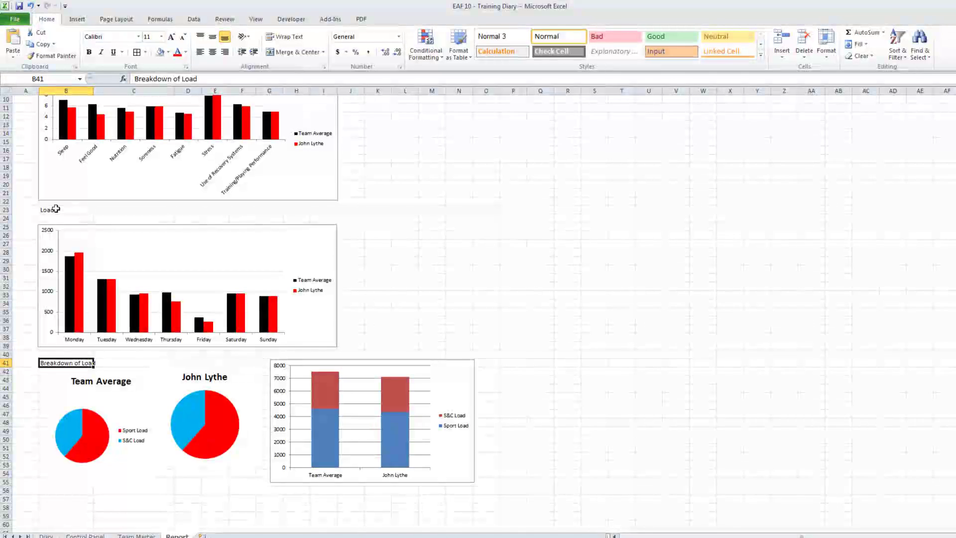
pyautogui.click(56, 209)
pyautogui.scroll(3, 384, 226)
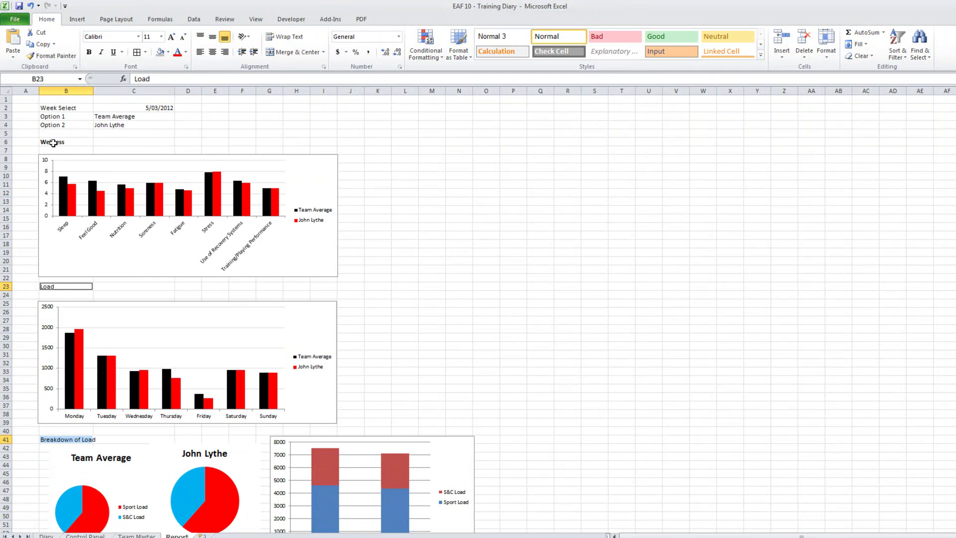
pyautogui.click(459, 235)
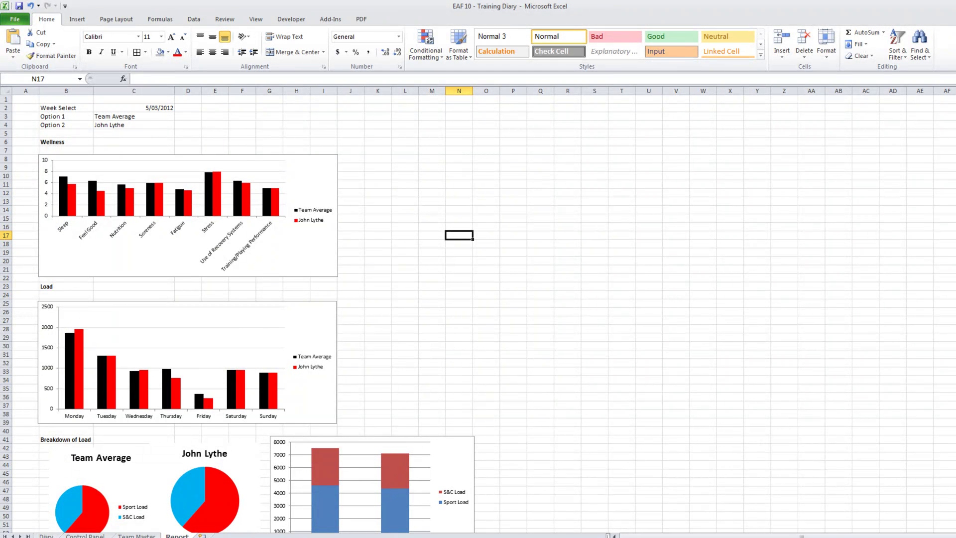
pyautogui.scroll(-5, 404, 364)
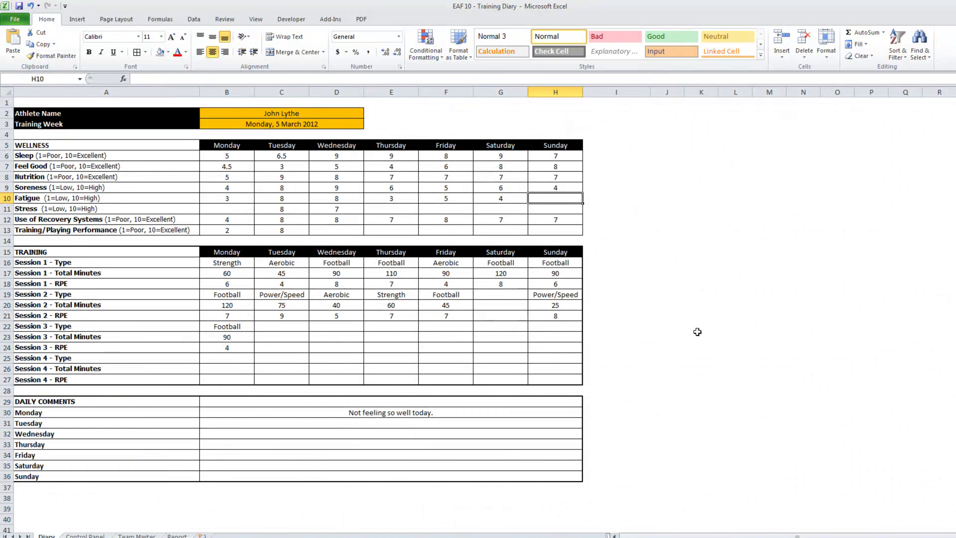
# - Narrow column I on the Diary sheet to a slim margin and hide all columns from J onward
pyautogui.click(614, 92)
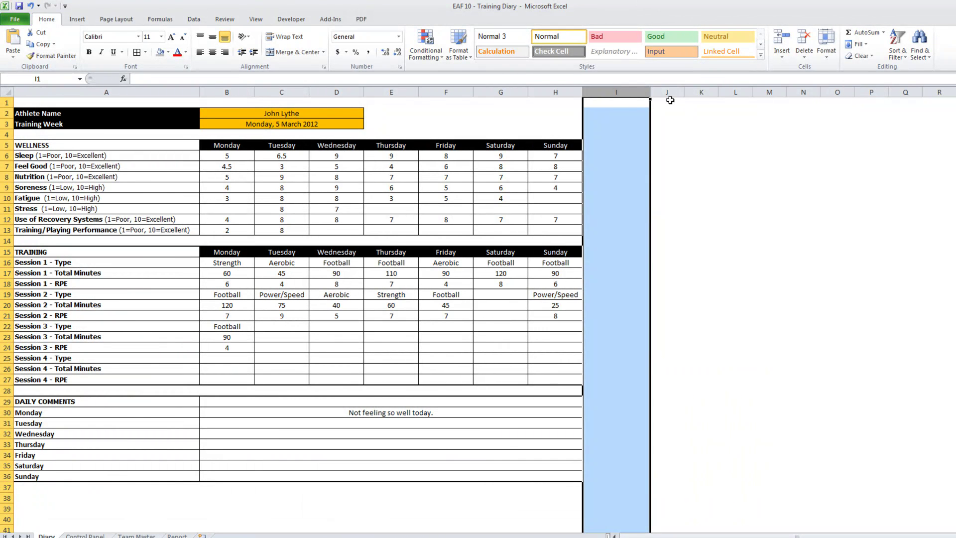
pyautogui.moveTo(647, 91); pyautogui.dragTo(601, 91)
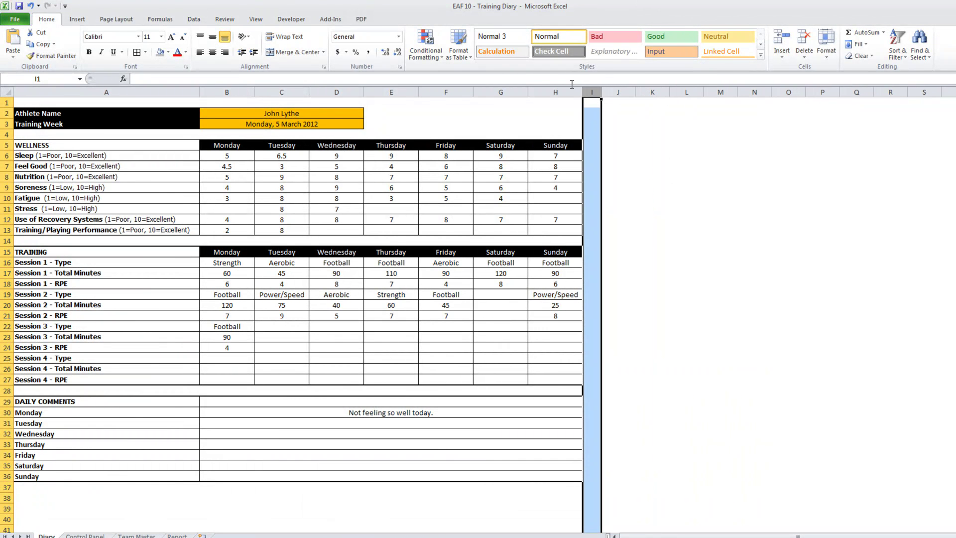
pyautogui.click(617, 91)
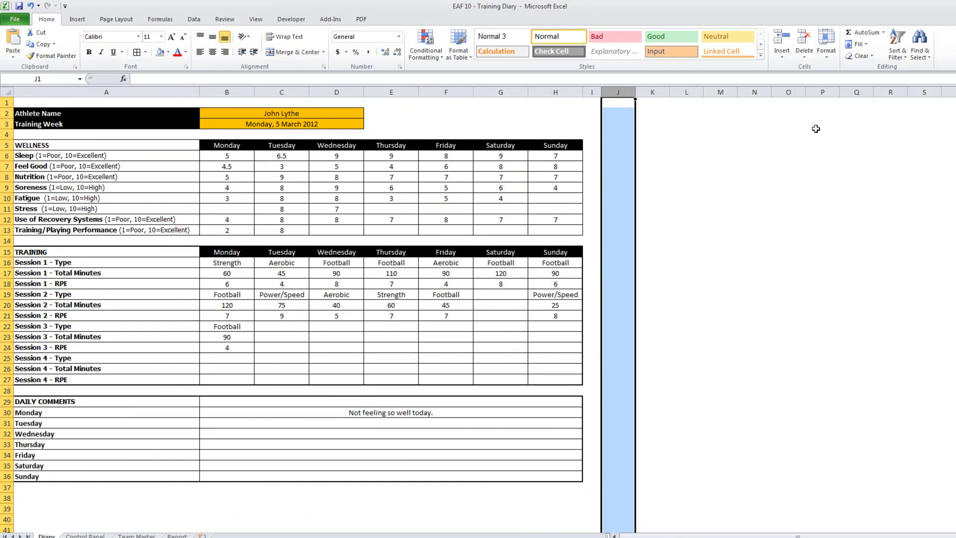
pyautogui.hotkey('ctrl', 'shift', 'Right')
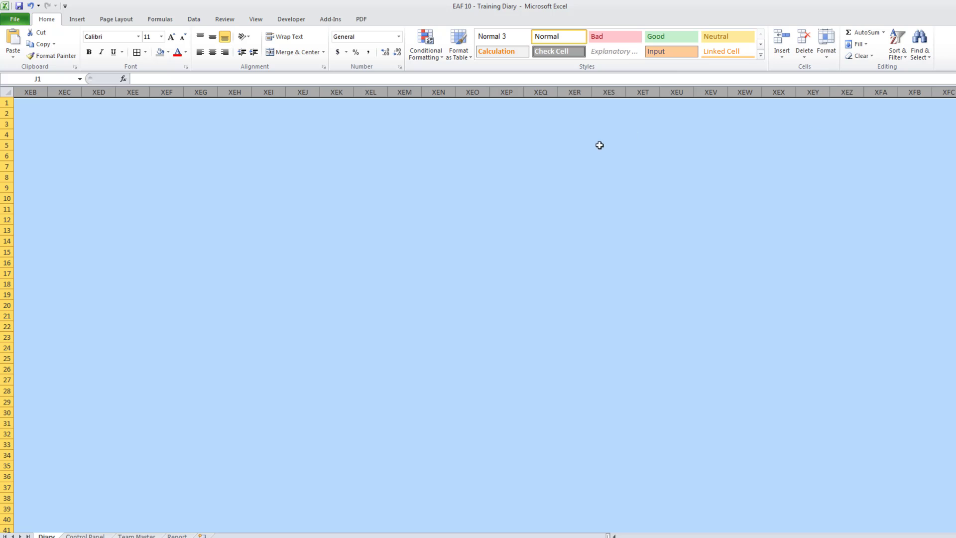
pyautogui.rightClick(546, 91)
pyautogui.click(575, 225)
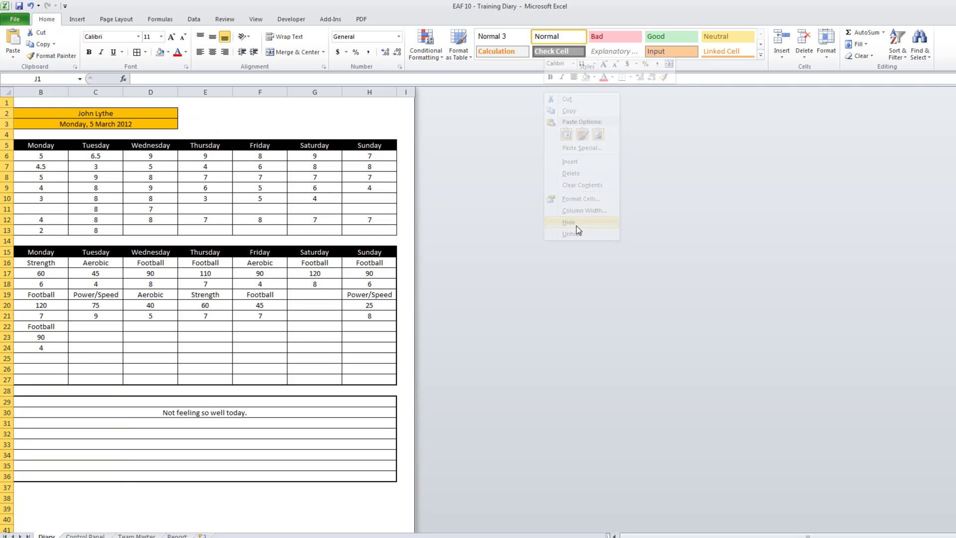
pyautogui.click(395, 113)
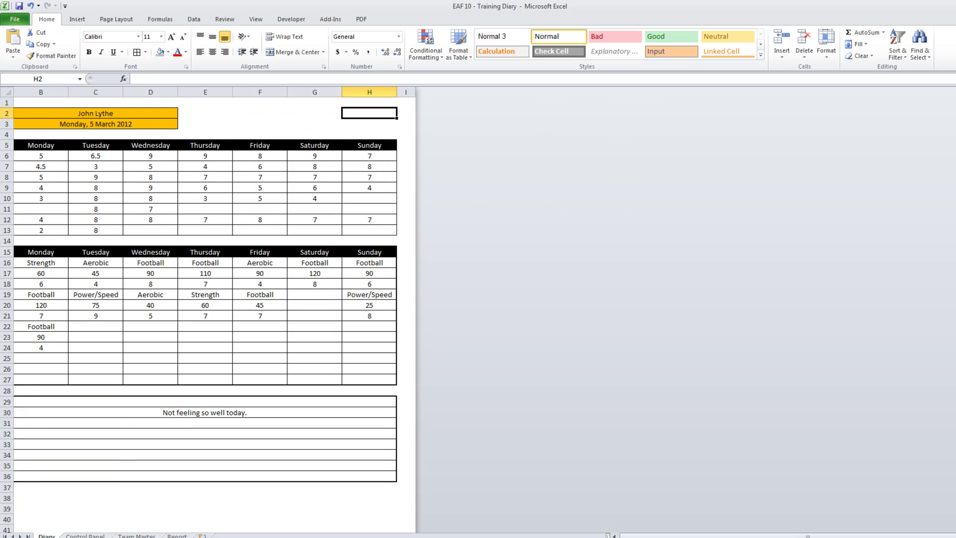
# - Hide all rows from row 38 downward on the Diary sheet
pyautogui.click(6, 498)
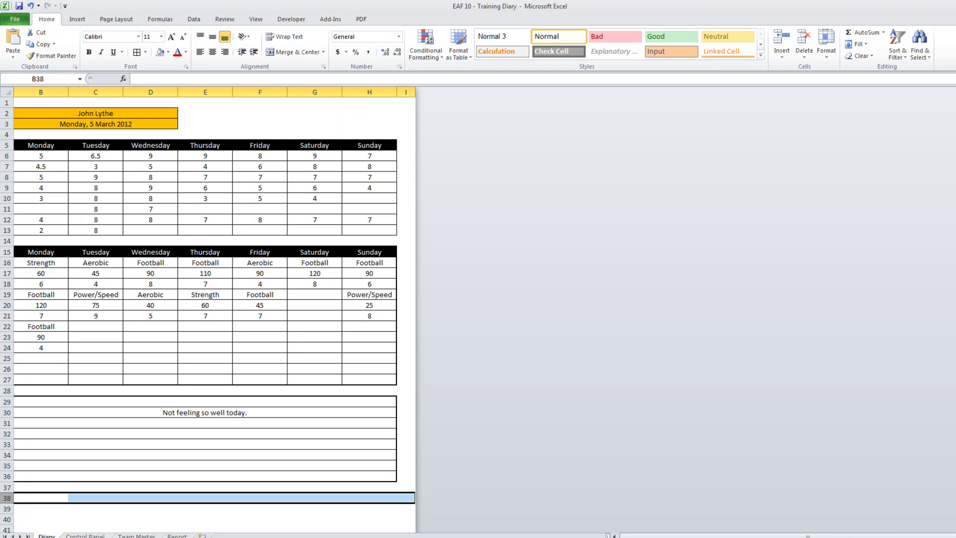
pyautogui.hotkey('ctrl', 'shift', 'Down')
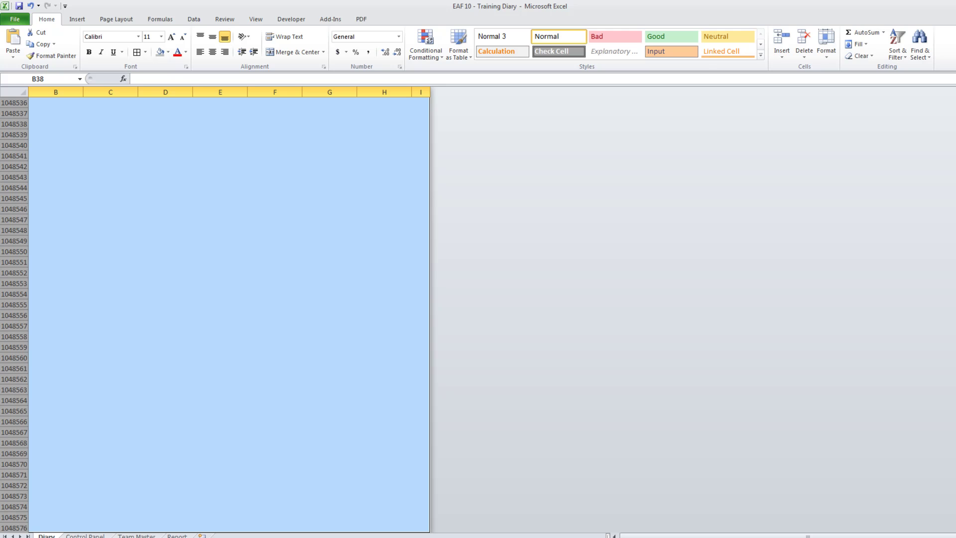
pyautogui.rightClick(12, 315)
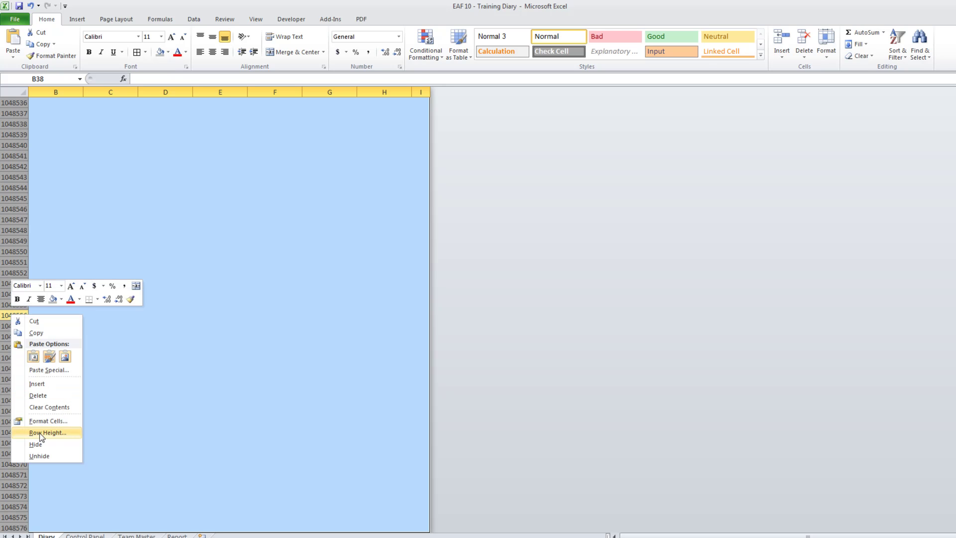
pyautogui.click(46, 444)
pyautogui.scroll(6, 272, 374)
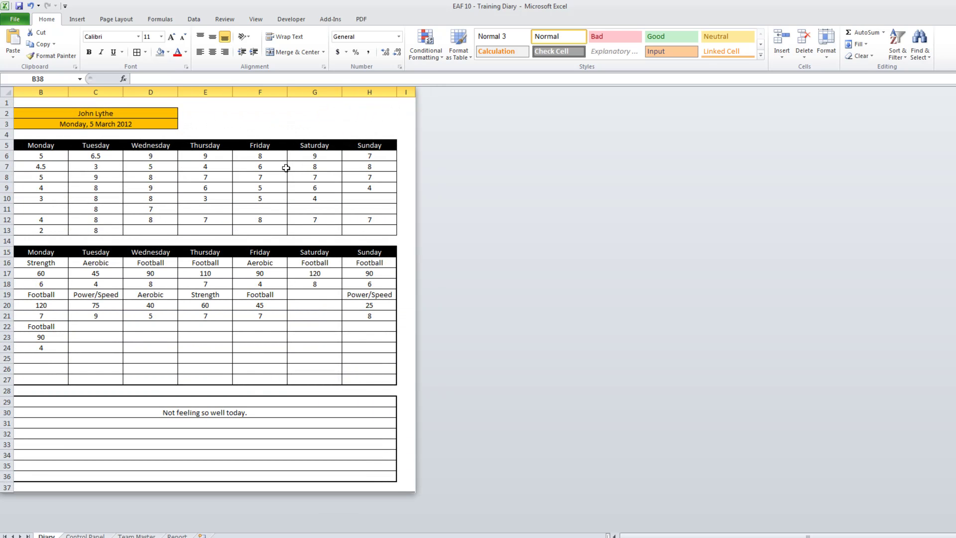
# - Enter the title TRAINING DAIRY in cell B1 of the Diary sheet
pyautogui.click(294, 116)
pyautogui.click(220, 112)
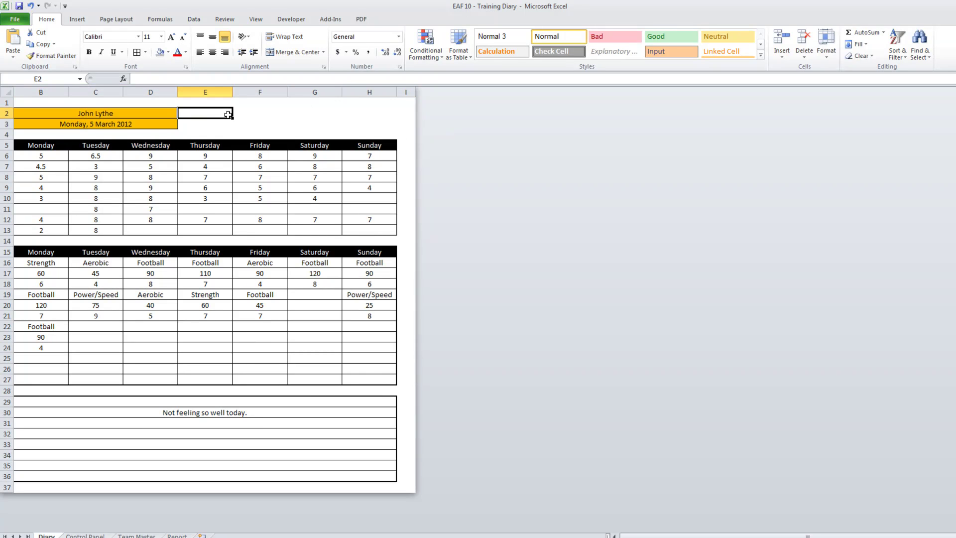
pyautogui.click(305, 114)
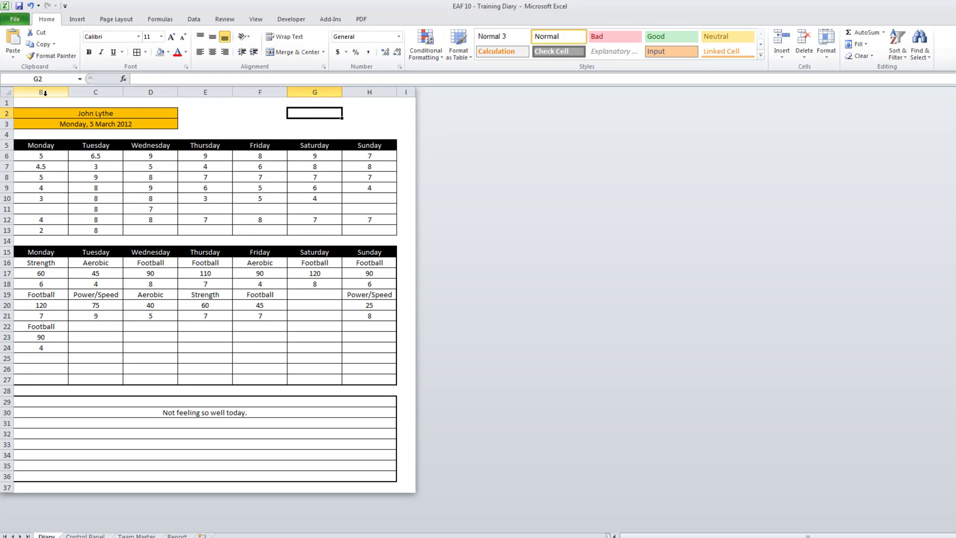
pyautogui.click(33, 103)
pyautogui.write('TRAI')
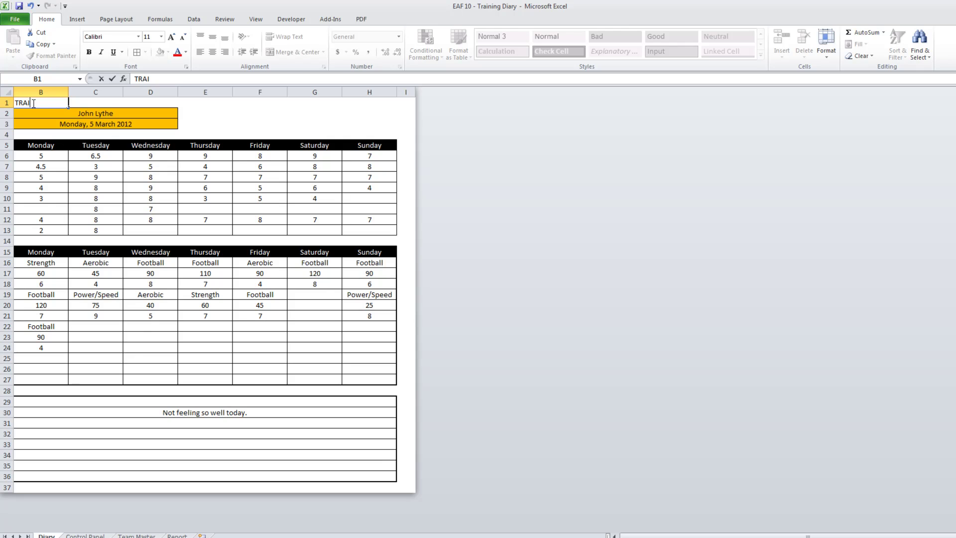
pyautogui.write('NING DAIRY')
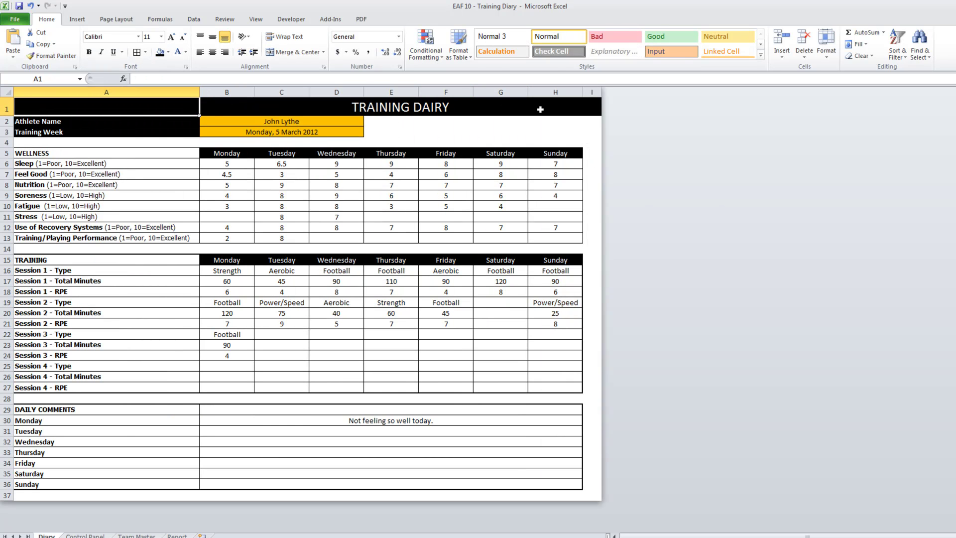
# - Re-merge the TRAINING DAIRY title across A1 to I1, centre it and make it bold
pyautogui.moveTo(543, 107); pyautogui.dragTo(156, 81)
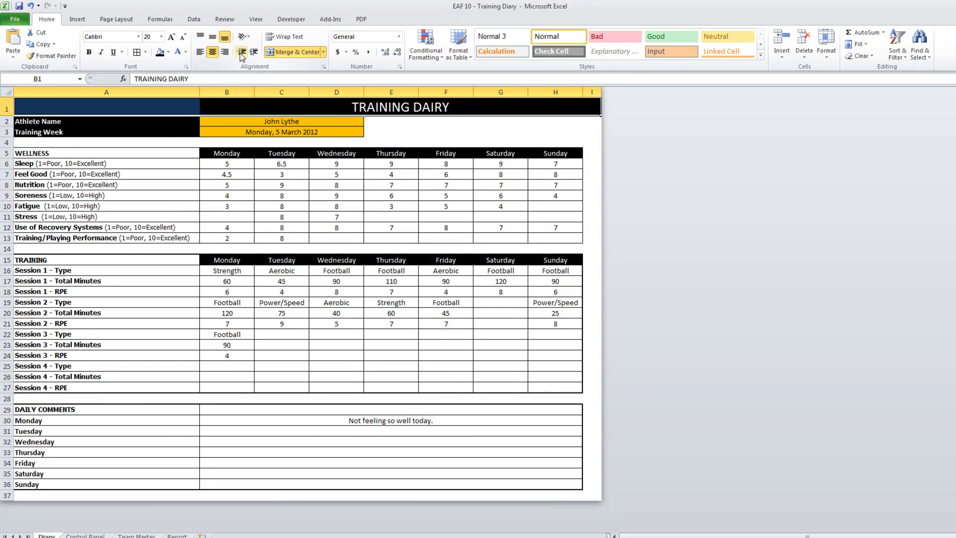
pyautogui.click(294, 52)
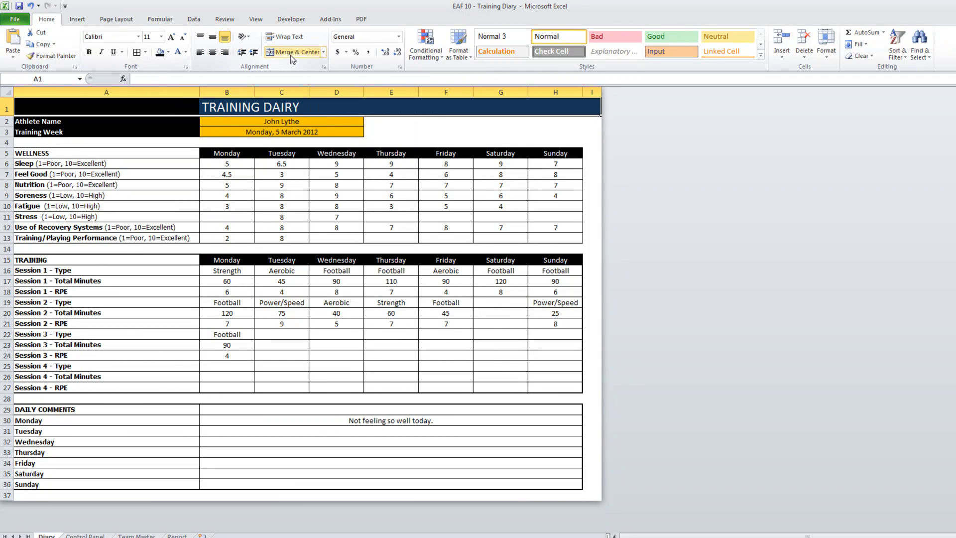
pyautogui.click(213, 52)
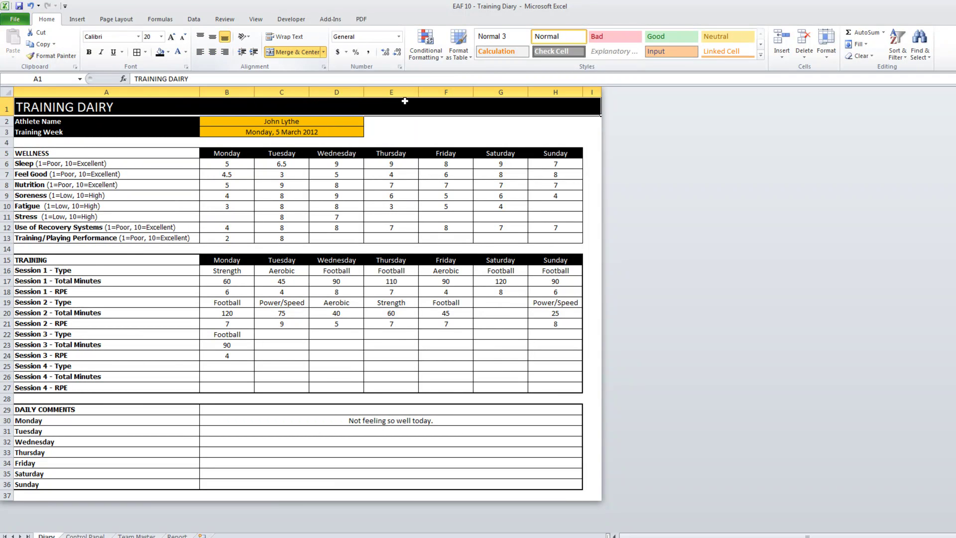
pyautogui.click(213, 52)
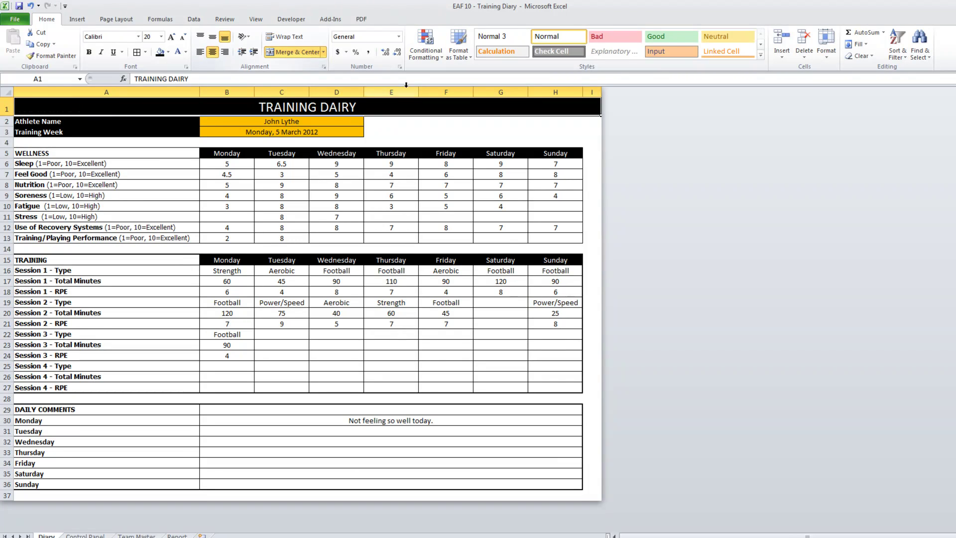
pyautogui.click(89, 52)
pyautogui.click(502, 130)
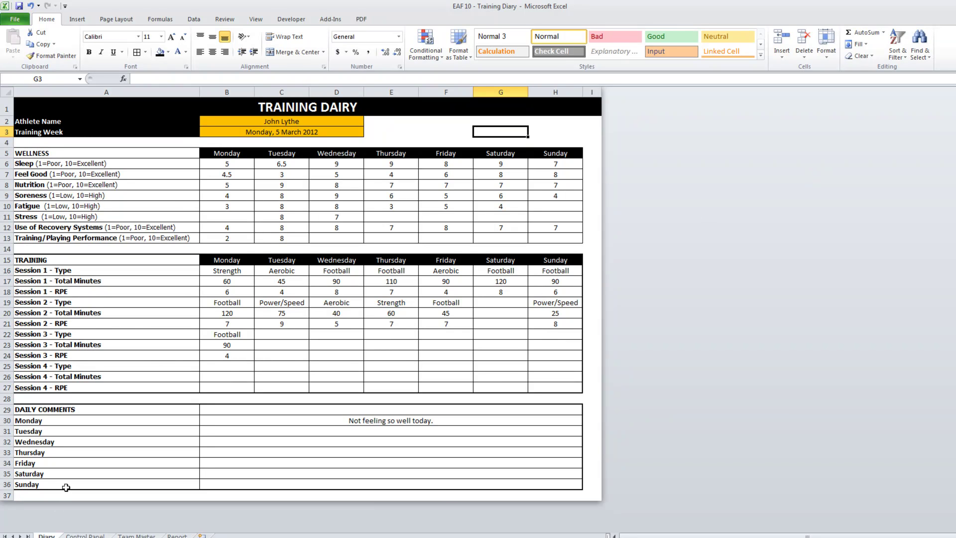
# - Look through the weekly data blocks on the Team Master sheet and return to its first week
pyautogui.click(150, 536)
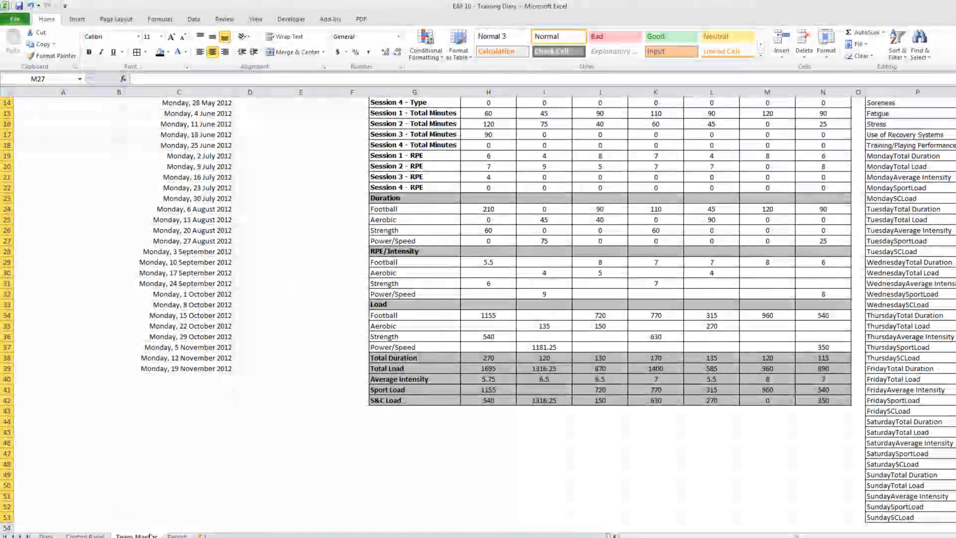
pyautogui.scroll(-20, 229, 267)
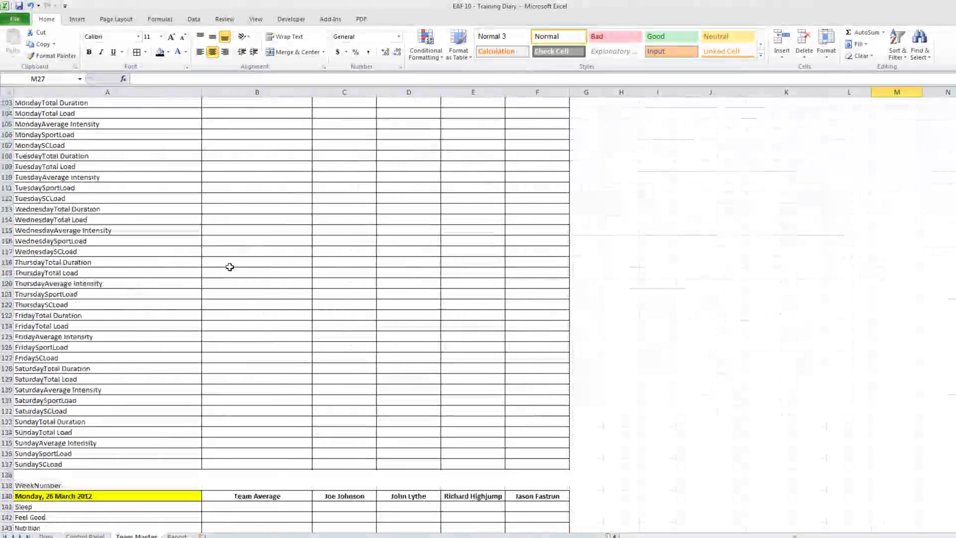
pyautogui.scroll(-9, 230, 266)
pyautogui.scroll(14, 231, 265)
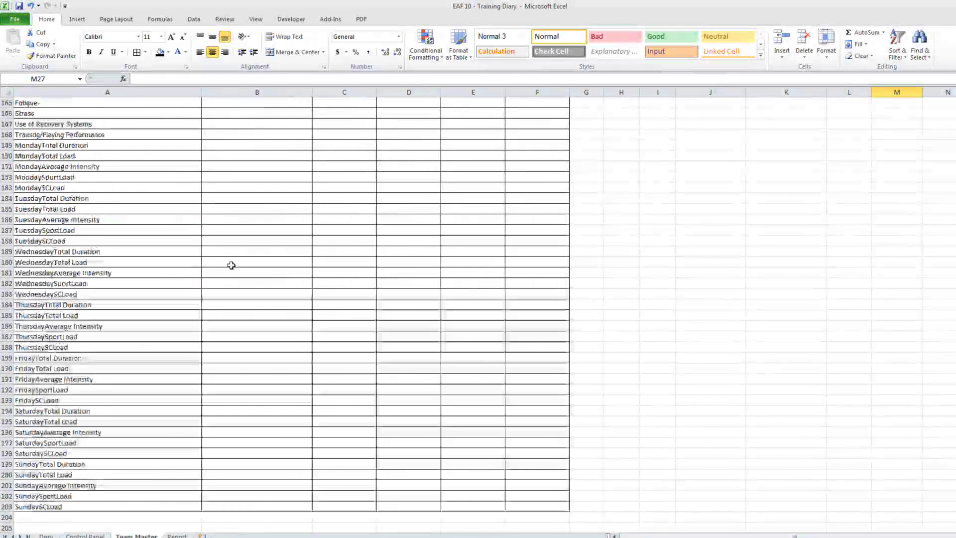
pyautogui.scroll(20, 231, 265)
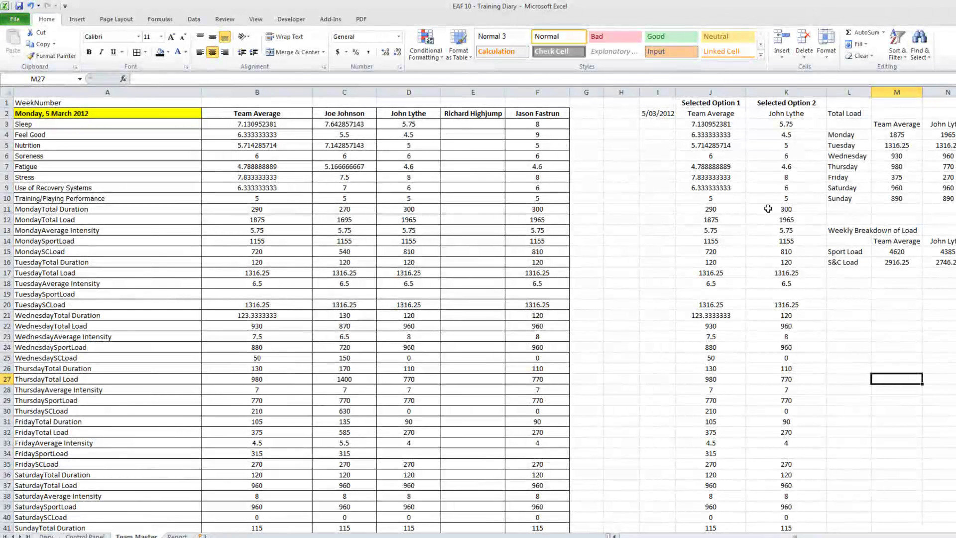
pyautogui.scroll(-7, 653, 408)
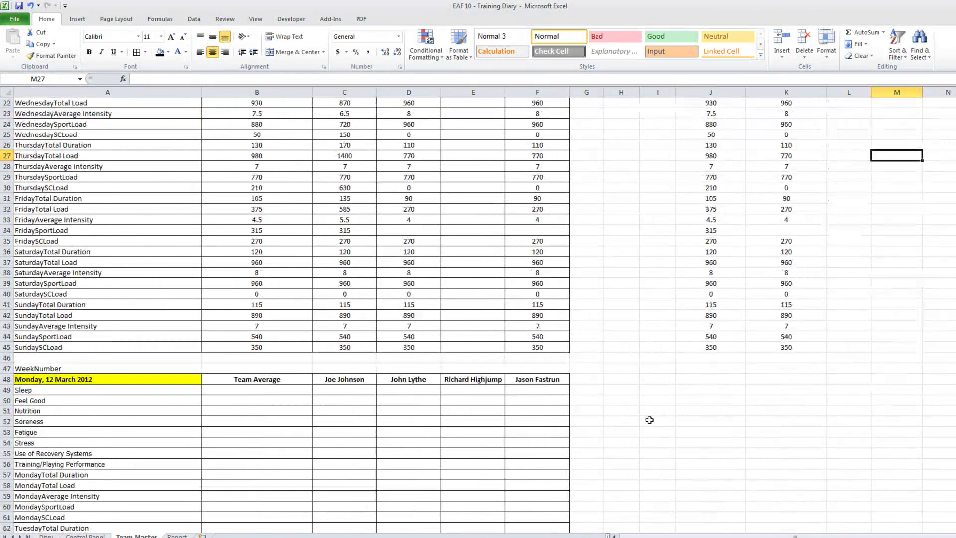
pyautogui.scroll(7, 648, 448)
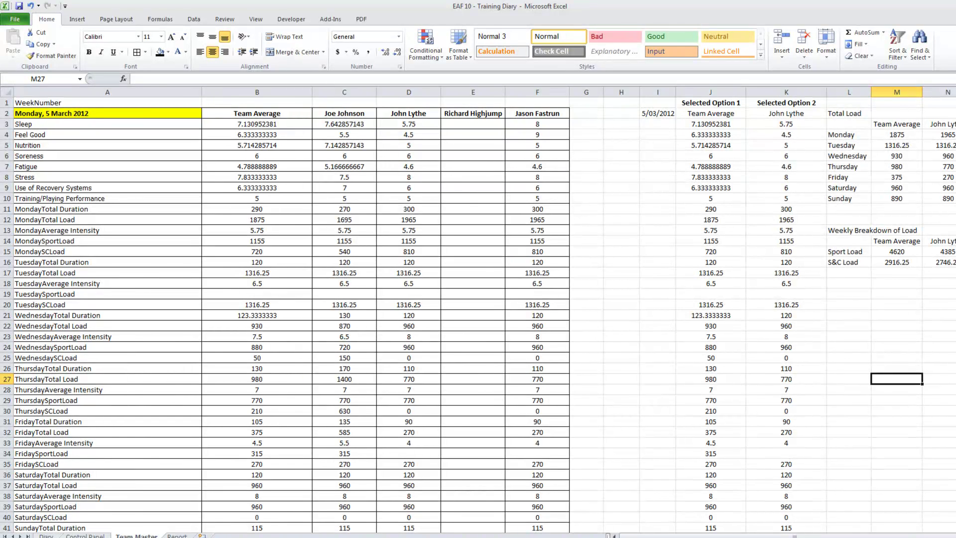
# - Hide the gridlines on the Report sheet and check the charts down to the Breakdown of Load section
pyautogui.click(176, 535)
pyautogui.scroll(4, 344, 174)
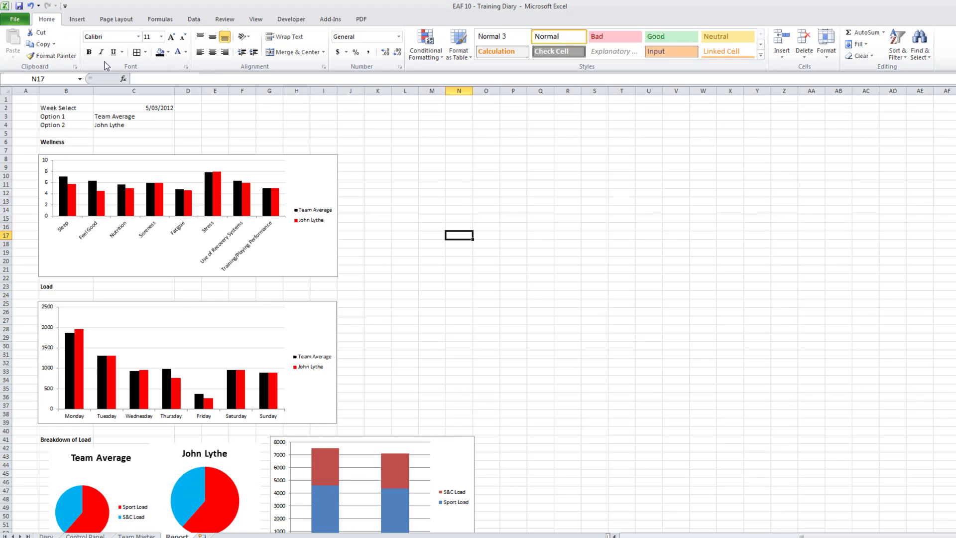
pyautogui.click(6, 91)
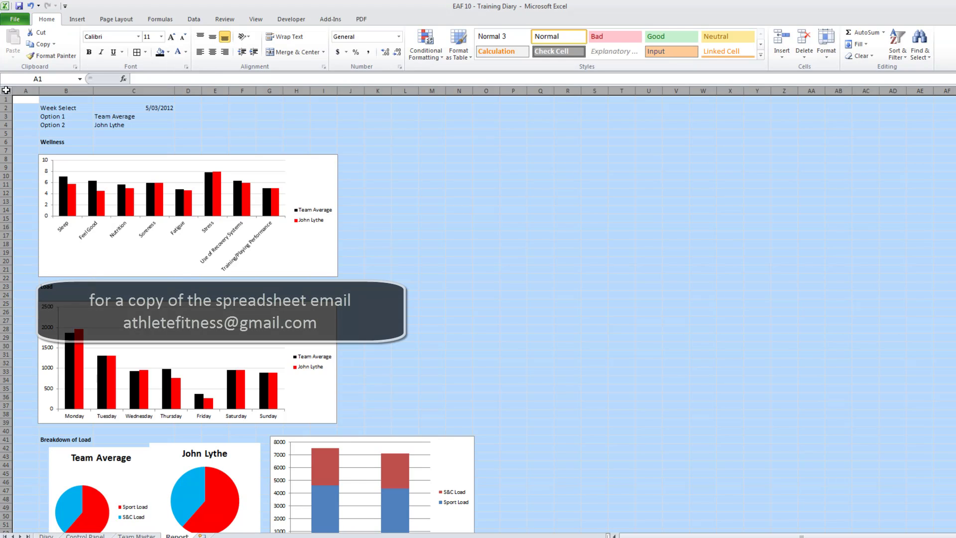
pyautogui.click(252, 20)
pyautogui.click(454, 168)
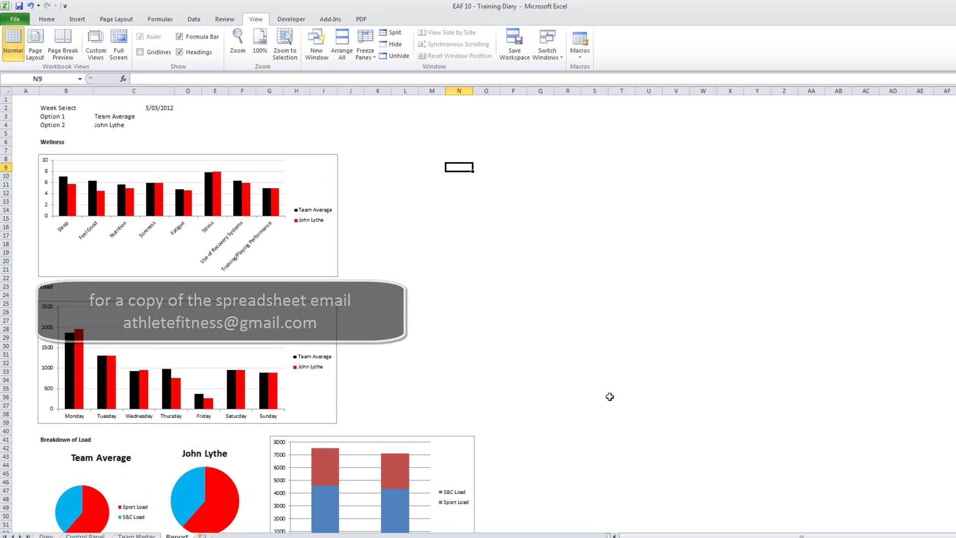
pyautogui.scroll(-3, 611, 395)
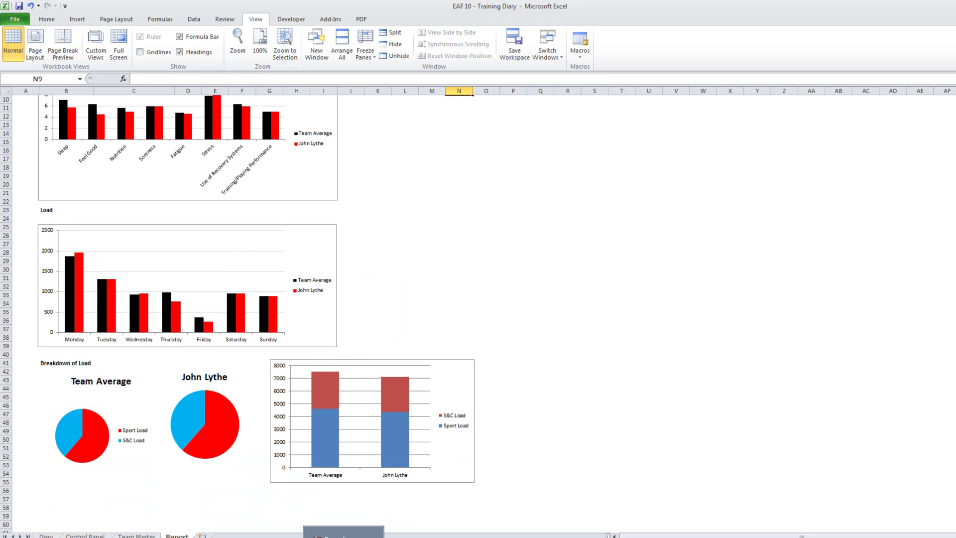